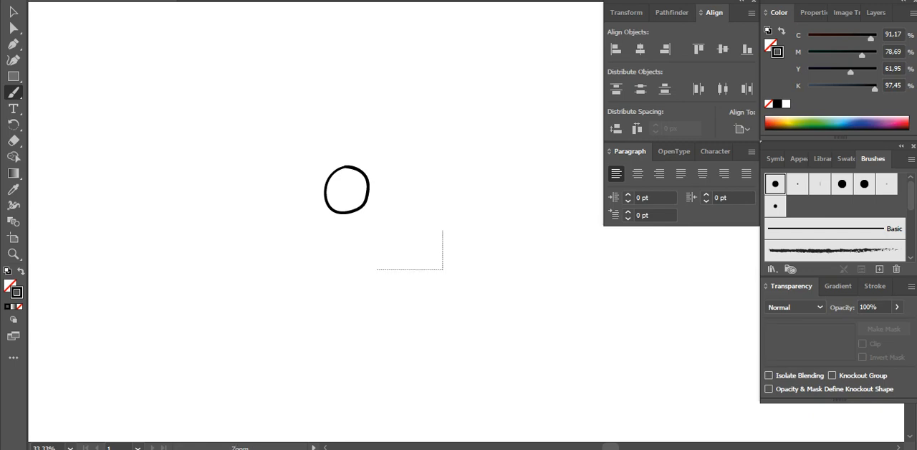
# Paint a curved iris line and a smaller oval pupil inside the round eye outline with the Paintbrush
pyautogui.moveTo(452, 232); pyautogui.dragTo(362, 168)
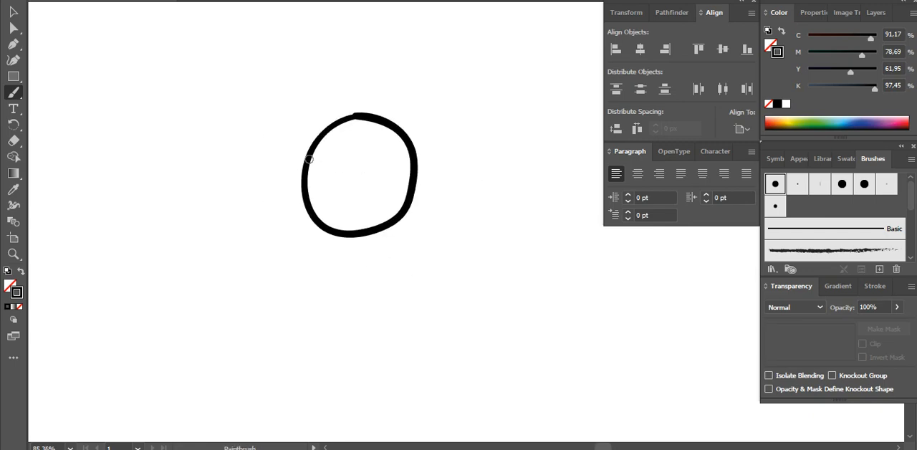
pyautogui.moveTo(315, 151)
pyautogui.mouseDown()
pyautogui.moveTo(344, 141)
pyautogui.moveTo(374, 161)
pyautogui.moveTo(382, 182)
pyautogui.moveTo(365, 228)
pyautogui.mouseUp()
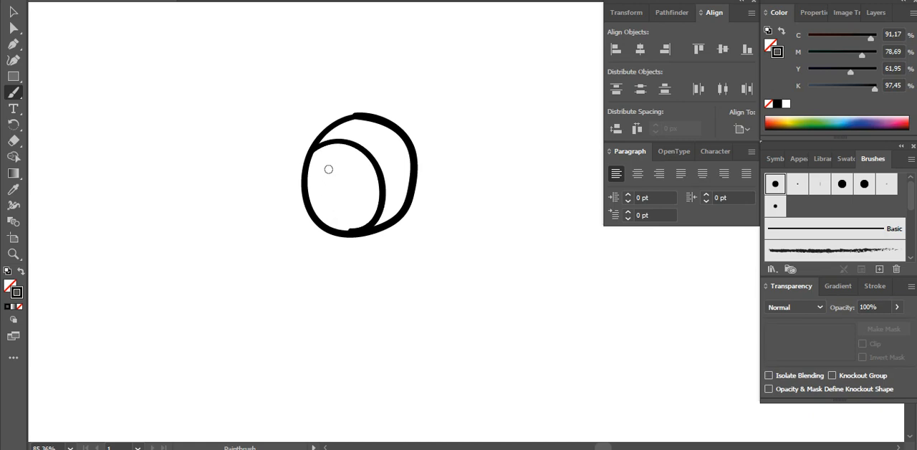
pyautogui.moveTo(332, 165)
pyautogui.mouseDown()
pyautogui.moveTo(316, 205)
pyautogui.moveTo(331, 227)
pyautogui.moveTo(346, 231)
pyautogui.moveTo(361, 210)
pyautogui.moveTo(337, 165)
pyautogui.mouseUp()
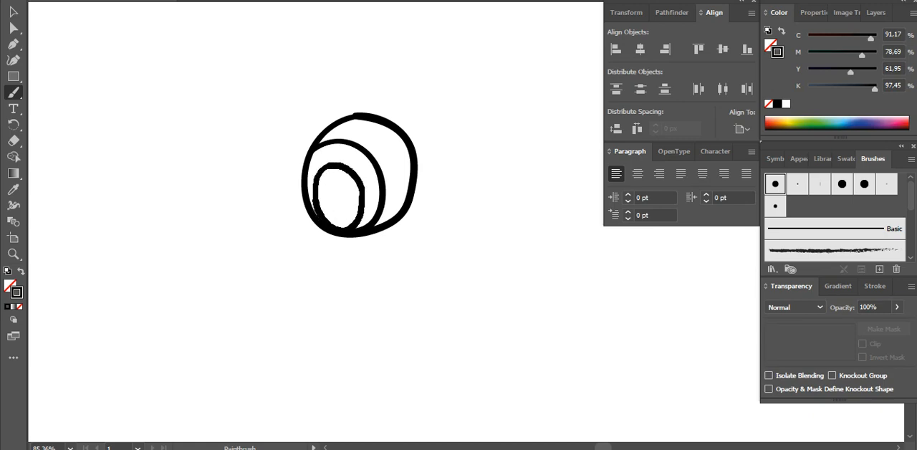
# Paint a second round eye partly behind the first, with an eyelid arc, an iris arc and an oval pupil
pyautogui.hotkey('ctrl', '-')
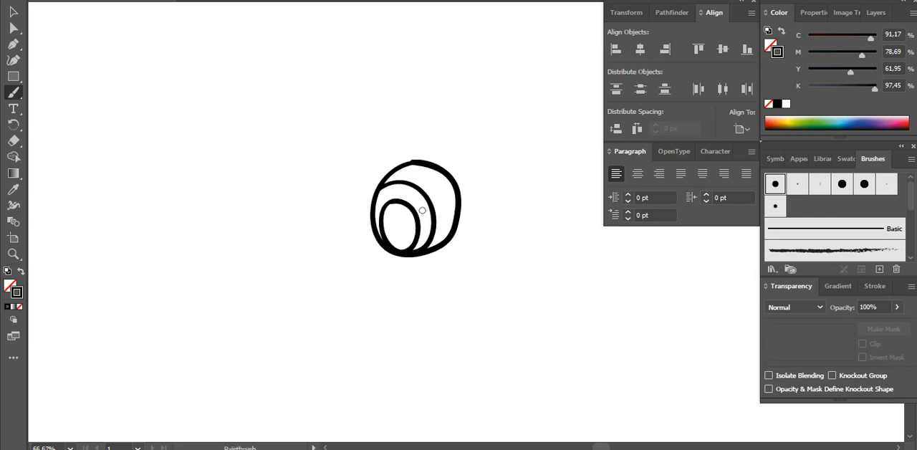
pyautogui.moveTo(422, 211); pyautogui.dragTo(384, 159)
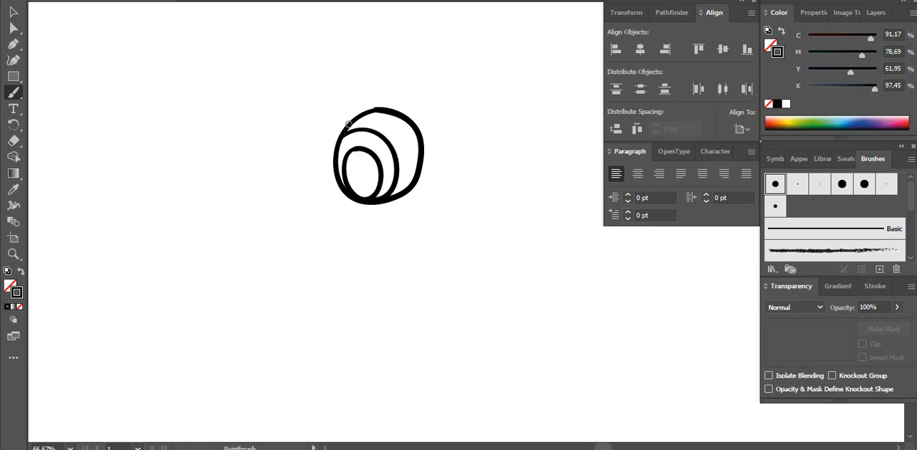
pyautogui.moveTo(340, 121)
pyautogui.mouseDown()
pyautogui.moveTo(298, 134)
pyautogui.moveTo(281, 175)
pyautogui.moveTo(300, 209)
pyautogui.moveTo(351, 203)
pyautogui.mouseUp()
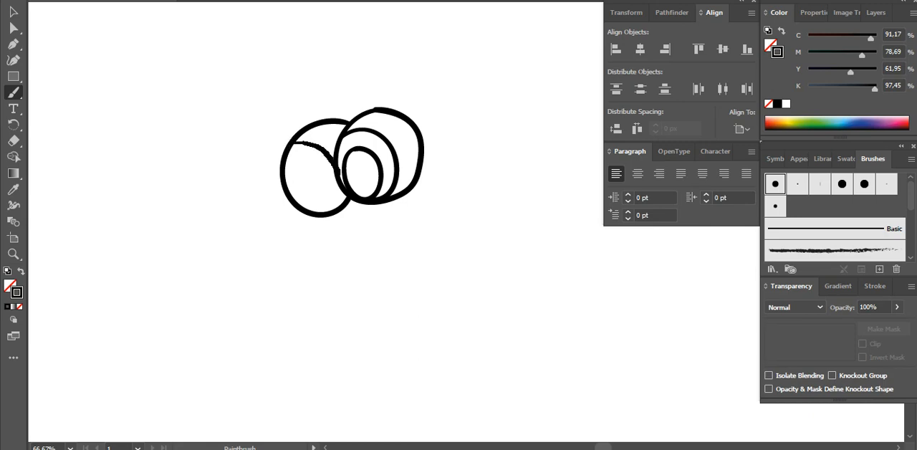
pyautogui.moveTo(339, 173); pyautogui.dragTo(340, 176)
pyautogui.hotkey('ctrl', 'z')
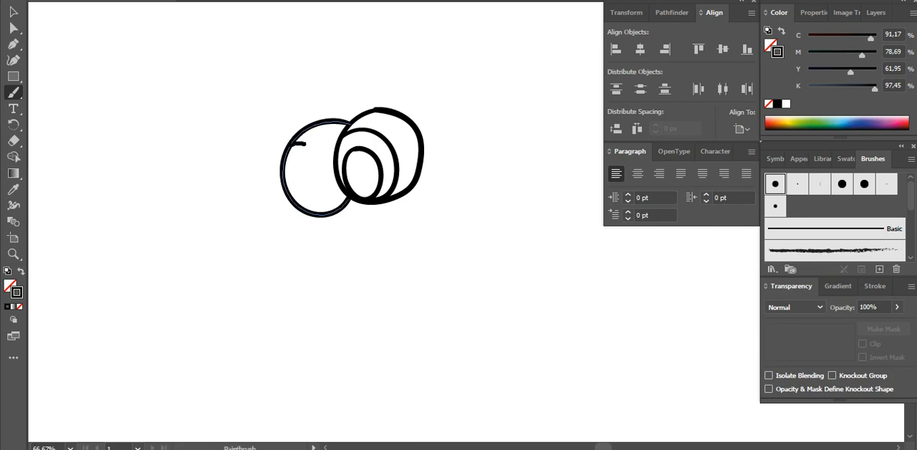
pyautogui.moveTo(305, 144); pyautogui.dragTo(339, 179)
pyautogui.moveTo(283, 166)
pyautogui.mouseDown()
pyautogui.moveTo(328, 173)
pyautogui.moveTo(338, 200)
pyautogui.moveTo(323, 215)
pyautogui.moveTo(298, 204)
pyautogui.moveTo(304, 173)
pyautogui.moveTo(317, 175)
pyautogui.moveTo(331, 210)
pyautogui.mouseUp()
# Paint a long pointed beak below the two eyes, ending in a small curled nostril under the front eye
pyautogui.press('space')
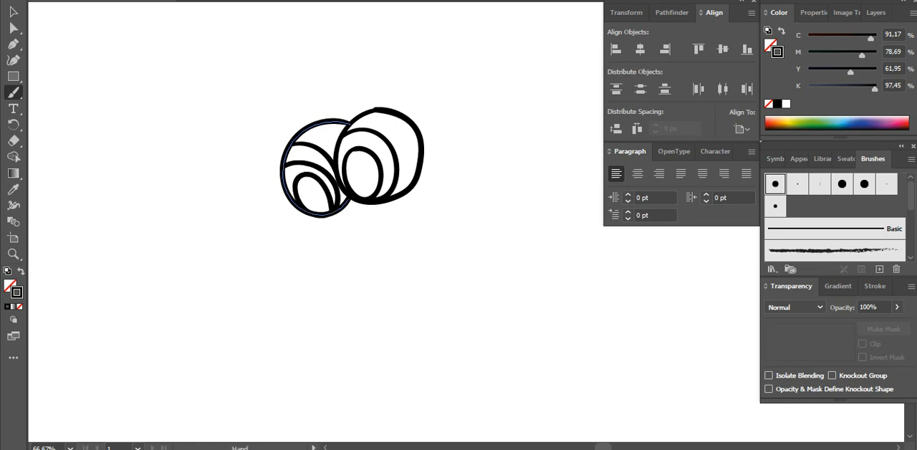
pyautogui.moveTo(385, 241); pyautogui.dragTo(369, 216)
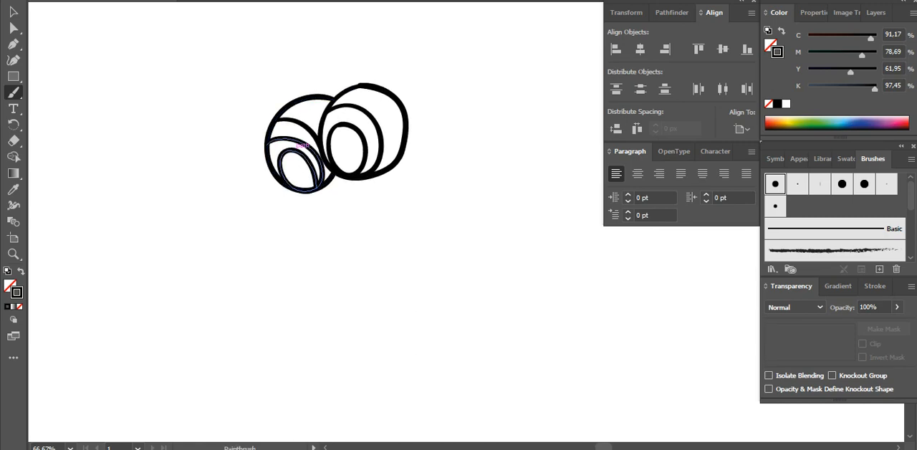
pyautogui.moveTo(312, 192)
pyautogui.mouseDown()
pyautogui.moveTo(298, 230)
pyautogui.moveTo(332, 216)
pyautogui.mouseUp()
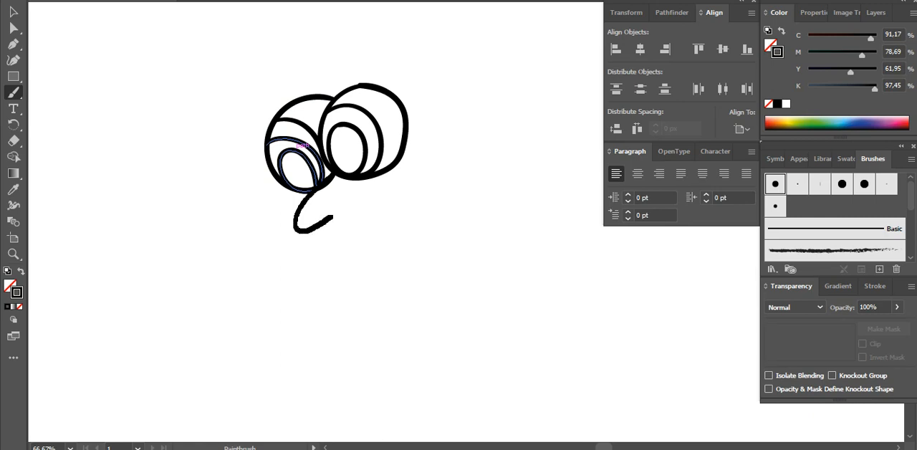
pyautogui.hotkey('ctrl', 'z')
pyautogui.moveTo(332, 177)
pyautogui.mouseDown()
pyautogui.moveTo(250, 262)
pyautogui.moveTo(270, 271)
pyautogui.moveTo(372, 218)
pyautogui.moveTo(392, 204)
pyautogui.moveTo(396, 176)
pyautogui.moveTo(362, 199)
pyautogui.moveTo(373, 193)
pyautogui.moveTo(310, 200)
pyautogui.mouseUp()
# Paint the lower jaw under the beak with a large spiral at its rear end and a row of pointed teeth
pyautogui.press('space')
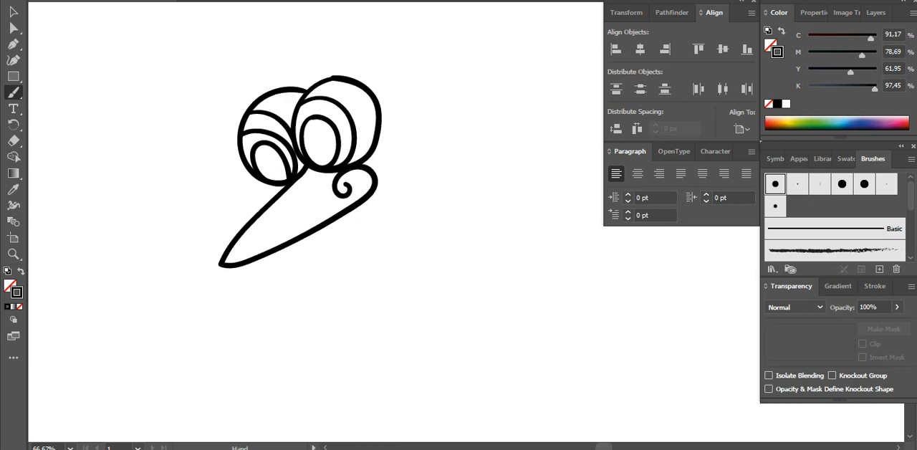
pyautogui.moveTo(310, 236); pyautogui.dragTo(281, 222)
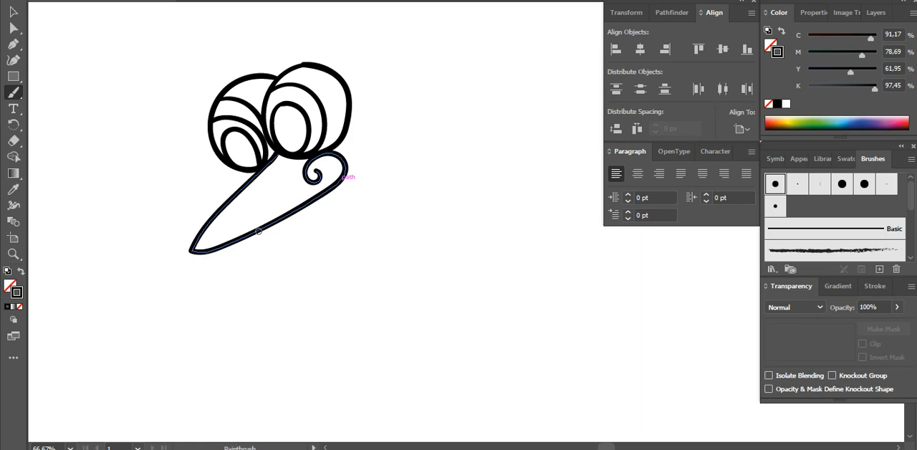
pyautogui.moveTo(247, 239)
pyautogui.mouseDown()
pyautogui.moveTo(258, 256)
pyautogui.moveTo(344, 206)
pyautogui.moveTo(425, 193)
pyautogui.moveTo(445, 169)
pyautogui.moveTo(418, 126)
pyautogui.moveTo(376, 158)
pyautogui.moveTo(412, 167)
pyautogui.moveTo(399, 151)
pyautogui.moveTo(425, 157)
pyautogui.moveTo(408, 179)
pyautogui.moveTo(345, 173)
pyautogui.mouseUp()
pyautogui.press('space')
pyautogui.moveTo(255, 260)
pyautogui.mouseDown()
pyautogui.moveTo(241, 251)
pyautogui.moveTo(257, 273)
pyautogui.moveTo(254, 239)
pyautogui.moveTo(281, 258)
pyautogui.moveTo(278, 227)
pyautogui.moveTo(302, 215)
pyautogui.moveTo(326, 226)
pyautogui.moveTo(328, 202)
pyautogui.moveTo(351, 217)
pyautogui.moveTo(353, 194)
pyautogui.moveTo(375, 210)
pyautogui.moveTo(373, 189)
pyautogui.moveTo(444, 224)
pyautogui.moveTo(448, 248)
pyautogui.mouseUp()
# Paint a small wing-shaped ear with a scalloped rear edge behind the front eye
pyautogui.press('space')
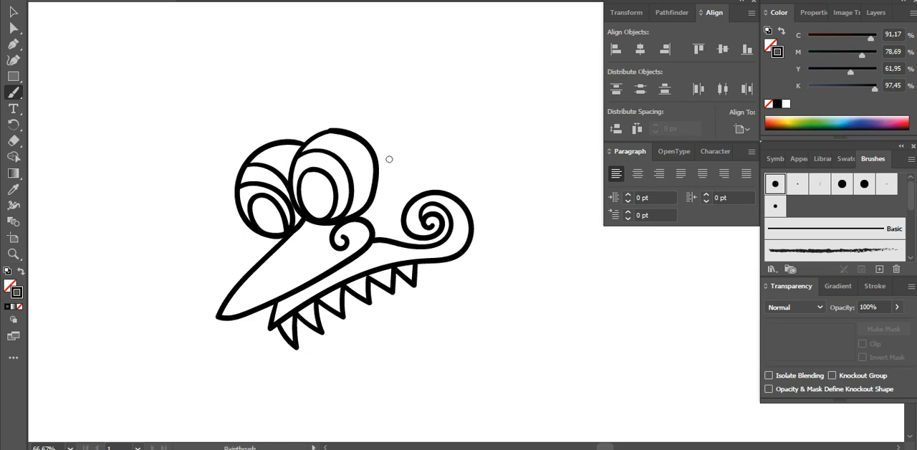
pyautogui.moveTo(411, 160)
pyautogui.mouseDown()
pyautogui.moveTo(397, 174)
pyautogui.moveTo(378, 158)
pyautogui.moveTo(385, 130)
pyautogui.moveTo(427, 83)
pyautogui.moveTo(419, 157)
pyautogui.moveTo(428, 175)
pyautogui.moveTo(405, 176)
pyautogui.mouseUp()
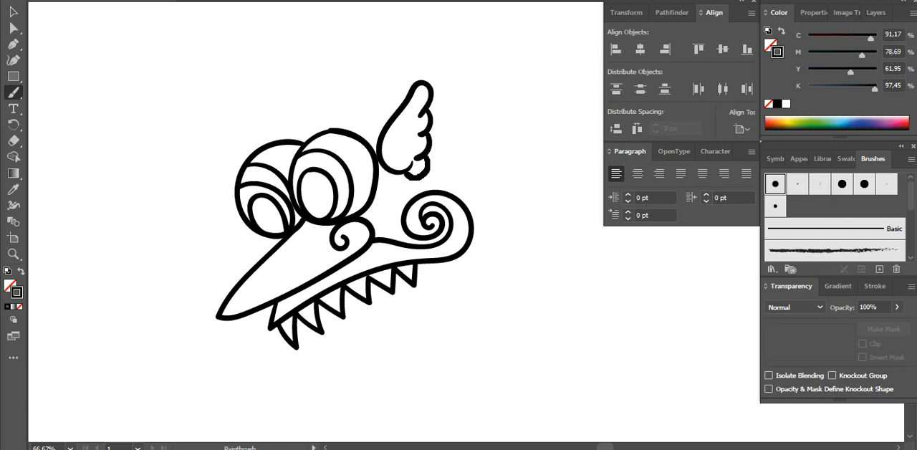
# Rotate the whole drawing clockwise until the jaw is roughly horizontal, move it sideways toward the beak and deselect it
pyautogui.press('v')
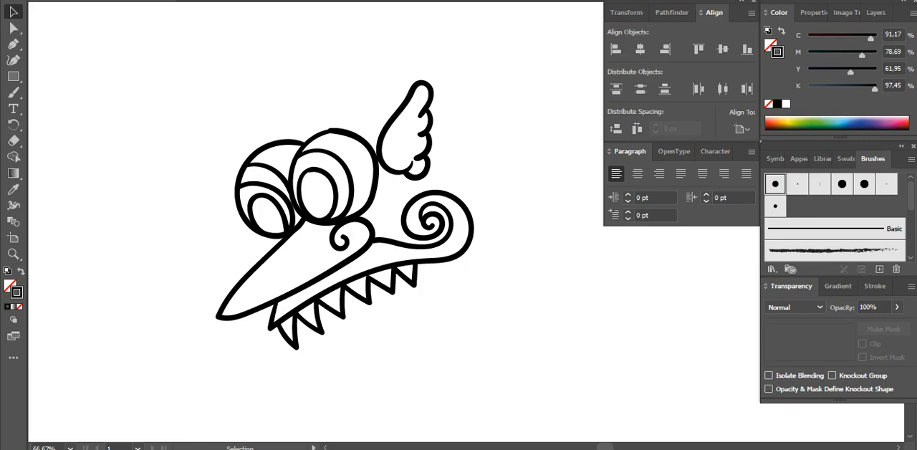
pyautogui.moveTo(518, 330)
pyautogui.mouseDown()
pyautogui.moveTo(326, 203)
pyautogui.moveTo(211, 145)
pyautogui.moveTo(220, 107)
pyautogui.mouseUp()
pyautogui.moveTo(494, 77)
pyautogui.mouseDown()
pyautogui.moveTo(528, 141)
pyautogui.moveTo(531, 176)
pyautogui.mouseUp()
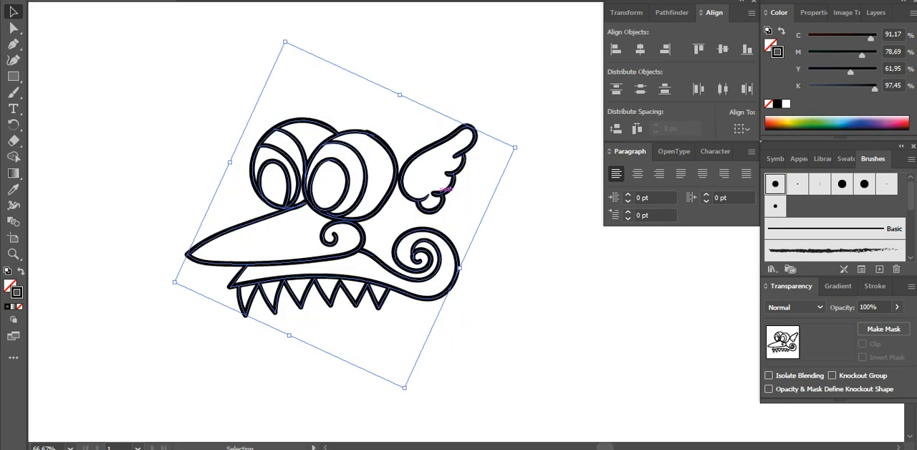
pyautogui.moveTo(451, 187); pyautogui.dragTo(398, 186)
pyautogui.hotkey('ctrl', 'shift', 'a')
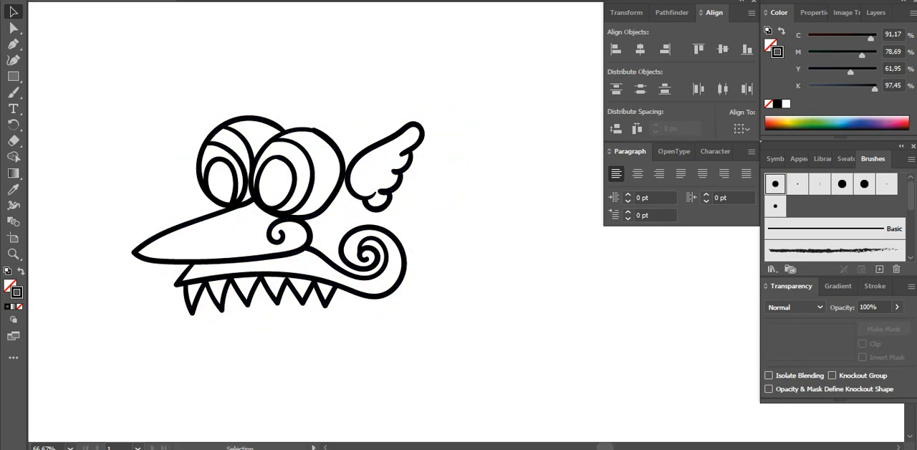
# Paint four elongated feathers fanning out from the scalloped rear edge of the wing-shaped ear
pyautogui.press('b')
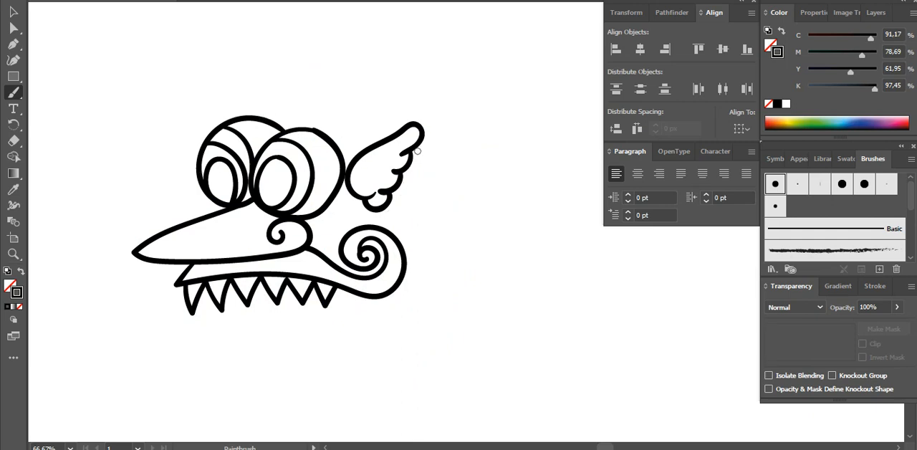
pyautogui.moveTo(423, 132)
pyautogui.mouseDown()
pyautogui.moveTo(472, 116)
pyautogui.moveTo(413, 159)
pyautogui.mouseUp()
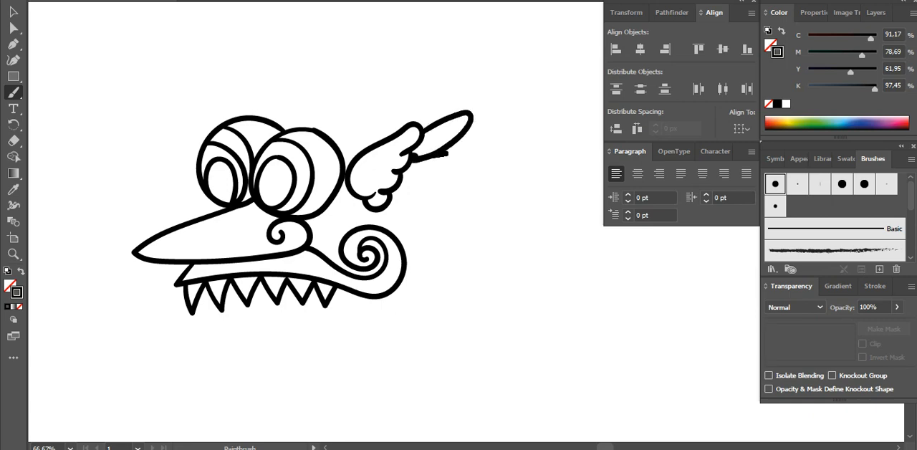
pyautogui.hotkey('ctrl', 'z')
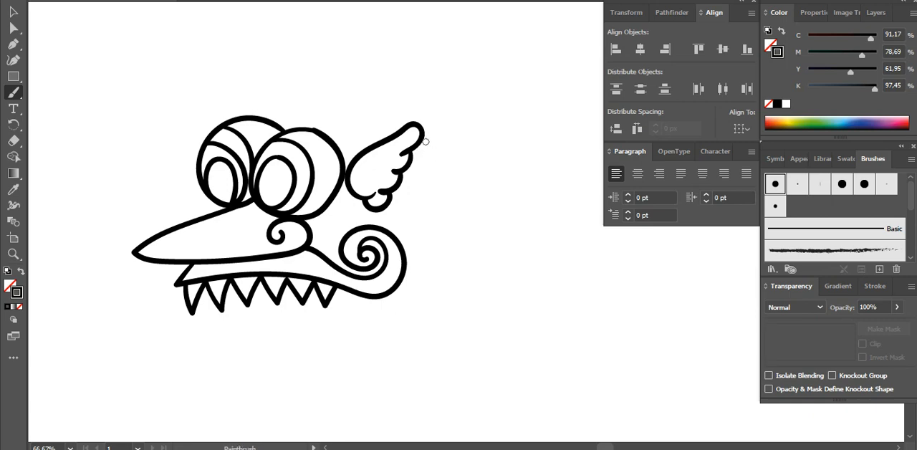
pyautogui.moveTo(424, 132)
pyautogui.mouseDown()
pyautogui.moveTo(469, 126)
pyautogui.moveTo(412, 162)
pyautogui.moveTo(457, 166)
pyautogui.moveTo(409, 184)
pyautogui.moveTo(438, 191)
pyautogui.moveTo(434, 202)
pyautogui.moveTo(390, 207)
pyautogui.moveTo(417, 228)
pyautogui.moveTo(412, 236)
pyautogui.moveTo(376, 217)
pyautogui.mouseUp()
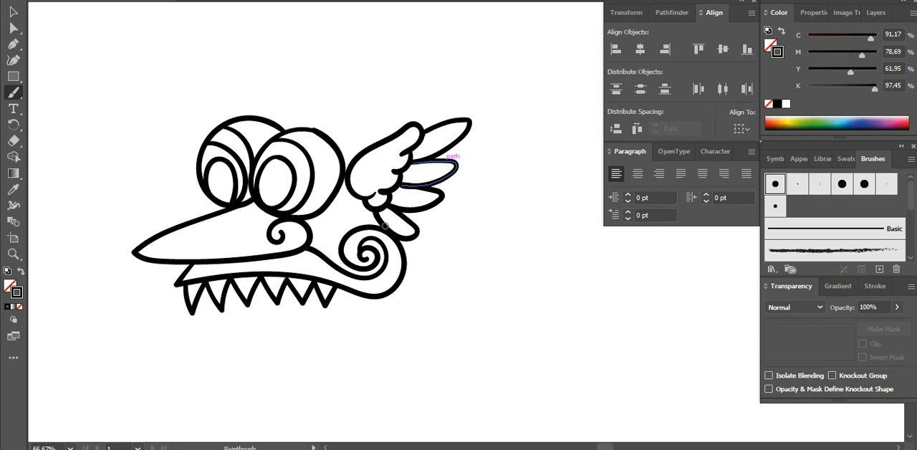
# Paint an outer curve around the jaw spiral and two wavy, curled-tip plumes trailing from behind the jaw
pyautogui.moveTo(372, 215)
pyautogui.mouseDown()
pyautogui.moveTo(339, 218)
pyautogui.moveTo(320, 239)
pyautogui.moveTo(324, 255)
pyautogui.mouseUp()
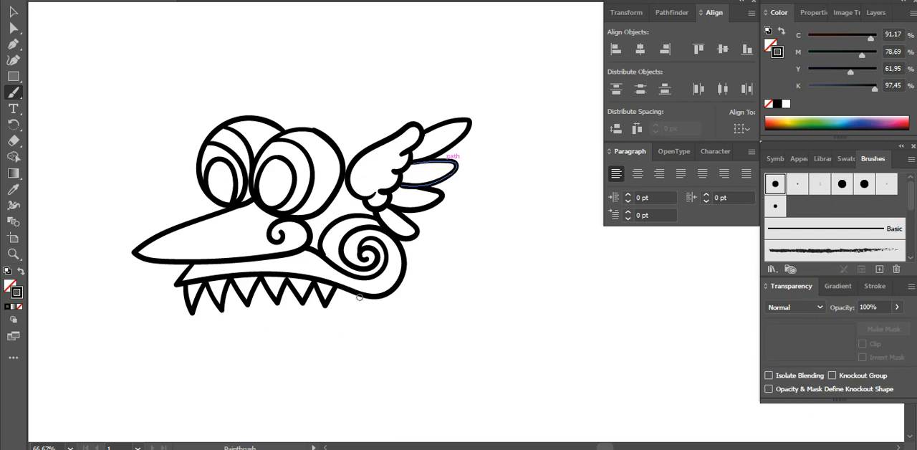
pyautogui.moveTo(338, 287)
pyautogui.mouseDown()
pyautogui.moveTo(380, 318)
pyautogui.moveTo(403, 320)
pyautogui.moveTo(436, 307)
pyautogui.moveTo(479, 259)
pyautogui.moveTo(495, 256)
pyautogui.moveTo(515, 267)
pyautogui.moveTo(522, 283)
pyautogui.moveTo(516, 301)
pyautogui.moveTo(503, 302)
pyautogui.moveTo(520, 311)
pyautogui.moveTo(534, 280)
pyautogui.moveTo(512, 251)
pyautogui.moveTo(467, 242)
pyautogui.moveTo(404, 285)
pyautogui.mouseUp()
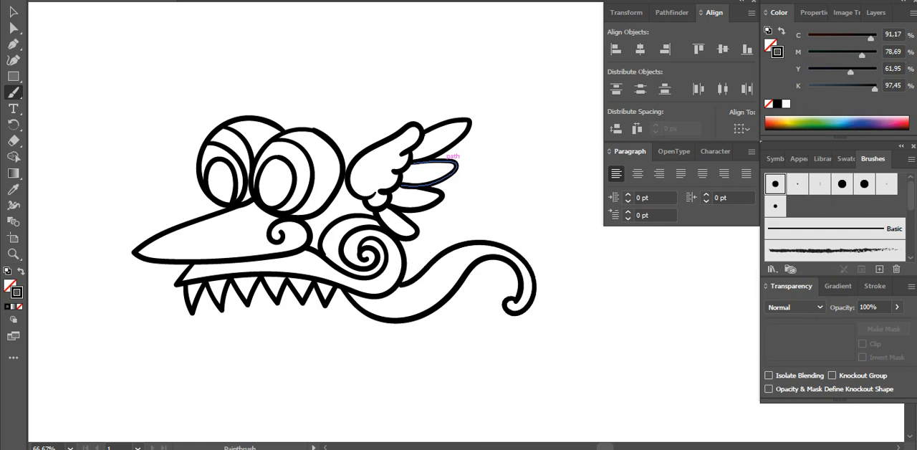
pyautogui.moveTo(405, 271)
pyautogui.mouseDown()
pyautogui.moveTo(446, 222)
pyautogui.moveTo(491, 195)
pyautogui.moveTo(523, 214)
pyautogui.moveTo(497, 232)
pyautogui.moveTo(493, 210)
pyautogui.moveTo(507, 222)
pyautogui.moveTo(503, 215)
pyautogui.moveTo(479, 212)
pyautogui.moveTo(441, 256)
pyautogui.mouseUp()
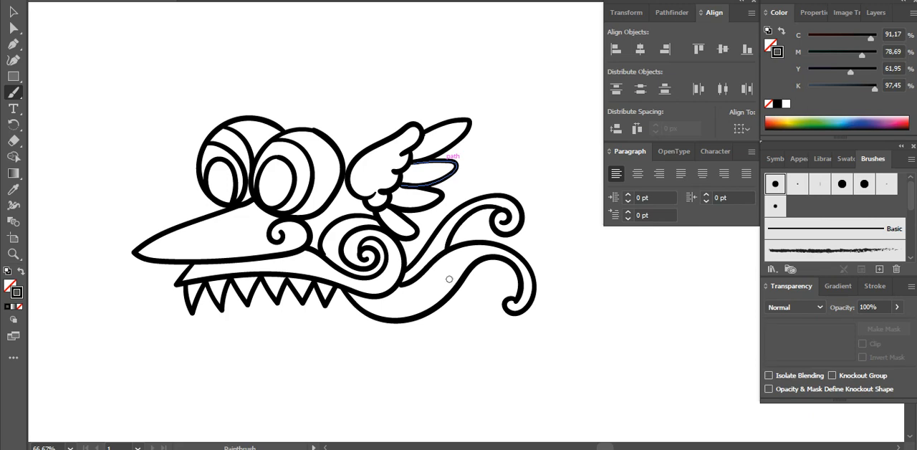
# Add thin tapered accent lines inside the lower and upper plumes behind the jaw
pyautogui.moveTo(436, 293); pyautogui.dragTo(377, 304)
pyautogui.moveTo(439, 290); pyautogui.dragTo(440, 288)
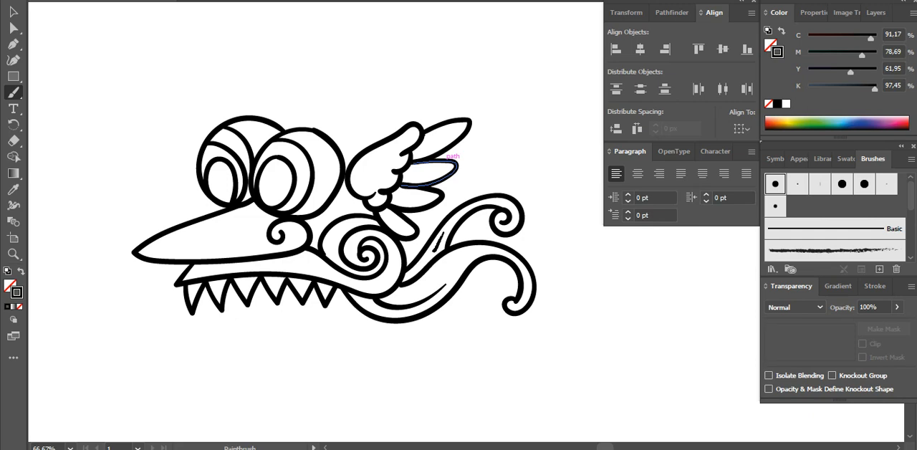
pyautogui.moveTo(401, 282); pyautogui.dragTo(401, 283)
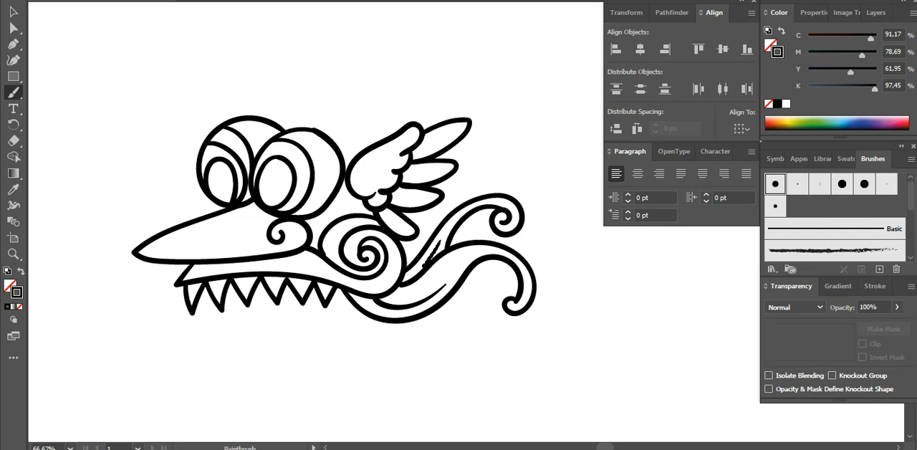
# Paint a wavy head outline arching over both eyes and ending at the wing-shaped ear
pyautogui.moveTo(329, 151); pyautogui.dragTo(321, 170)
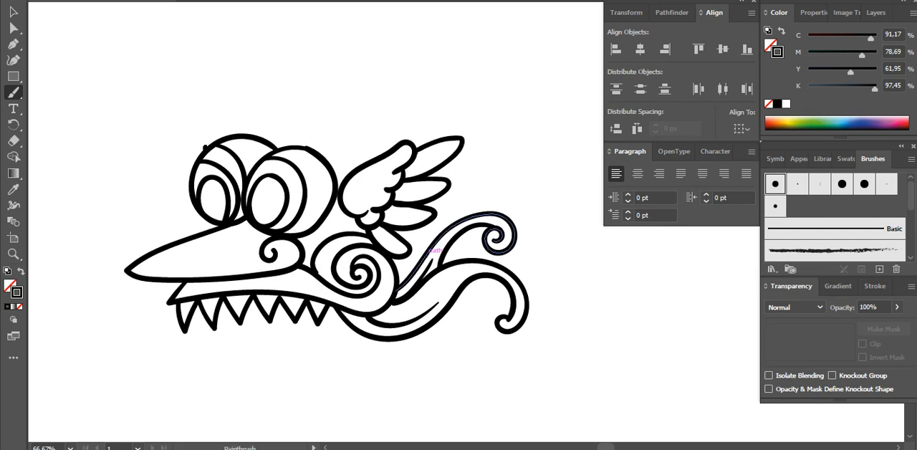
pyautogui.moveTo(206, 147)
pyautogui.mouseDown()
pyautogui.moveTo(219, 129)
pyautogui.moveTo(251, 117)
pyautogui.moveTo(292, 132)
pyautogui.moveTo(334, 129)
pyautogui.moveTo(361, 167)
pyautogui.mouseUp()
# Paint a dividing line along the beak from its tip to the nostril and an inner contour line along the lower jaw
pyautogui.moveTo(441, 188); pyautogui.dragTo(418, 183)
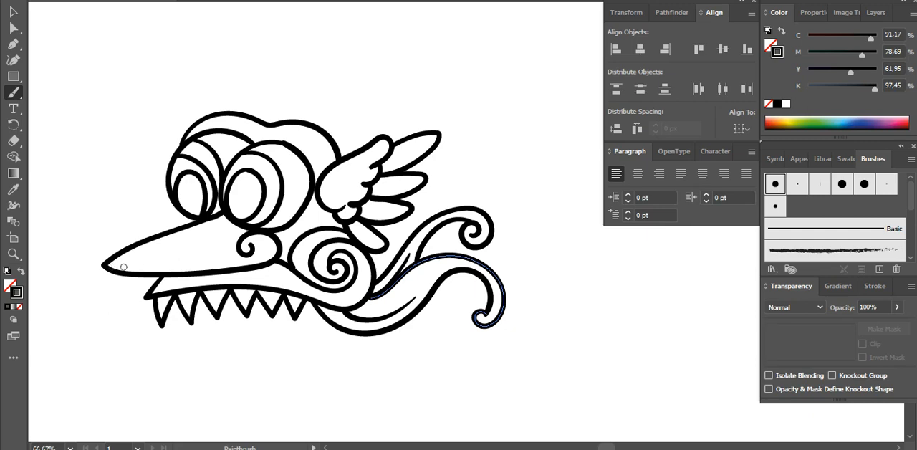
pyautogui.moveTo(107, 265); pyautogui.dragTo(247, 229)
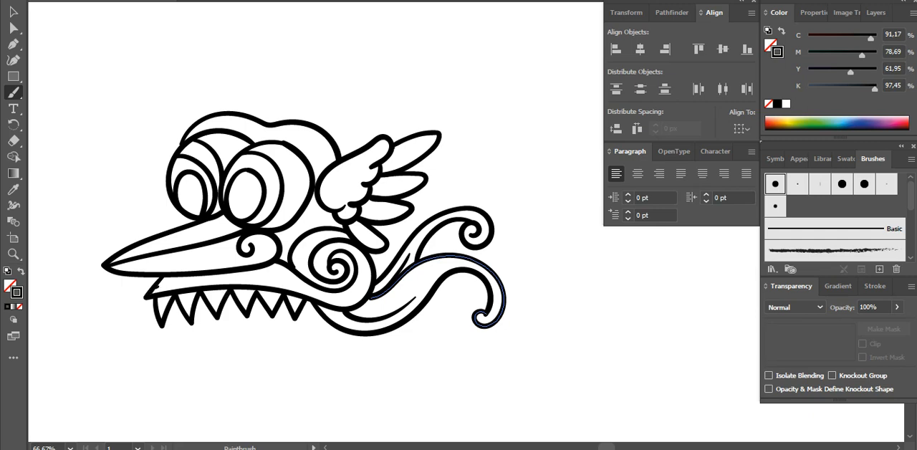
pyautogui.moveTo(158, 285)
pyautogui.mouseDown()
pyautogui.moveTo(214, 279)
pyautogui.moveTo(370, 292)
pyautogui.mouseUp()
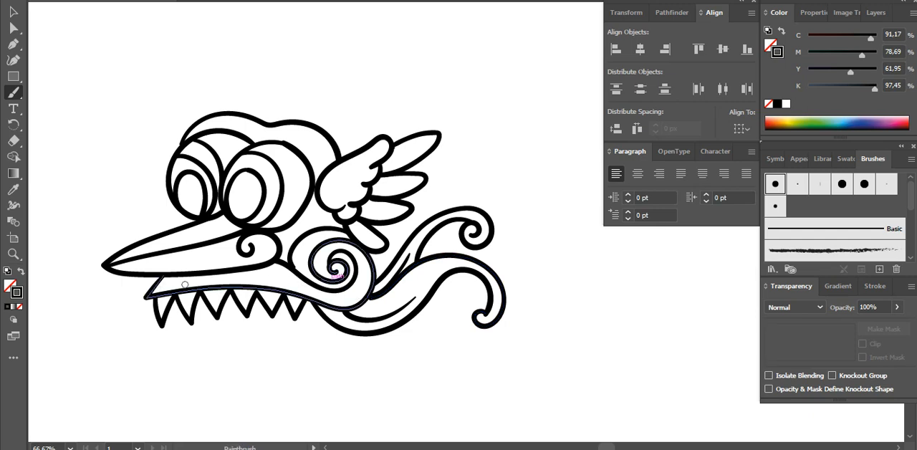
pyautogui.moveTo(153, 293)
pyautogui.mouseDown()
pyautogui.moveTo(218, 277)
pyautogui.moveTo(278, 283)
pyautogui.moveTo(346, 306)
pyautogui.moveTo(381, 277)
pyautogui.mouseUp()
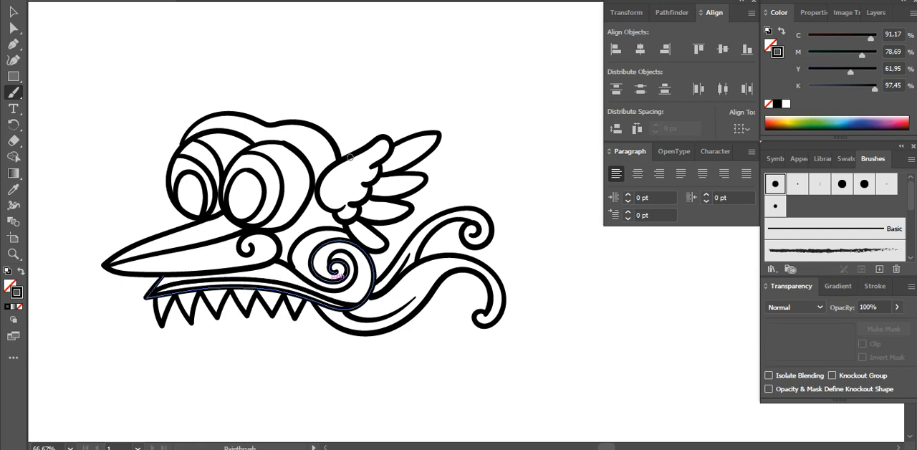
# Paint four long curved feathers rising and sweeping backward from the top of the head outline
pyautogui.scroll(2, 340, 177)
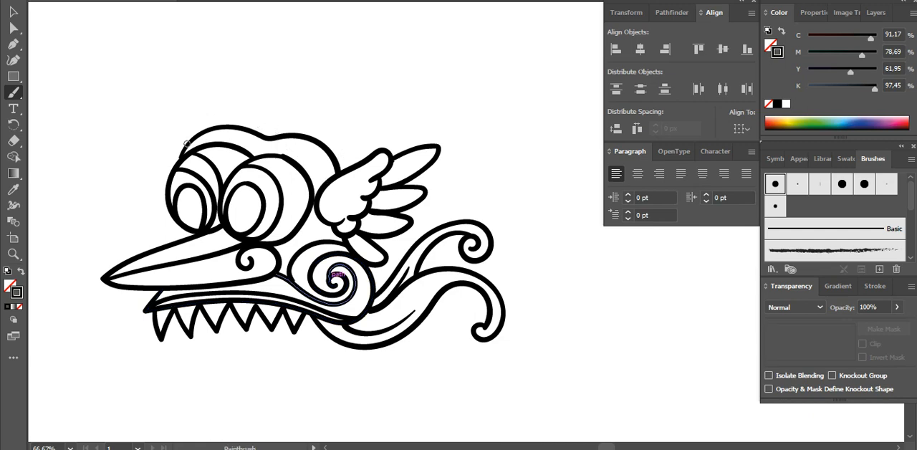
pyautogui.moveTo(186, 141)
pyautogui.mouseDown()
pyautogui.moveTo(175, 104)
pyautogui.moveTo(203, 59)
pyautogui.moveTo(187, 102)
pyautogui.moveTo(192, 129)
pyautogui.mouseUp()
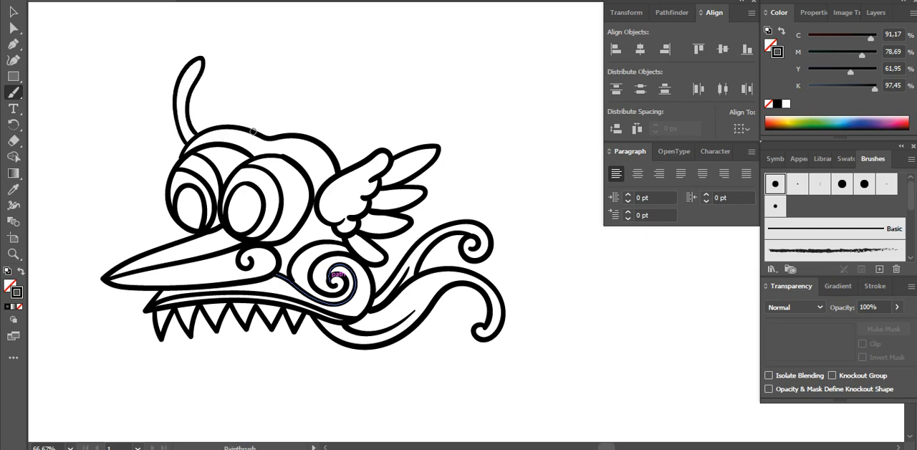
pyautogui.moveTo(252, 125)
pyautogui.mouseDown()
pyautogui.moveTo(285, 71)
pyautogui.moveTo(334, 71)
pyautogui.moveTo(278, 99)
pyautogui.moveTo(263, 129)
pyautogui.moveTo(384, 86)
pyautogui.moveTo(388, 100)
pyautogui.moveTo(326, 143)
pyautogui.mouseUp()
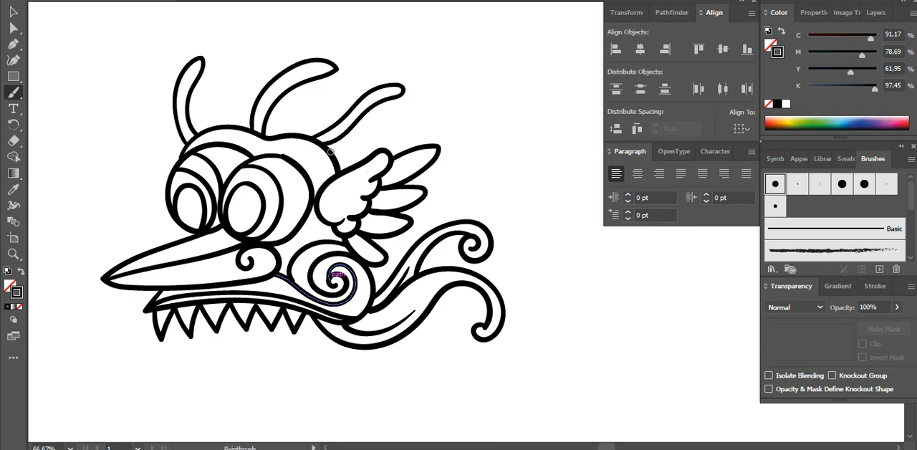
pyautogui.moveTo(341, 152)
pyautogui.mouseDown()
pyautogui.moveTo(391, 120)
pyautogui.moveTo(456, 110)
pyautogui.moveTo(462, 130)
pyautogui.moveTo(408, 128)
pyautogui.moveTo(373, 147)
pyautogui.mouseUp()
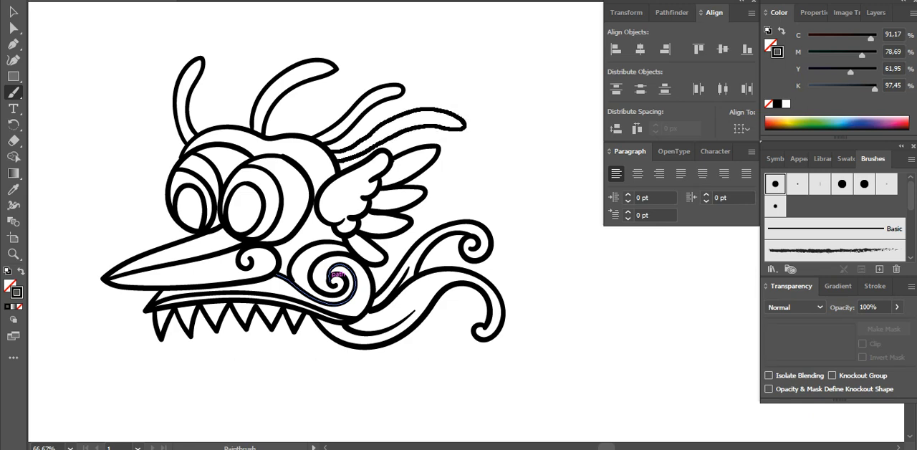
# Paint more long curved feathers at the back of the crest, above the wing-shaped ear
pyautogui.moveTo(341, 159); pyautogui.dragTo(338, 160)
pyautogui.moveTo(438, 131)
pyautogui.mouseDown()
pyautogui.moveTo(495, 137)
pyautogui.moveTo(478, 152)
pyautogui.moveTo(438, 149)
pyautogui.mouseUp()
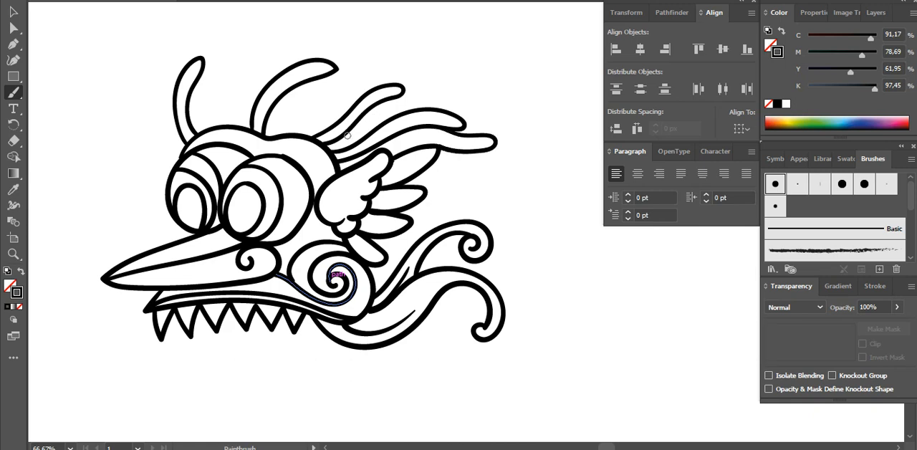
pyautogui.moveTo(330, 148)
pyautogui.mouseDown()
pyautogui.moveTo(398, 98)
pyautogui.moveTo(440, 89)
pyautogui.moveTo(464, 104)
pyautogui.mouseUp()
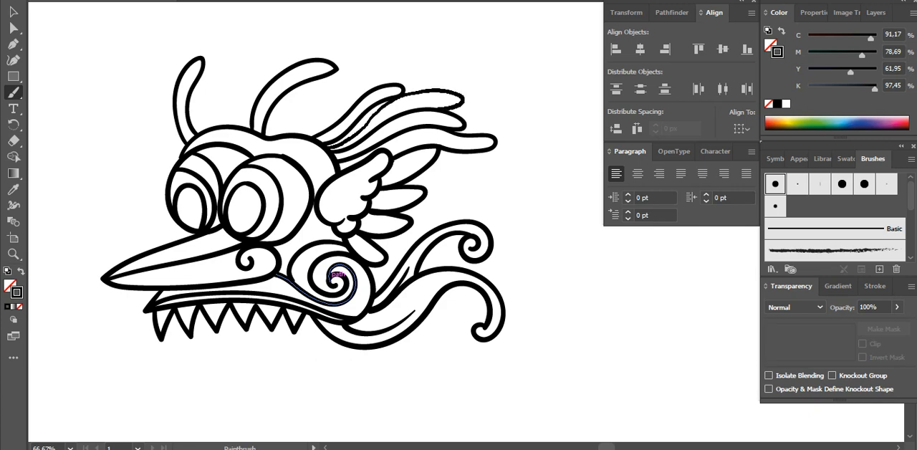
# Fill the middle and front of the crest with overlapping curved feathers rising from the head outline
pyautogui.scroll(2, 337, 277)
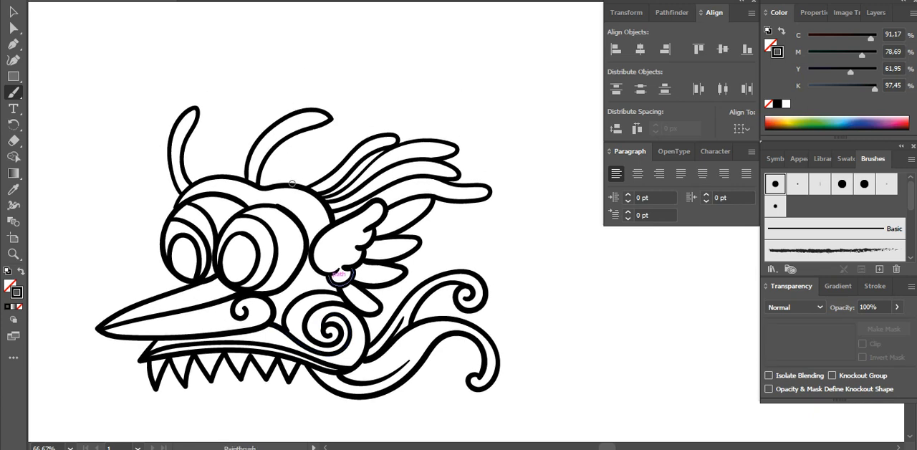
pyautogui.moveTo(290, 183)
pyautogui.mouseDown()
pyautogui.moveTo(368, 125)
pyautogui.moveTo(406, 117)
pyautogui.moveTo(435, 129)
pyautogui.moveTo(365, 135)
pyautogui.moveTo(271, 182)
pyautogui.moveTo(328, 113)
pyautogui.moveTo(381, 88)
pyautogui.moveTo(388, 74)
pyautogui.moveTo(310, 107)
pyautogui.mouseUp()
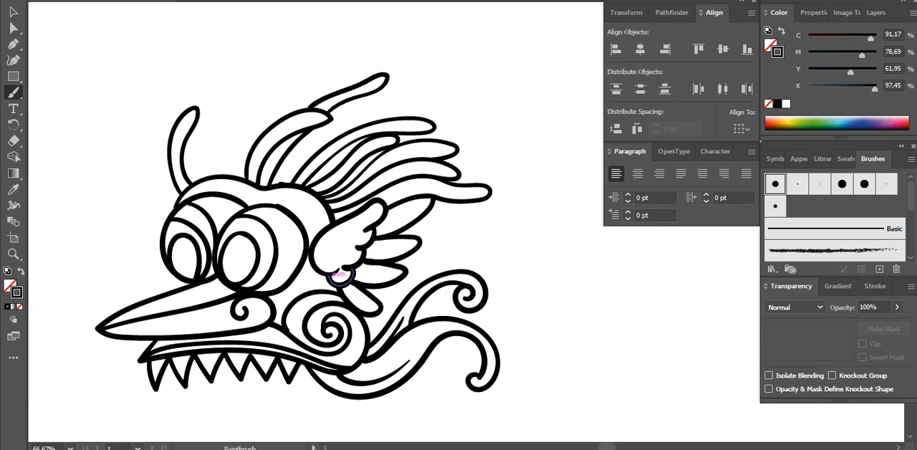
pyautogui.moveTo(284, 180)
pyautogui.mouseDown()
pyautogui.moveTo(331, 129)
pyautogui.moveTo(406, 98)
pyautogui.moveTo(418, 108)
pyautogui.mouseUp()
pyautogui.moveTo(331, 116); pyautogui.dragTo(391, 98)
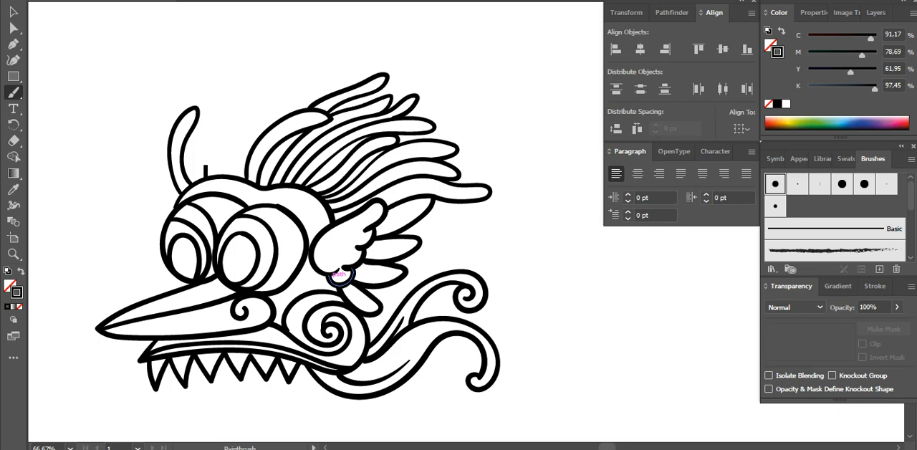
pyautogui.moveTo(205, 166)
pyautogui.mouseDown()
pyautogui.moveTo(222, 119)
pyautogui.moveTo(261, 94)
pyautogui.moveTo(281, 68)
pyautogui.moveTo(288, 72)
pyautogui.moveTo(273, 97)
pyautogui.moveTo(208, 138)
pyautogui.moveTo(227, 169)
pyautogui.moveTo(243, 124)
pyautogui.moveTo(334, 72)
pyautogui.moveTo(280, 114)
pyautogui.moveTo(306, 112)
pyautogui.moveTo(254, 132)
pyautogui.moveTo(236, 159)
pyautogui.moveTo(196, 176)
pyautogui.moveTo(198, 136)
pyautogui.moveTo(250, 58)
pyautogui.moveTo(260, 63)
pyautogui.moveTo(242, 101)
pyautogui.moveTo(204, 98)
pyautogui.moveTo(210, 82)
pyautogui.moveTo(218, 77)
pyautogui.moveTo(219, 104)
pyautogui.mouseUp()
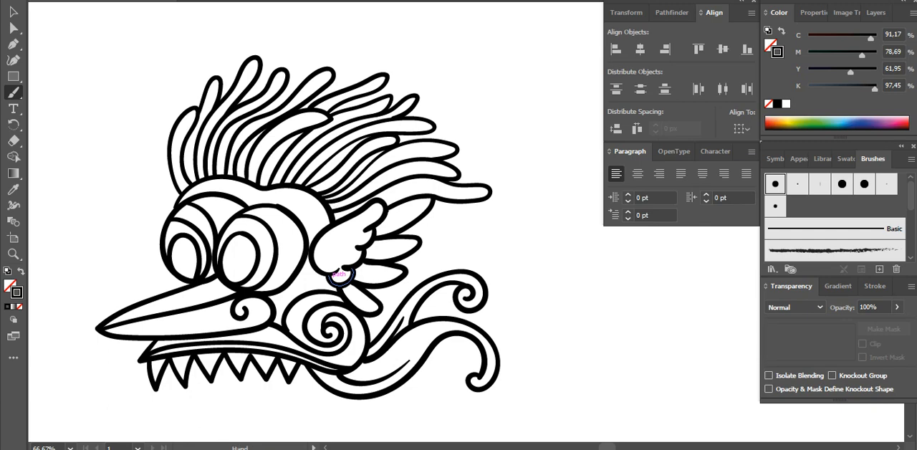
# Paint a small circle inside the wing-shaped ear and a row of short dashes along the brow above both eyes
pyautogui.moveTo(340, 274); pyautogui.dragTo(366, 213)
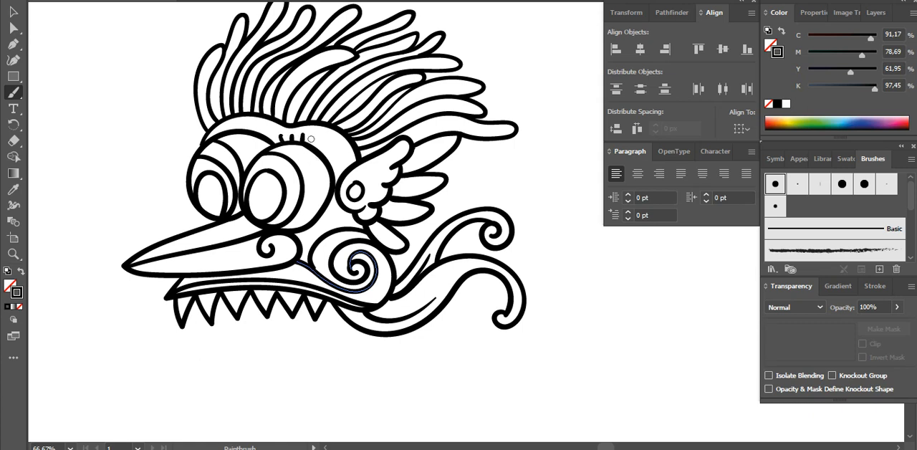
pyautogui.moveTo(311, 139); pyautogui.dragTo(317, 135)
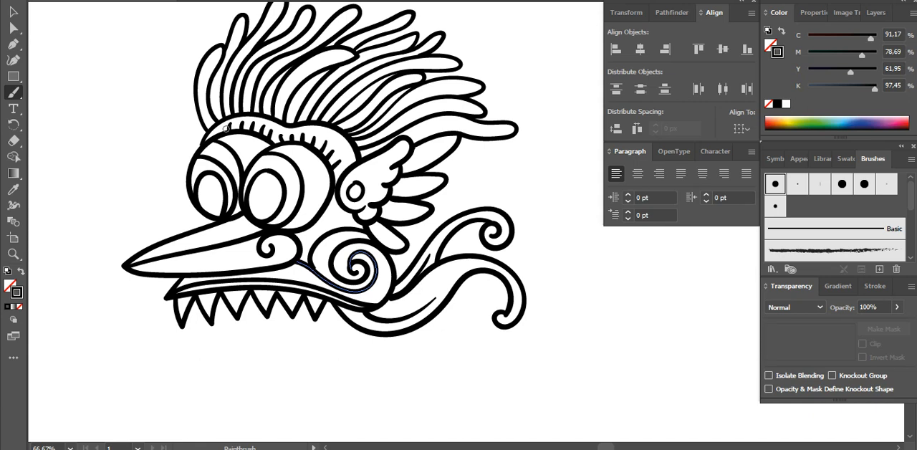
# Paint a curved lower jaw with a row of pointed upward teeth and a long curled tongue hanging out of the mouth
pyautogui.scroll(-2, 336, 269)
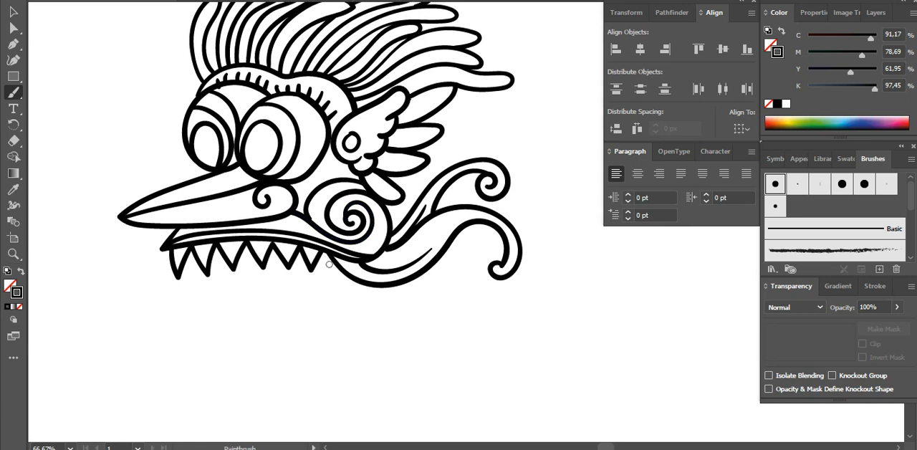
pyautogui.moveTo(336, 267)
pyautogui.mouseDown()
pyautogui.moveTo(270, 307)
pyautogui.moveTo(205, 308)
pyautogui.mouseUp()
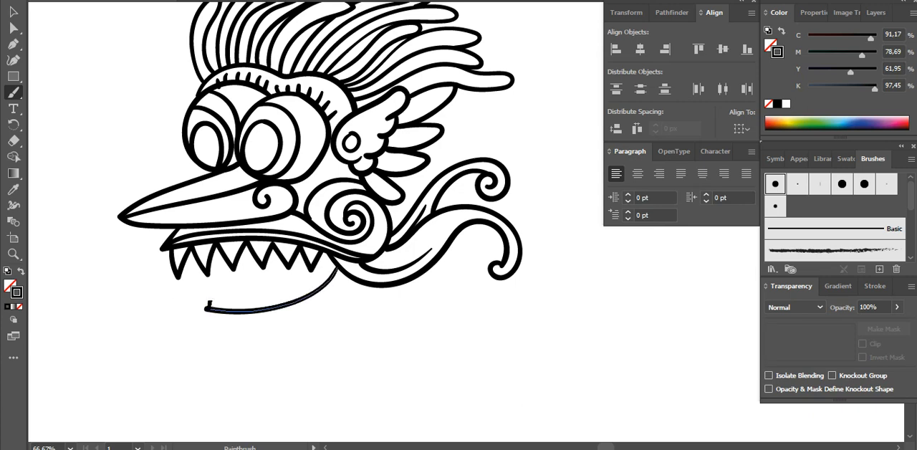
pyautogui.moveTo(209, 306)
pyautogui.mouseDown()
pyautogui.moveTo(241, 311)
pyautogui.moveTo(233, 309)
pyautogui.moveTo(250, 292)
pyautogui.moveTo(260, 308)
pyautogui.moveTo(272, 286)
pyautogui.moveTo(288, 299)
pyautogui.moveTo(296, 277)
pyautogui.moveTo(311, 291)
pyautogui.moveTo(320, 270)
pyautogui.mouseUp()
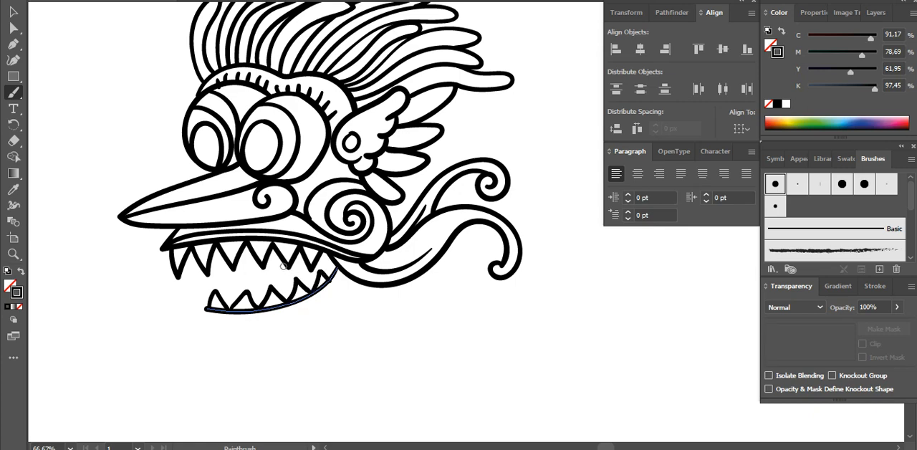
pyautogui.moveTo(280, 266); pyautogui.dragTo(195, 281)
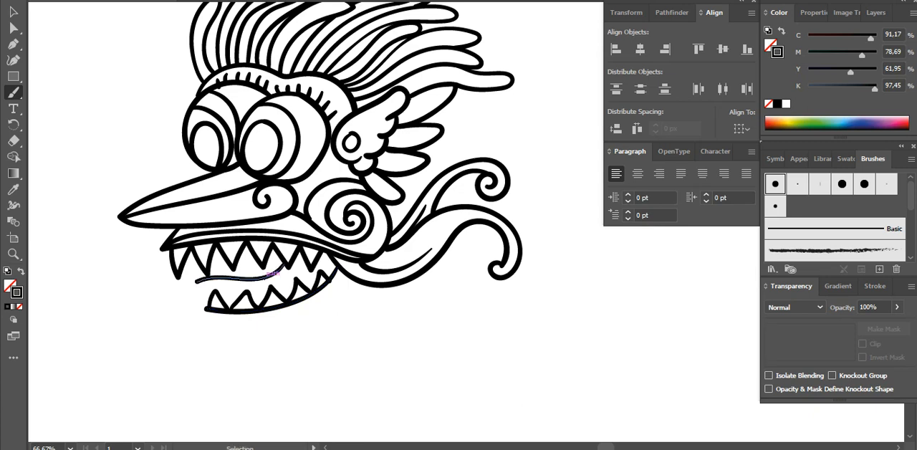
pyautogui.moveTo(286, 263)
pyautogui.mouseDown()
pyautogui.moveTo(185, 289)
pyautogui.moveTo(149, 329)
pyautogui.moveTo(132, 327)
pyautogui.moveTo(143, 327)
pyautogui.moveTo(133, 325)
pyautogui.moveTo(135, 310)
pyautogui.moveTo(118, 320)
pyautogui.moveTo(119, 336)
pyautogui.moveTo(136, 344)
pyautogui.moveTo(199, 322)
pyautogui.mouseUp()
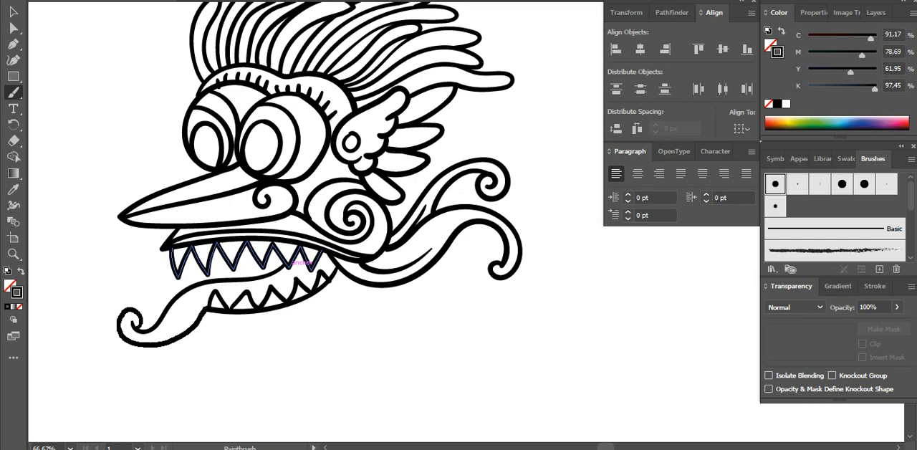
# Paint an outer contour beneath the lower jaw and a curled plume with an accent line sweeping back from it
pyautogui.scroll(2, 362, 376)
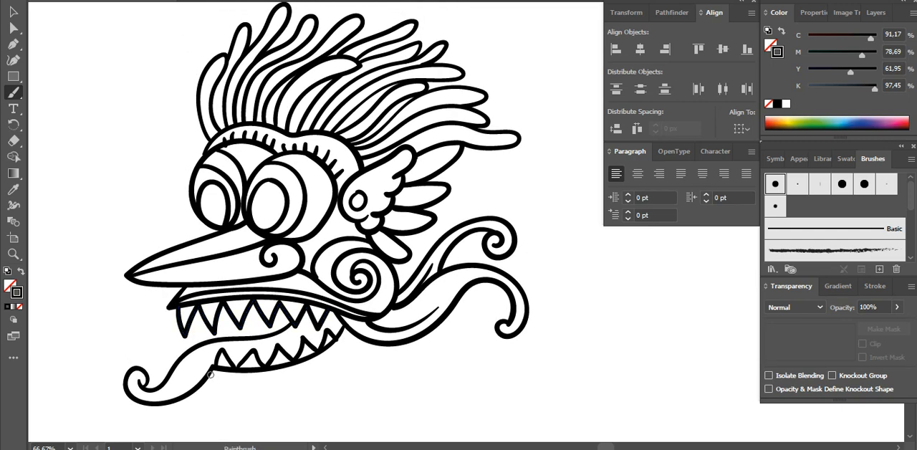
pyautogui.moveTo(212, 374)
pyautogui.mouseDown()
pyautogui.moveTo(286, 384)
pyautogui.moveTo(325, 370)
pyautogui.moveTo(358, 339)
pyautogui.mouseUp()
pyautogui.press('space')
pyautogui.moveTo(310, 305); pyautogui.dragTo(291, 269)
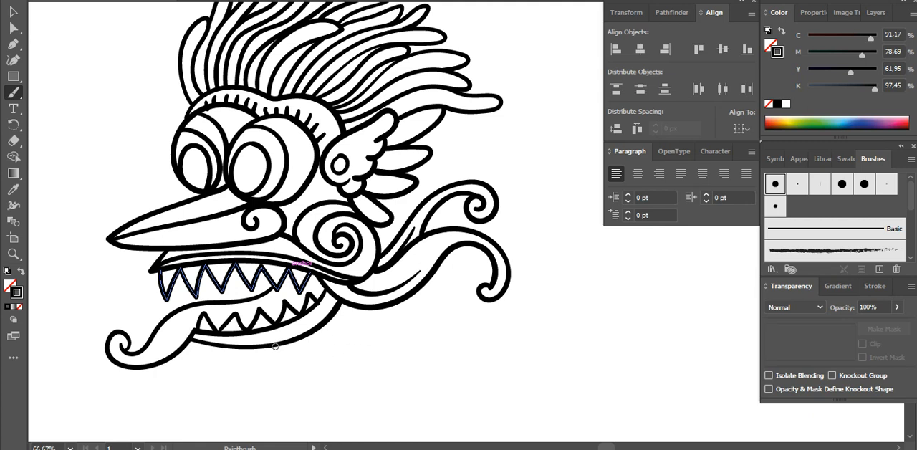
pyautogui.moveTo(290, 343)
pyautogui.mouseDown()
pyautogui.moveTo(395, 322)
pyautogui.moveTo(420, 340)
pyautogui.moveTo(400, 351)
pyautogui.moveTo(421, 352)
pyautogui.moveTo(427, 340)
pyautogui.moveTo(399, 304)
pyautogui.moveTo(317, 331)
pyautogui.mouseUp()
pyautogui.press('space')
pyautogui.moveTo(392, 288); pyautogui.dragTo(328, 301)
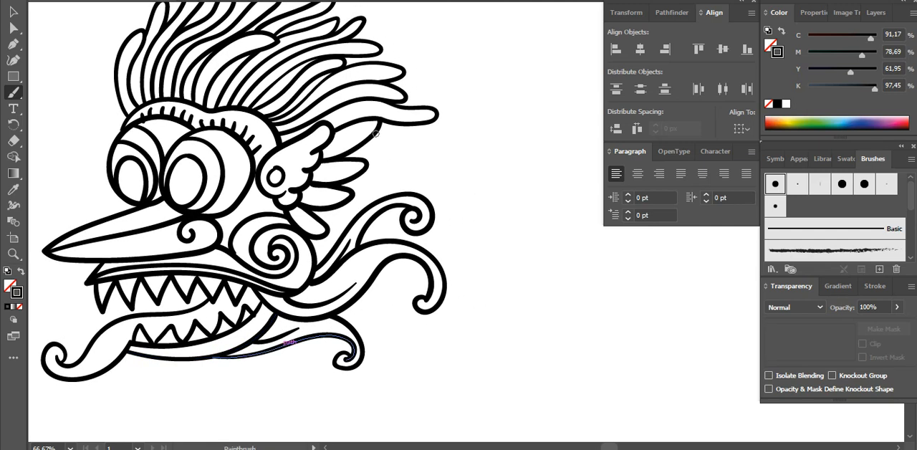
# Paint long feathers extending backward from behind the upper feathers of the wing-shaped ear
pyautogui.moveTo(379, 128)
pyautogui.mouseDown()
pyautogui.moveTo(419, 137)
pyautogui.moveTo(455, 127)
pyautogui.moveTo(466, 140)
pyautogui.moveTo(431, 149)
pyautogui.moveTo(369, 139)
pyautogui.mouseUp()
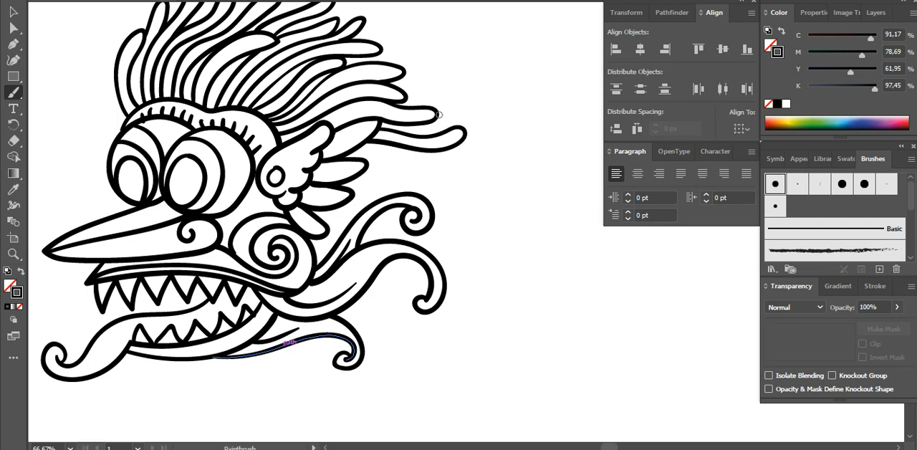
pyautogui.moveTo(451, 112); pyautogui.dragTo(427, 133)
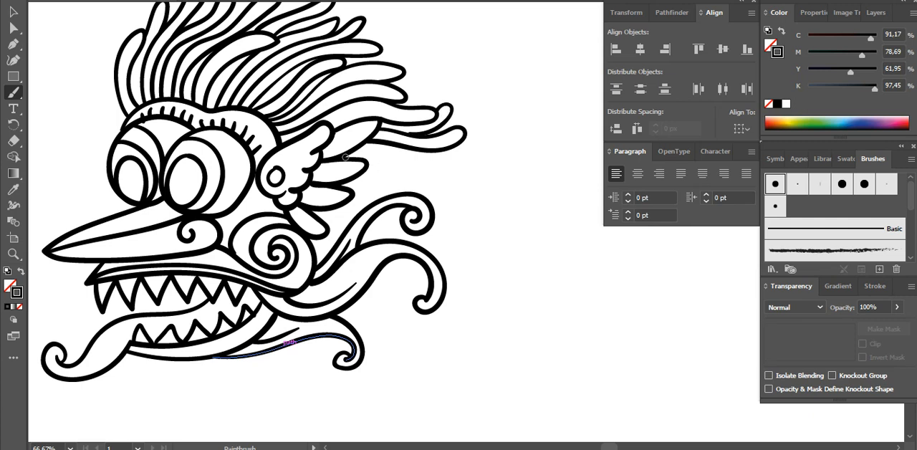
pyautogui.moveTo(344, 154); pyautogui.dragTo(430, 152)
pyautogui.moveTo(367, 164)
pyautogui.mouseDown()
pyautogui.moveTo(429, 180)
pyautogui.moveTo(404, 163)
pyautogui.mouseUp()
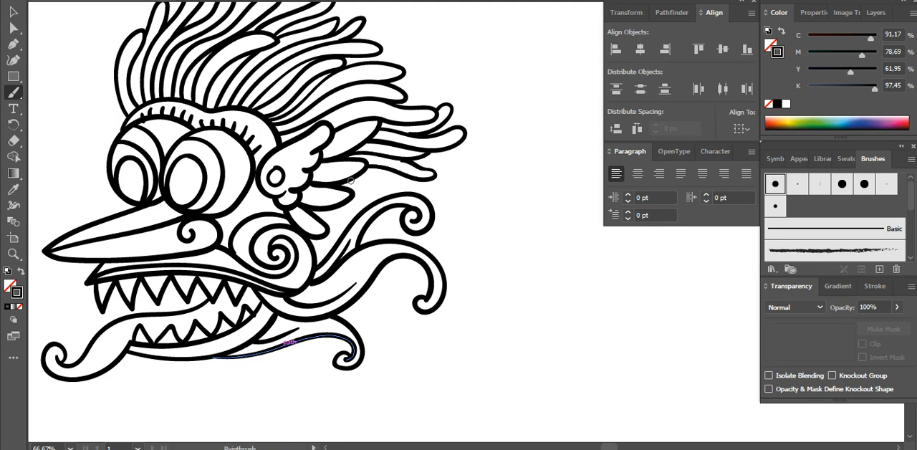
# Fill the gaps between the lower ear feathers and the upper plume with small layered feathers
pyautogui.moveTo(342, 187)
pyautogui.mouseDown()
pyautogui.moveTo(386, 179)
pyautogui.moveTo(420, 188)
pyautogui.moveTo(351, 192)
pyautogui.moveTo(393, 195)
pyautogui.mouseUp()
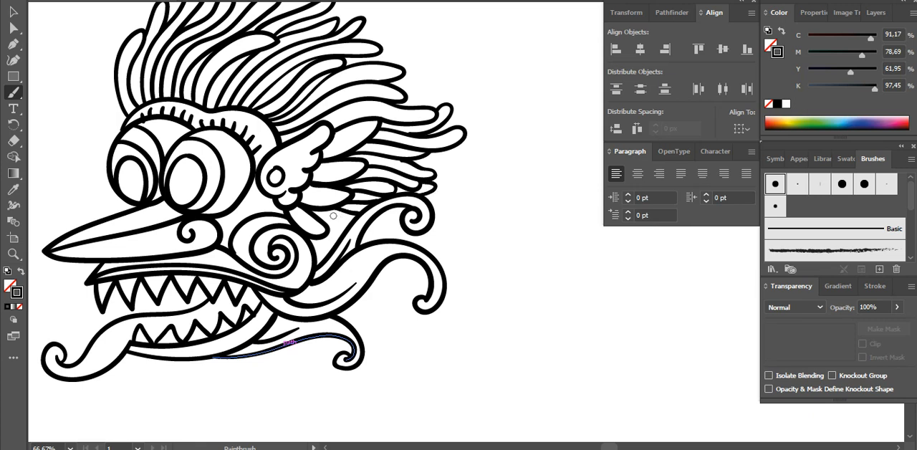
pyautogui.moveTo(318, 214); pyautogui.dragTo(340, 219)
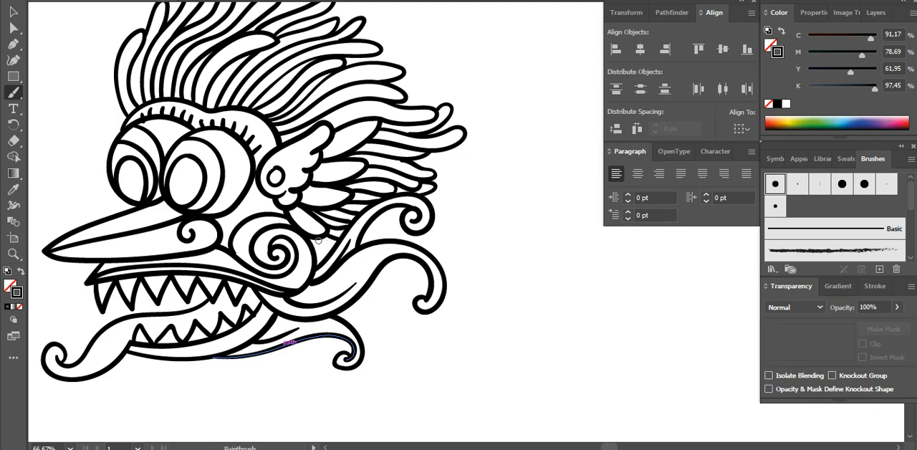
pyautogui.moveTo(316, 235); pyautogui.dragTo(320, 241)
# Paint short hatching strokes along the outer rims of both eyes
pyautogui.moveTo(464, 268); pyautogui.dragTo(527, 302)
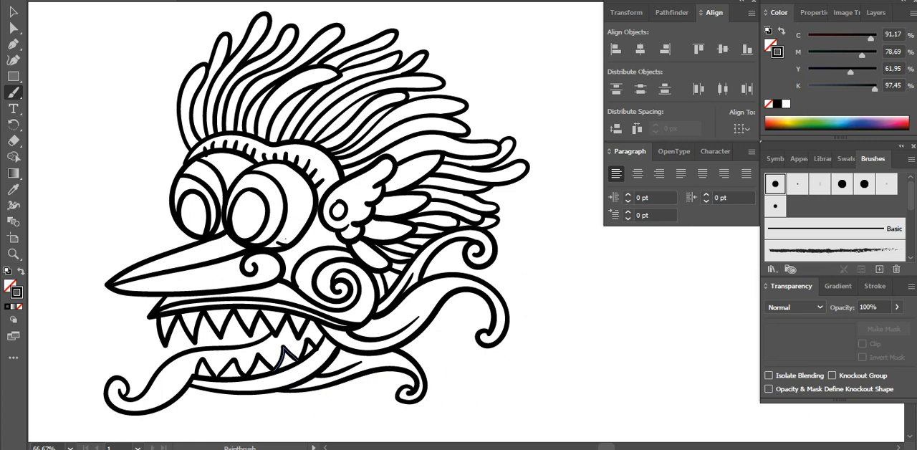
pyautogui.moveTo(289, 236)
pyautogui.mouseDown()
pyautogui.moveTo(284, 229)
pyautogui.moveTo(309, 208)
pyautogui.moveTo(297, 202)
pyautogui.moveTo(311, 193)
pyautogui.moveTo(282, 165)
pyautogui.mouseUp()
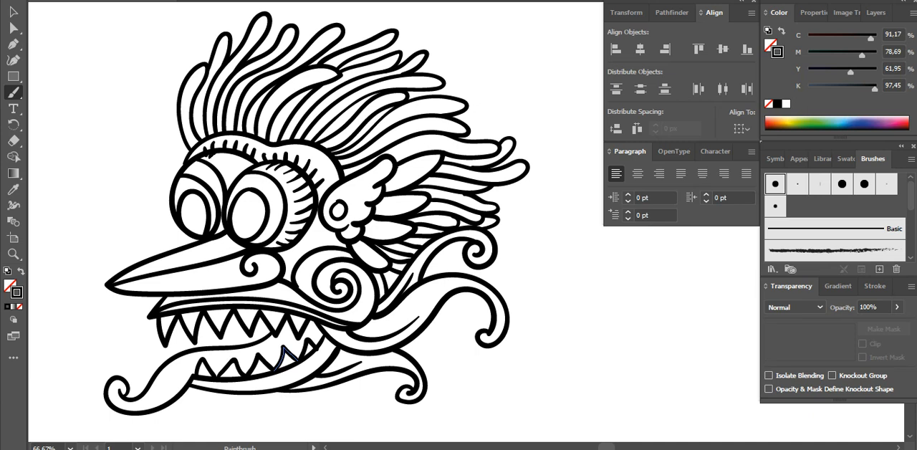
pyautogui.moveTo(216, 159); pyautogui.dragTo(225, 154)
# Select the whole drawing and expand its appearance, converting the brush strokes into filled shapes
pyautogui.press('v')
pyautogui.moveTo(586, 423)
pyautogui.mouseDown()
pyautogui.moveTo(115, 341)
pyautogui.moveTo(110, 18)
pyautogui.mouseUp()
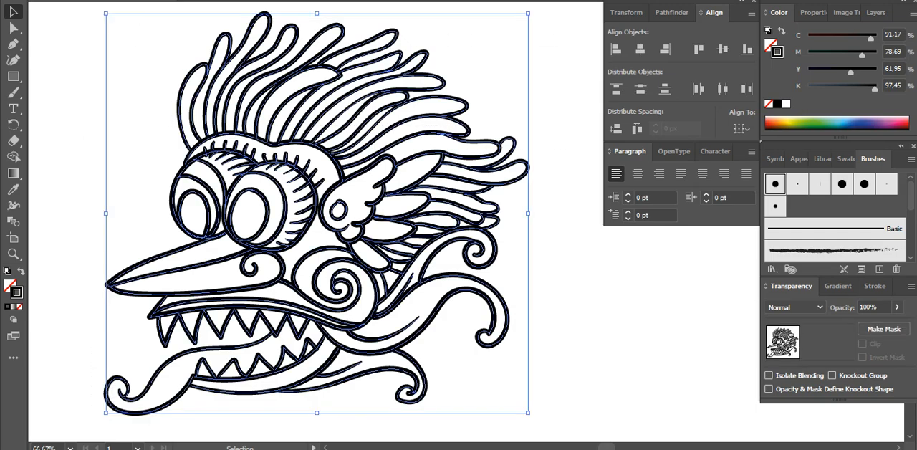
pyautogui.click(144, 1)
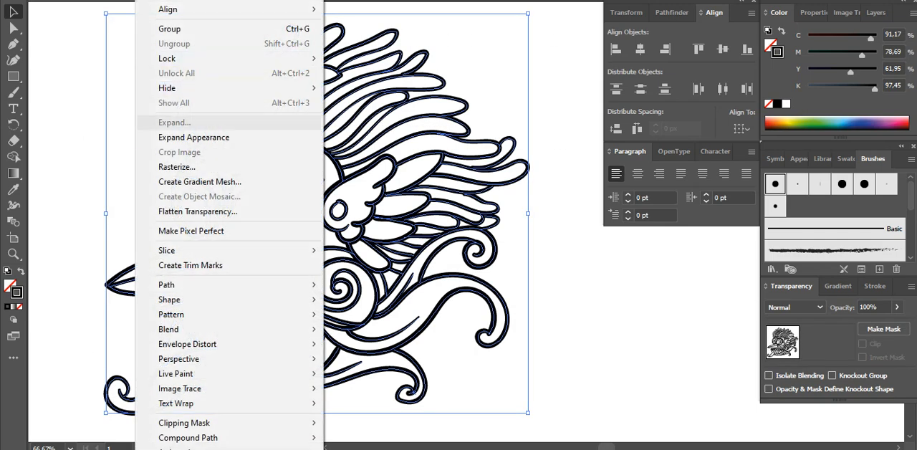
pyautogui.click(193, 137)
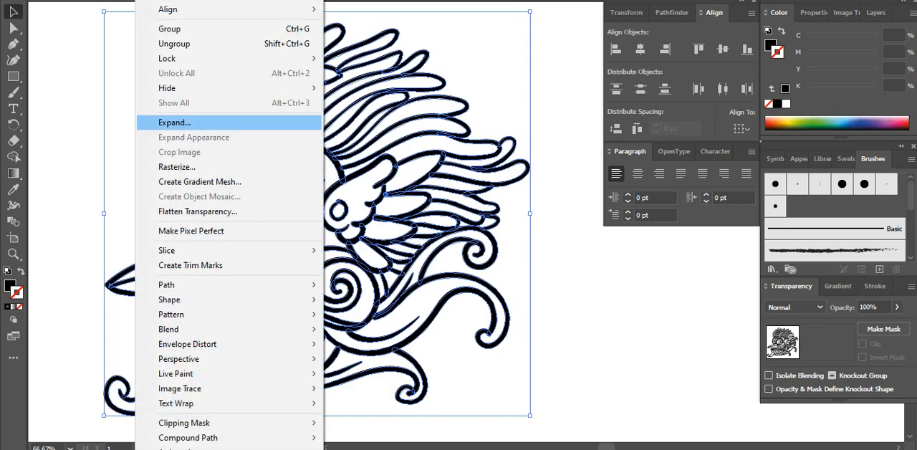
pyautogui.click(172, 122)
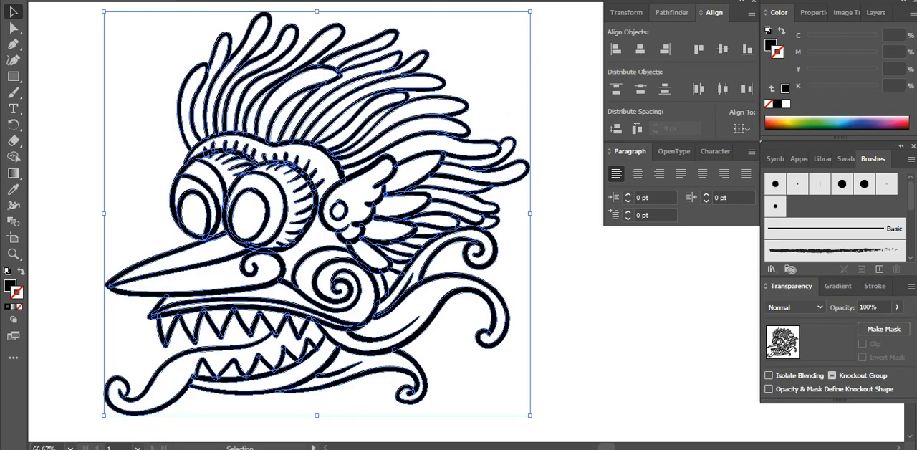
# Unite all the expanded strokes into one shape with the Pathfinder and deselect it
pyautogui.click(671, 12)
pyautogui.click(616, 50)
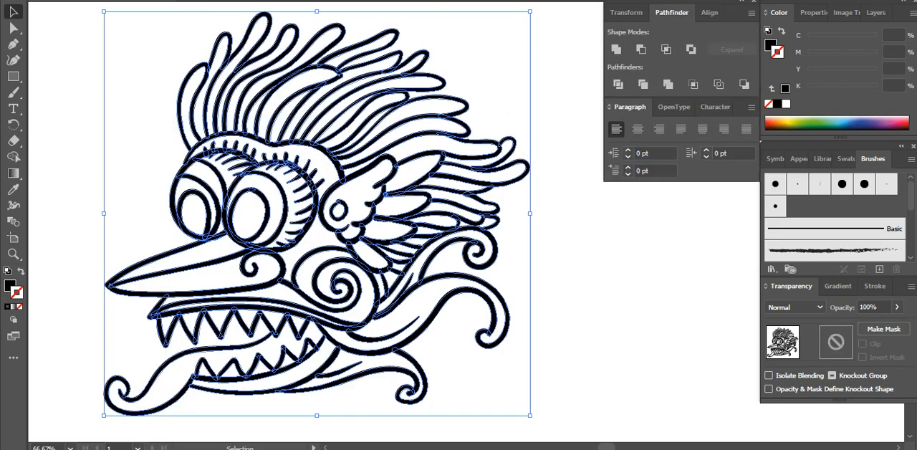
pyautogui.click(548, 100)
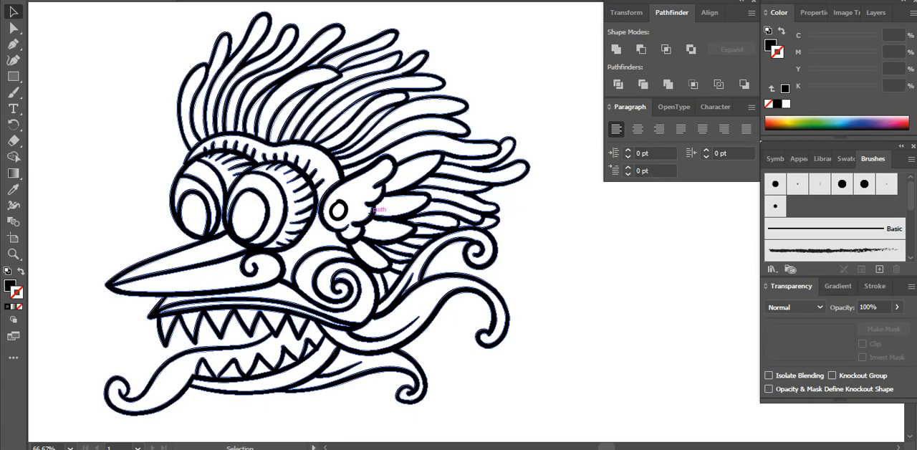
# Select the united line art and apply the Pathfinder's Divide to a copy of it placed over the original
pyautogui.click(374, 208)
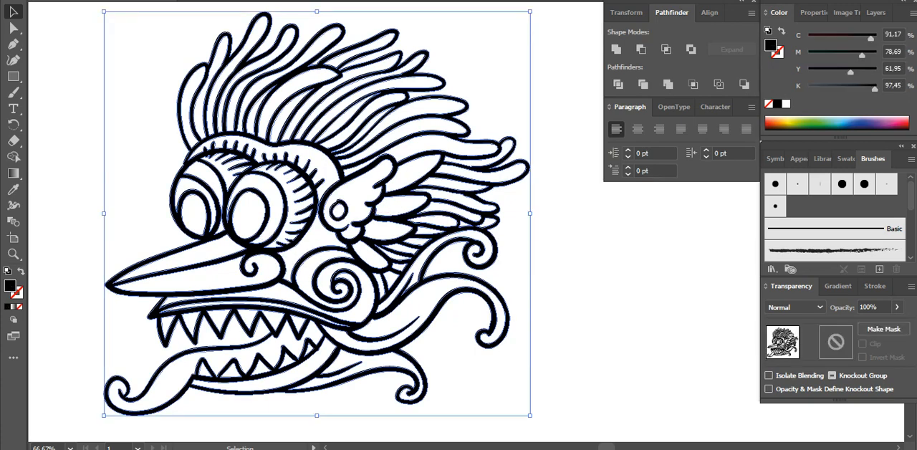
pyautogui.press('a')
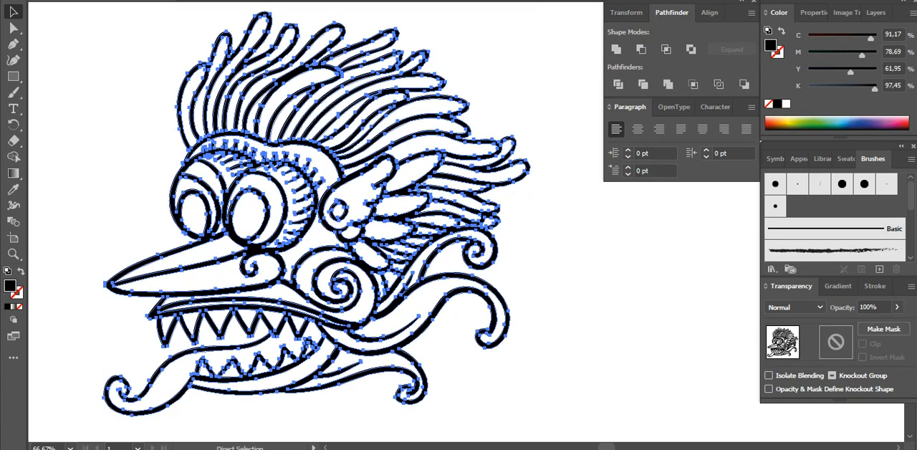
pyautogui.click(617, 84)
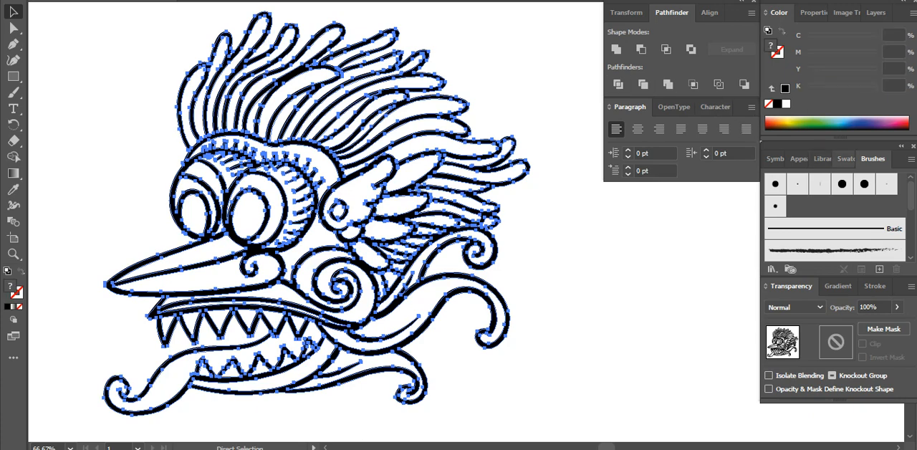
# Fill the divided copy with the white swatch and send it to the back, behind the black line art
pyautogui.click(845, 158)
pyautogui.click(787, 201)
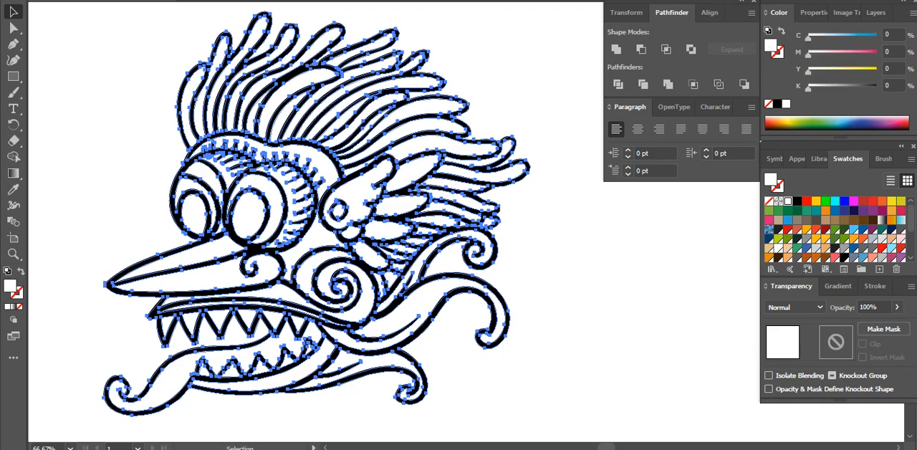
pyautogui.rightClick(440, 214)
pyautogui.moveTo(478, 380)
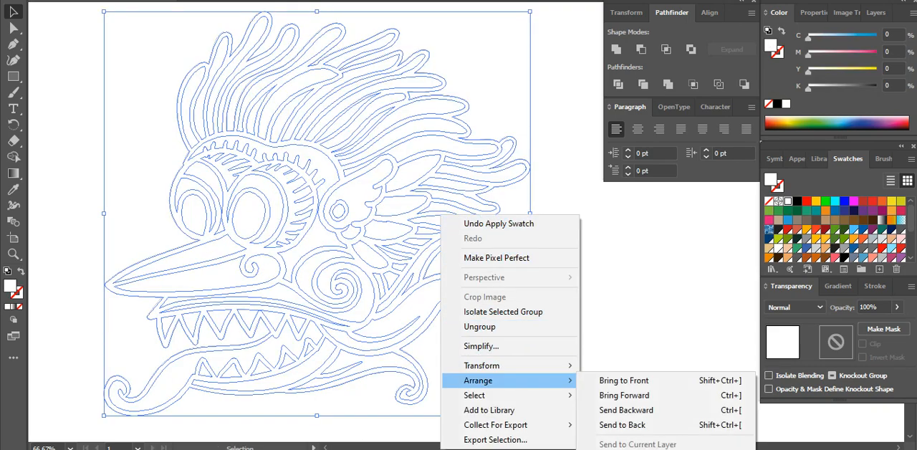
pyautogui.click(616, 424)
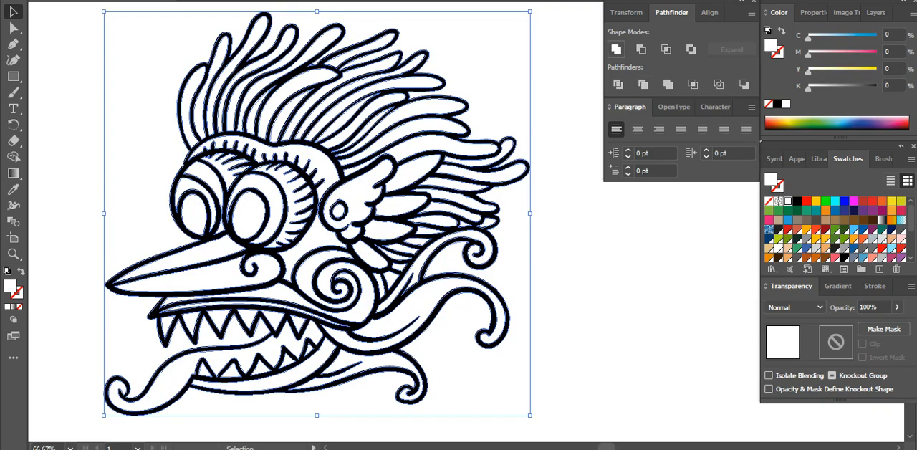
# Unite the white divided pieces into a single backing shape with the Pathfinder and deselect it
pyautogui.click(616, 49)
pyautogui.hotkey('ctrl', 'shift', 'a')
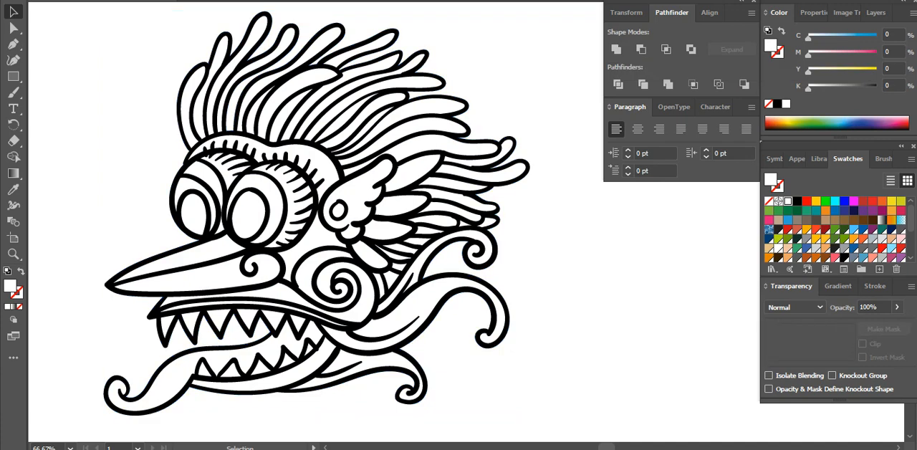
# Divide the line art together with the white backing shape using the Pathfinder, and ungroup the resulting pieces
pyautogui.moveTo(562, 252); pyautogui.dragTo(466, 185)
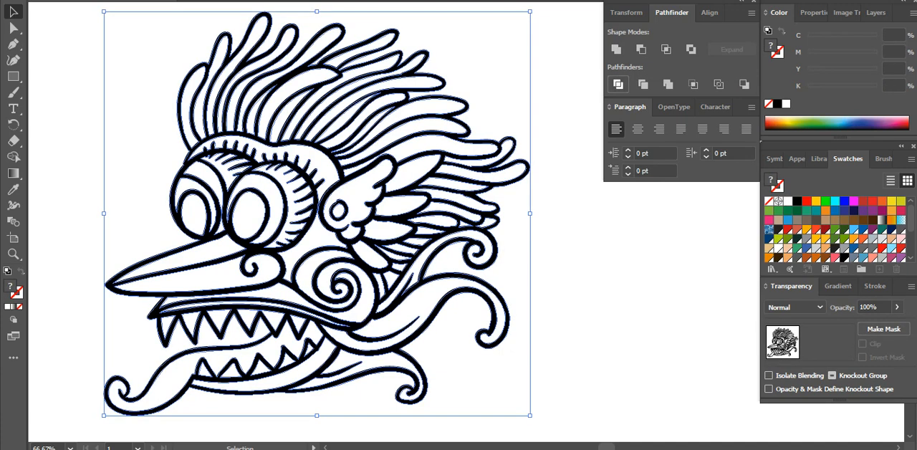
pyautogui.rightClick(432, 192)
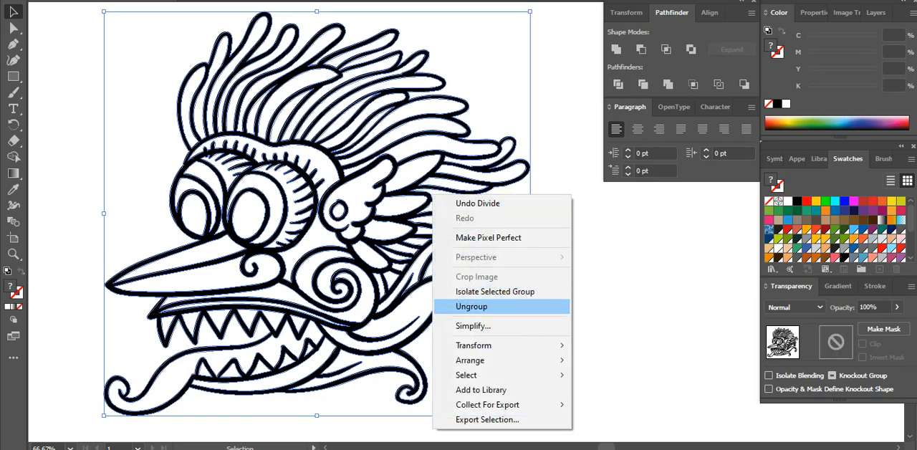
pyautogui.click(487, 307)
pyautogui.hotkey('ctrl', 'shift', 'a')
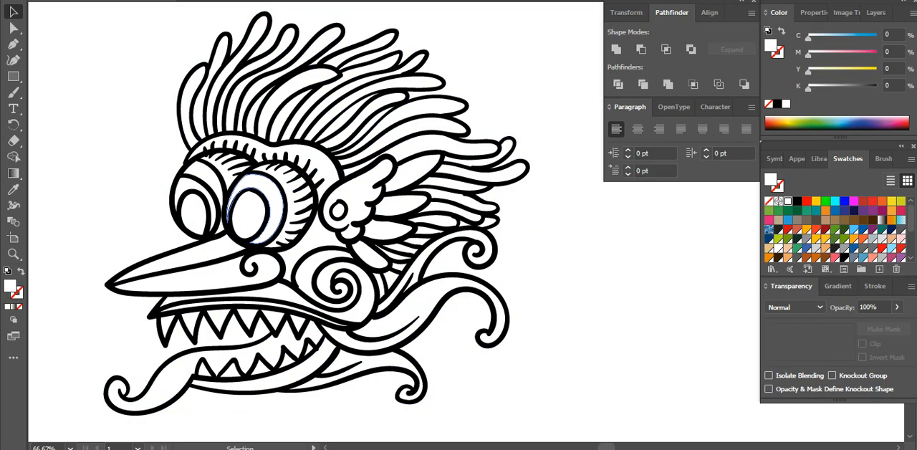
# Fill the outer rings of both eyes with the red swatch R=204 G=15 B=23
pyautogui.click(229, 211)
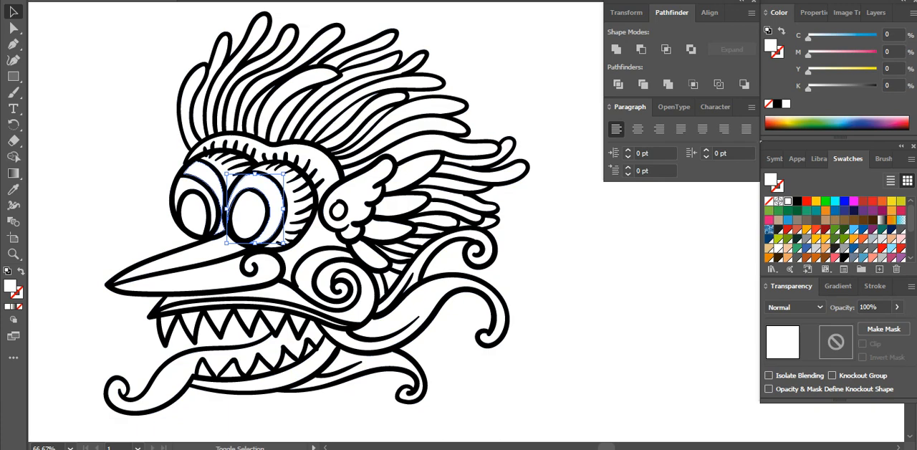
pyautogui.keyDown('shift'); pyautogui.click(185, 176); pyautogui.keyUp('shift')
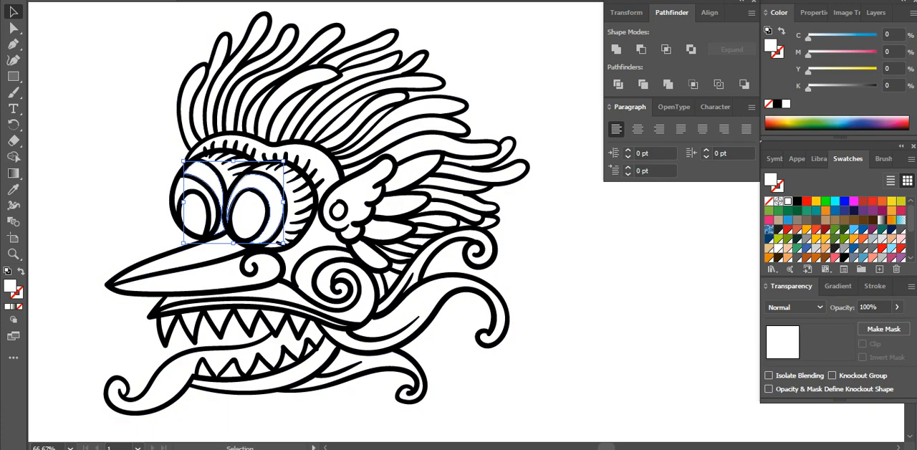
pyautogui.click(787, 229)
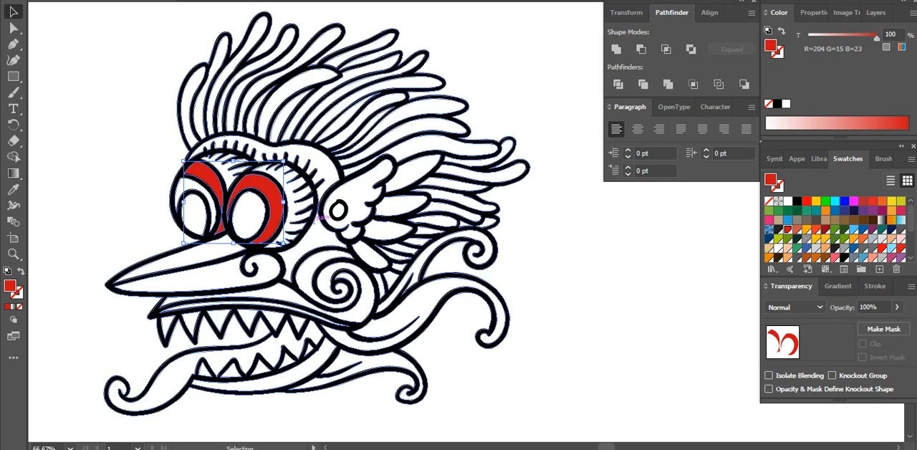
pyautogui.hotkey('ctrl', 'shift', 'a')
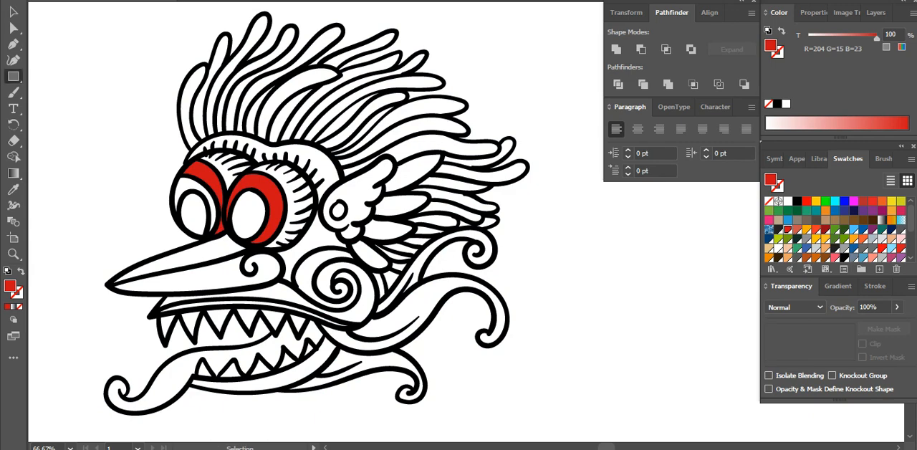
# Draw a small upright ellipse filled with black sampled from the line art, and place it as the pupil of the eye nearest the ear
pyautogui.moveTo(13, 76); pyautogui.dragTo(106, 118)
pyautogui.press('v')
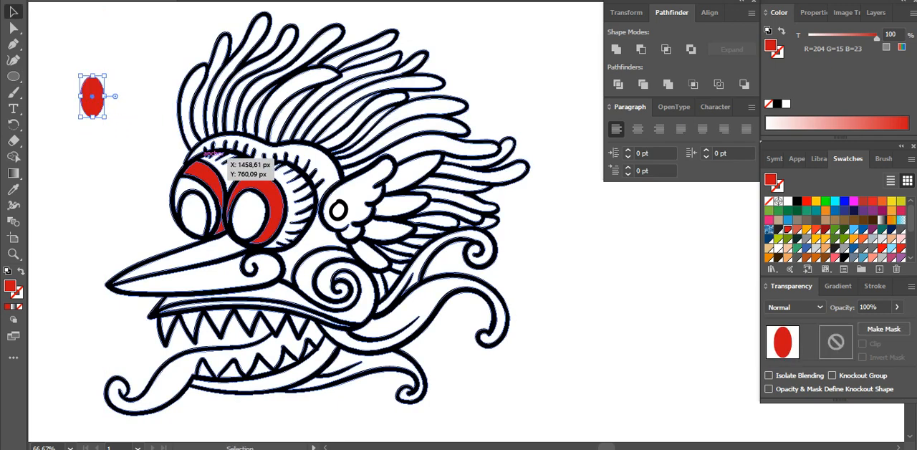
pyautogui.press('i')
pyautogui.click(209, 203)
pyautogui.press('v')
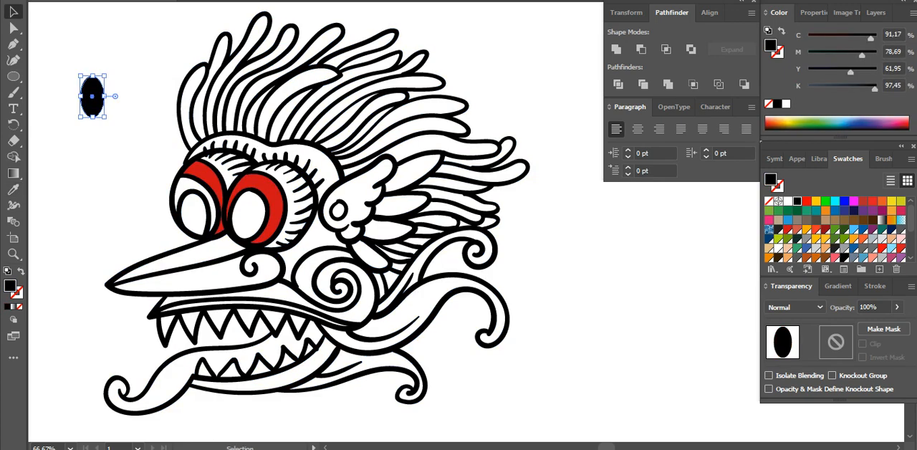
pyautogui.moveTo(91, 94); pyautogui.dragTo(247, 218)
pyautogui.hotkey('ctrl', 'shift', 'a')
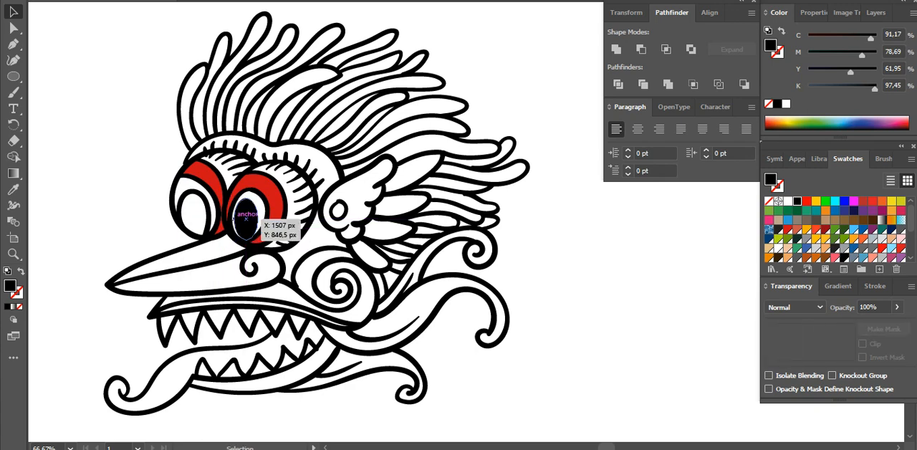
# Fill the innermost shape of the other eye with black sampled from the line art, making it the pupil
pyautogui.click(192, 211)
pyautogui.press('i')
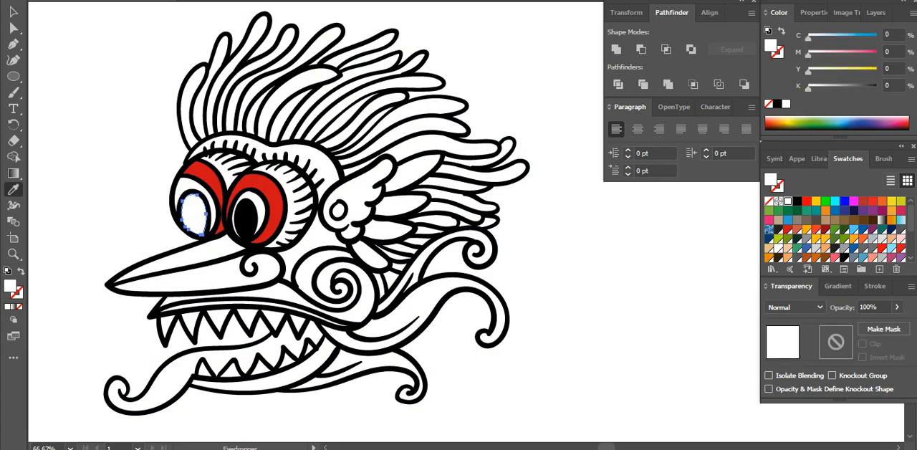
pyautogui.click(182, 203)
pyautogui.press('v')
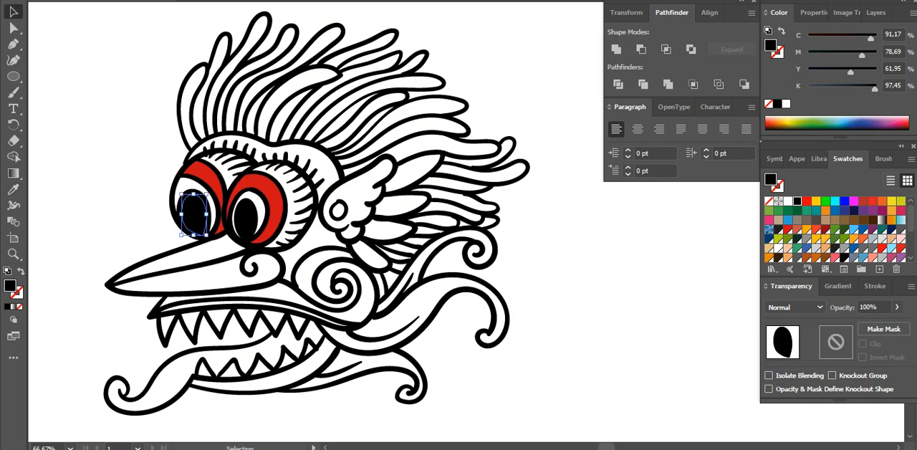
pyautogui.hotkey('ctrl', 'shift', 'a')
# Fill the white irises around both pupils with the orange swatch R=230 G=136 B=0
pyautogui.click(206, 192)
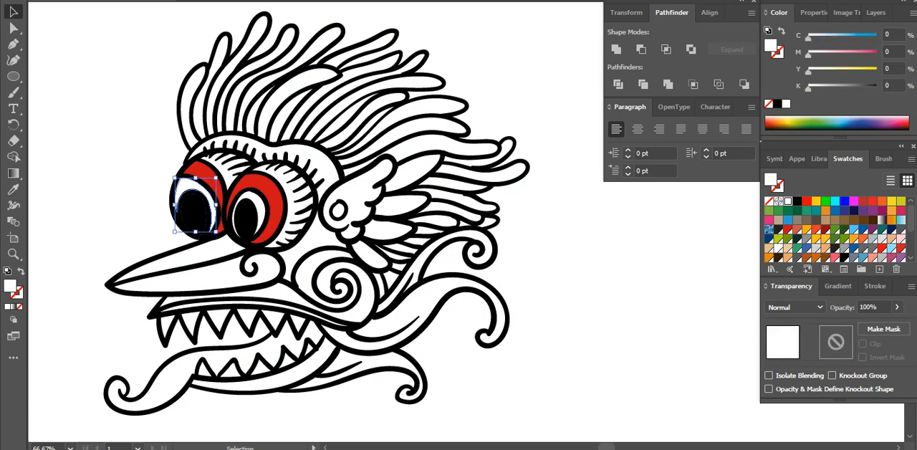
pyautogui.keyDown('shift'); pyautogui.click(244, 190); pyautogui.keyUp('shift')
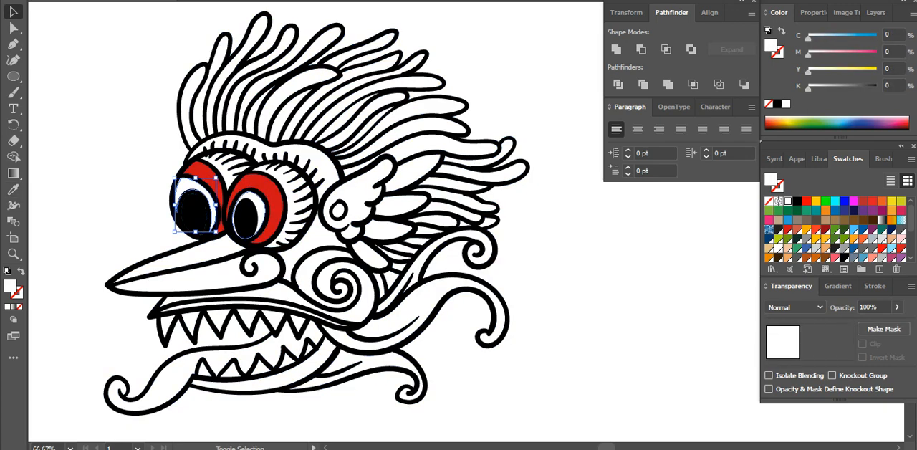
pyautogui.click(768, 257)
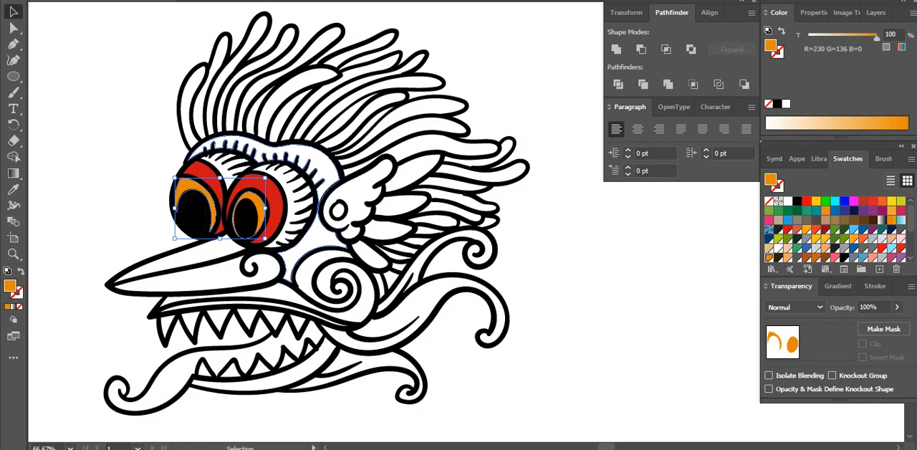
# Try filling the brow and face area behind the eyes with the dark red swatch R=148 G=10 B=23
pyautogui.click(324, 168)
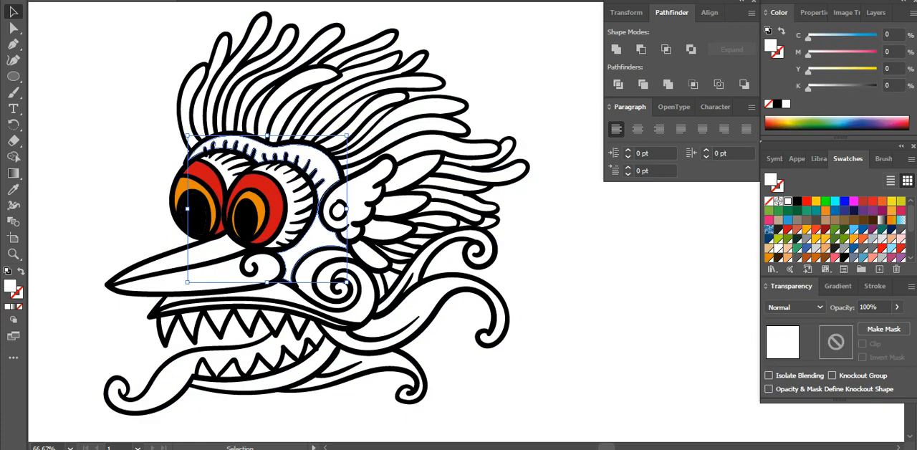
pyautogui.click(825, 230)
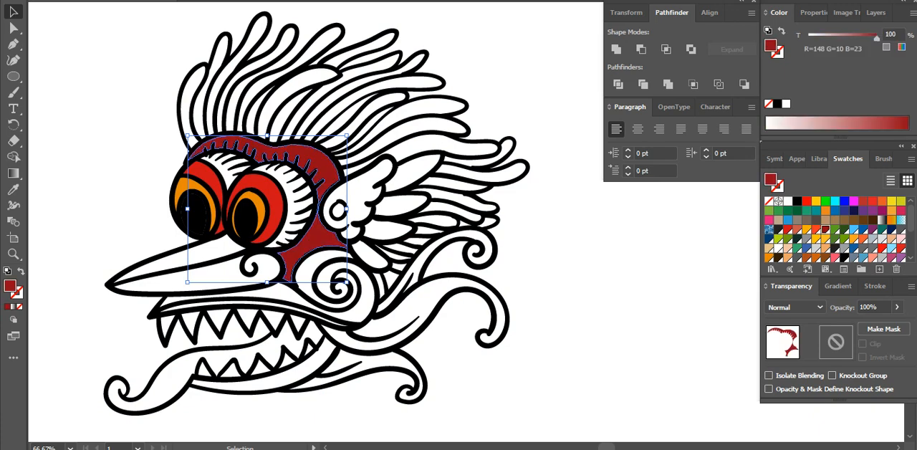
pyautogui.hotkey('ctrl', 'shift', 'a')
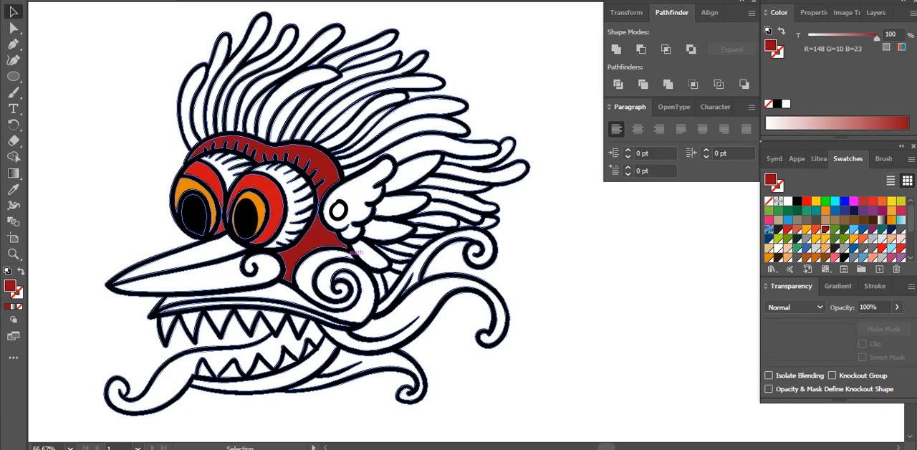
# Fill the brow and face area behind the eyes with the dark orange swatch R=201 G=96 B=16
pyautogui.click(320, 237)
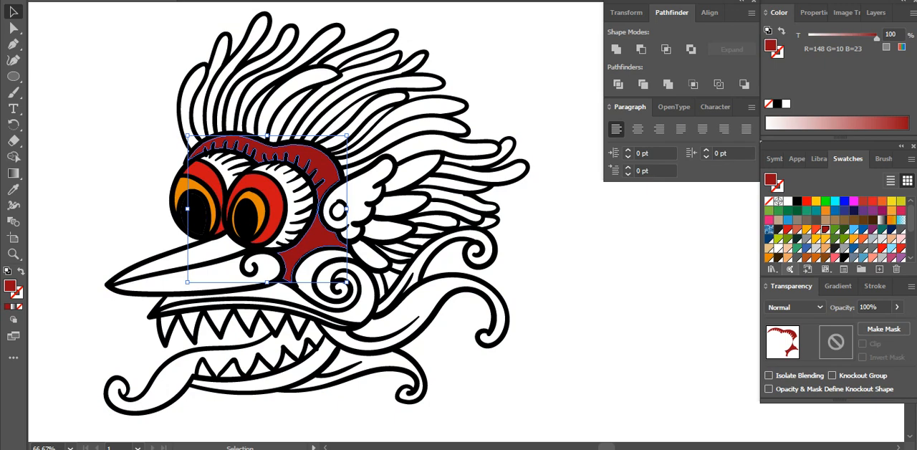
pyautogui.click(815, 257)
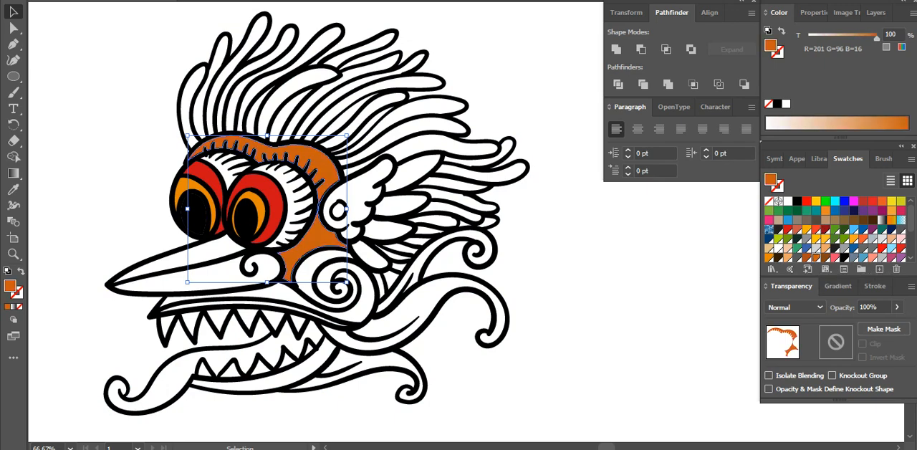
pyautogui.click(565, 247)
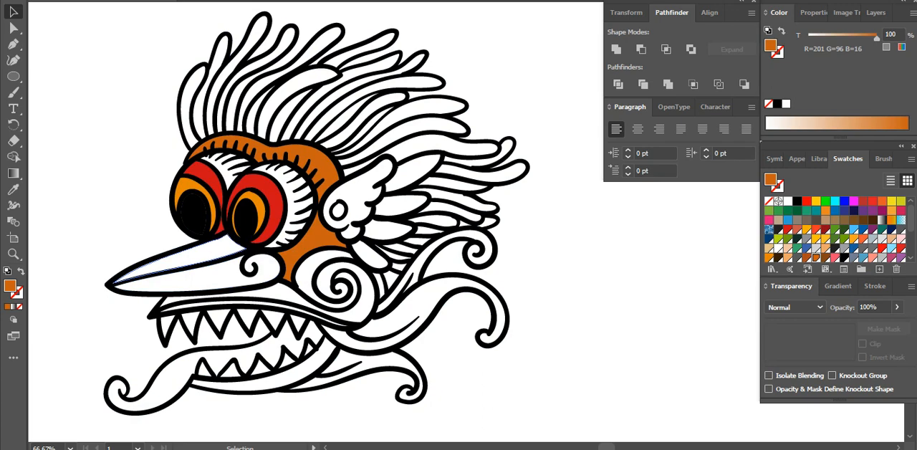
# Fill the beak's upper part with dark red R=148 G=10 B=23 and its lower part with orange-red R=238 G=56 B=36
pyautogui.click(197, 255)
pyautogui.click(825, 229)
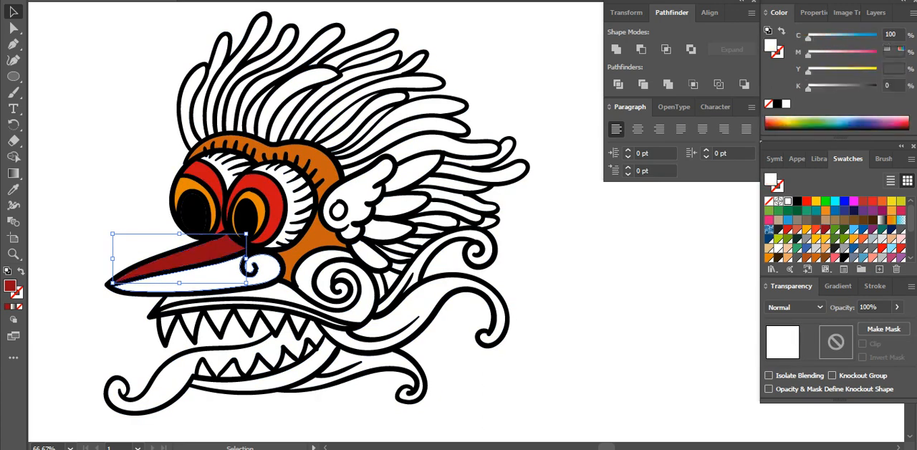
pyautogui.click(197, 279)
pyautogui.click(815, 229)
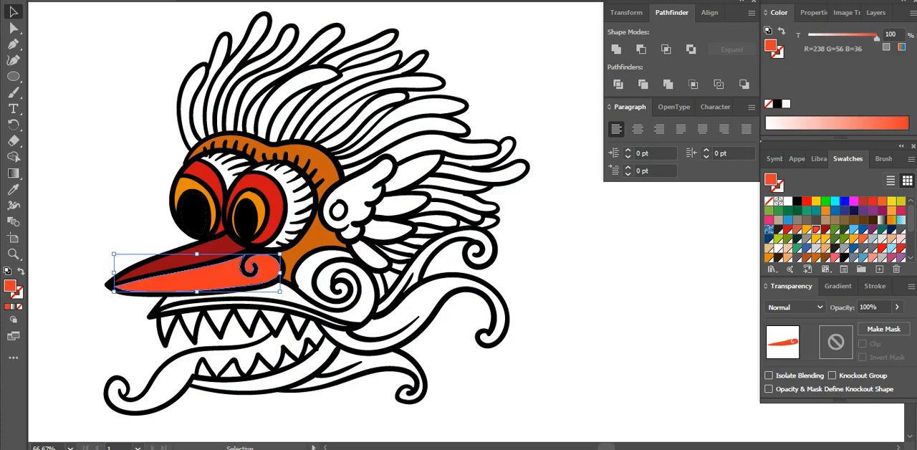
pyautogui.hotkey('ctrl', 'shift', 'a')
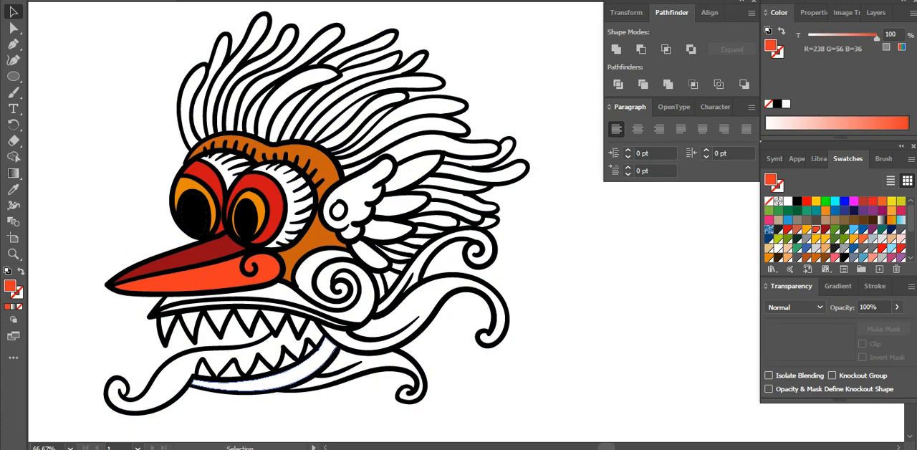
# Fill the long curled tongue with the green swatch R=82 G=131 B=43
pyautogui.click(214, 360)
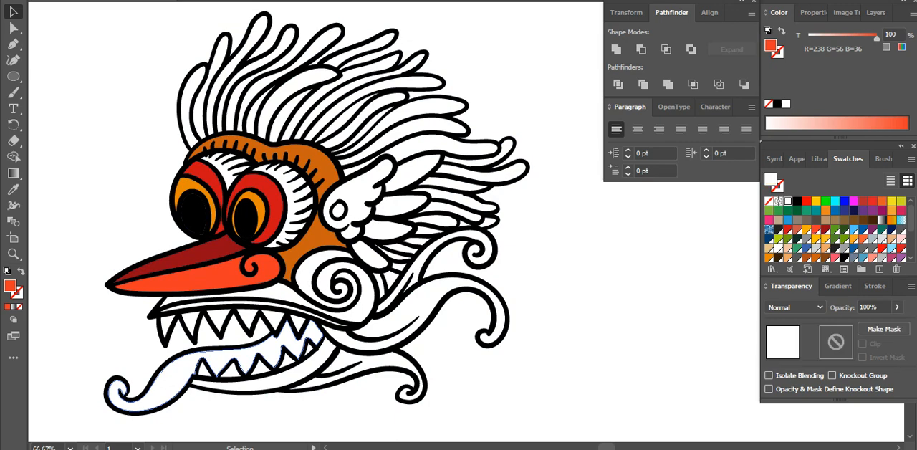
pyautogui.click(834, 239)
pyautogui.hotkey('ctrl', 'shift', 'a')
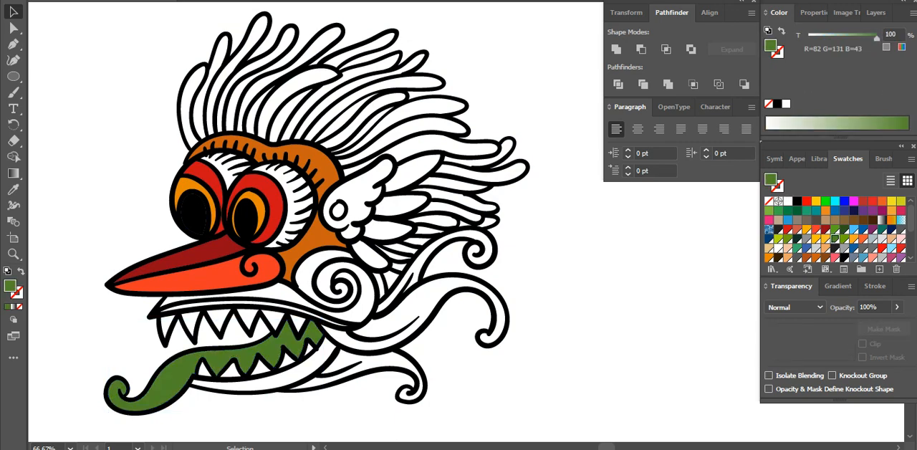
# Fill the upper jaw and its spiral end with the brown swatch C=35.96 M=60.48 Y=85.79 K=45.15
pyautogui.click(288, 295)
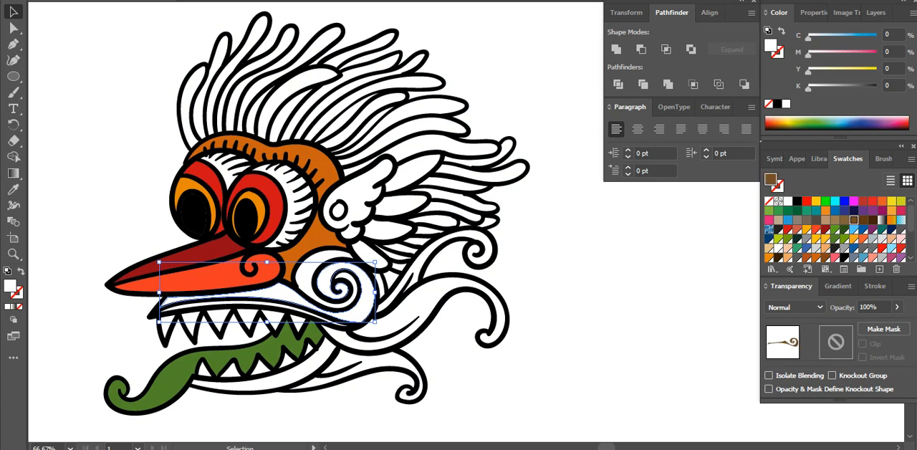
pyautogui.click(853, 220)
pyautogui.hotkey('ctrl', 'shift', 'a')
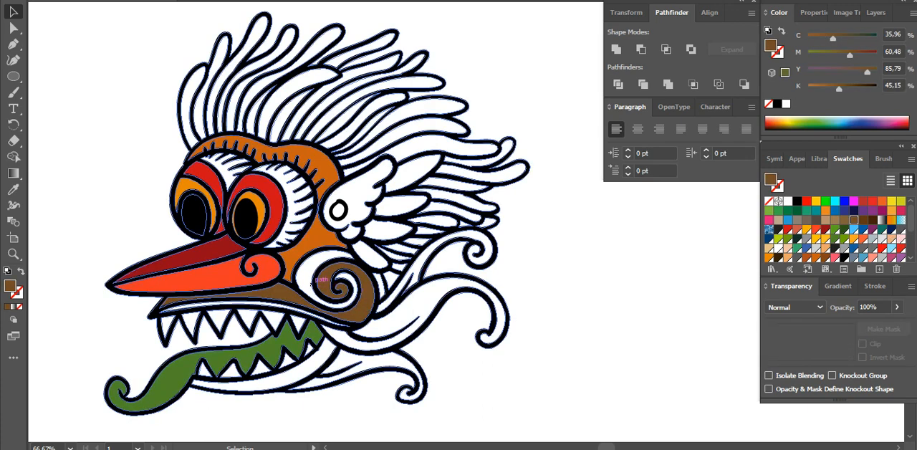
# Fill the remaining white spiral band on the cheek with the light brown swatch C=23.48 M=41.36 Y=56.02 K=12.36
pyautogui.click(308, 278)
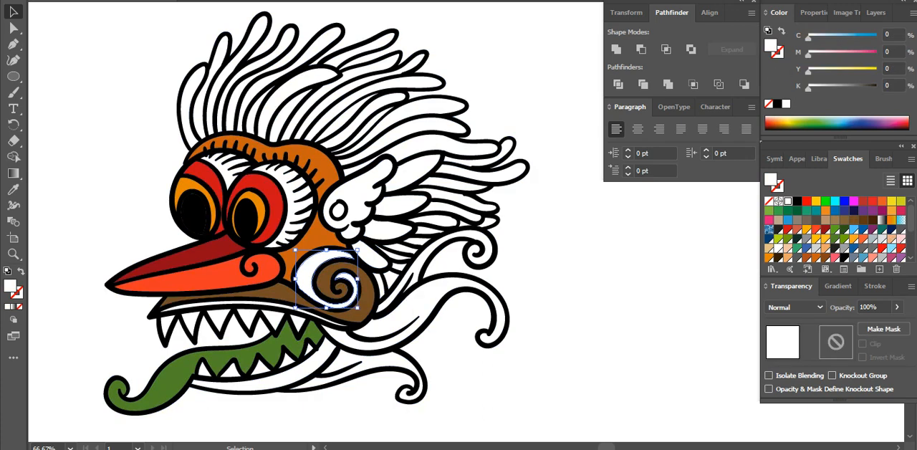
pyautogui.click(825, 220)
pyautogui.hotkey('ctrl', 'shift', 'a')
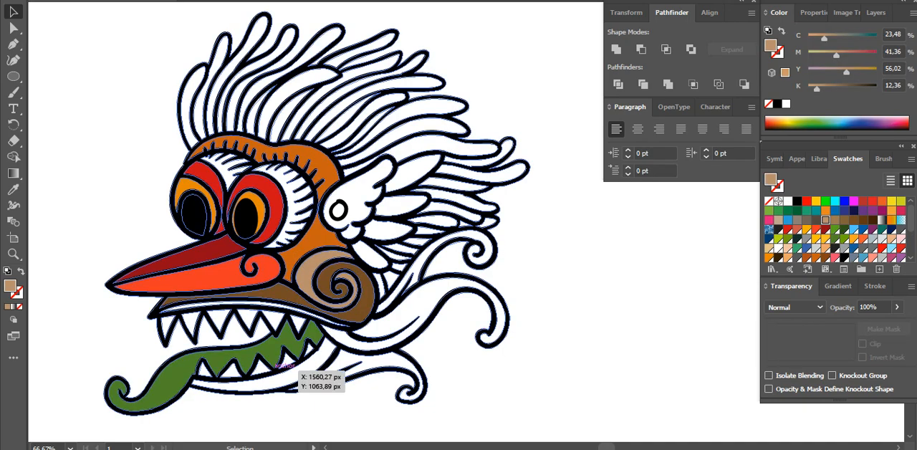
# Fill the lower jaw with dark brown C=39.12 M=68.34 Y=94.33 K=57.11 and the lowest curled feather with dark orange R=201 G=96 B=16
pyautogui.click(304, 370)
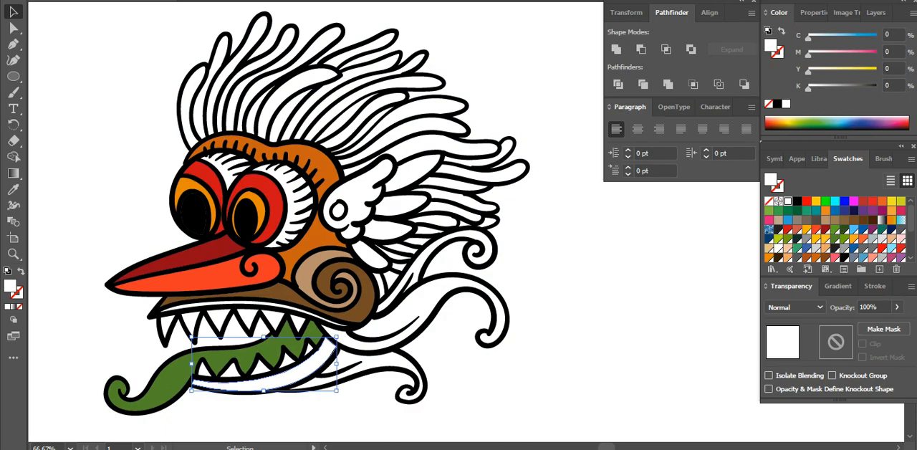
pyautogui.click(863, 220)
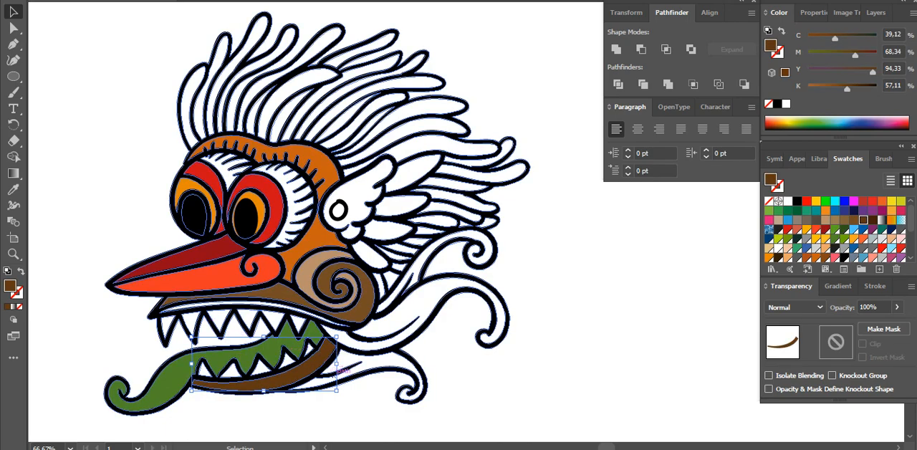
pyautogui.click(385, 367)
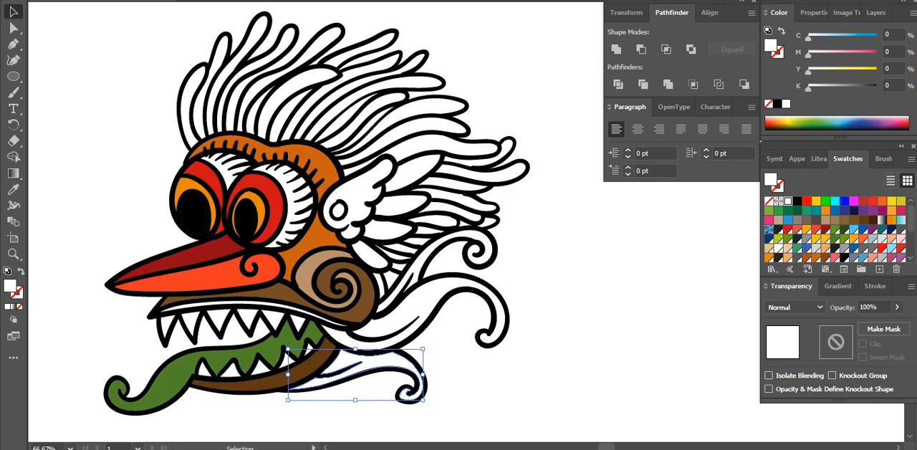
pyautogui.click(816, 256)
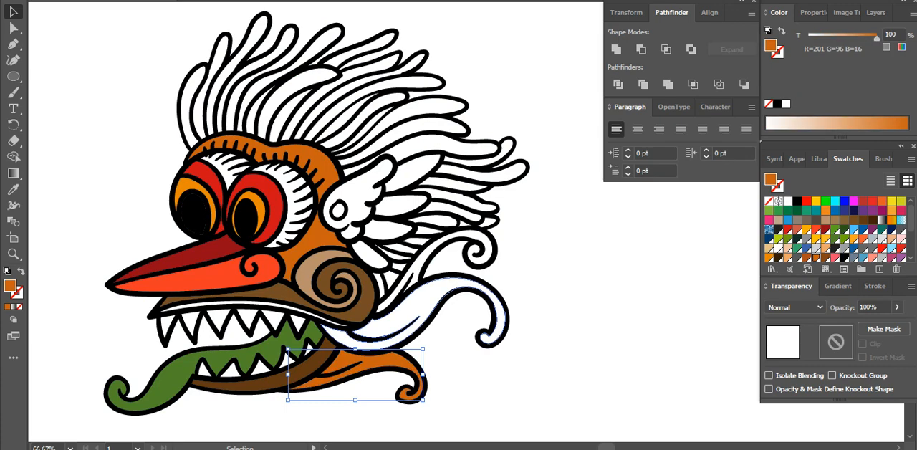
# Fill the middle curled feather with brown R=133 G=68 B=23 and the upper curled feather with R=173 G=75 B=28
pyautogui.click(421, 304)
pyautogui.click(825, 258)
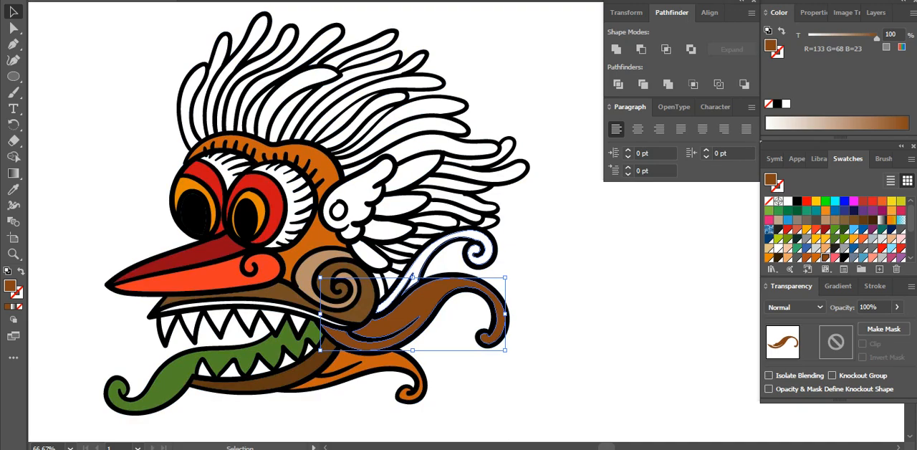
pyautogui.click(412, 276)
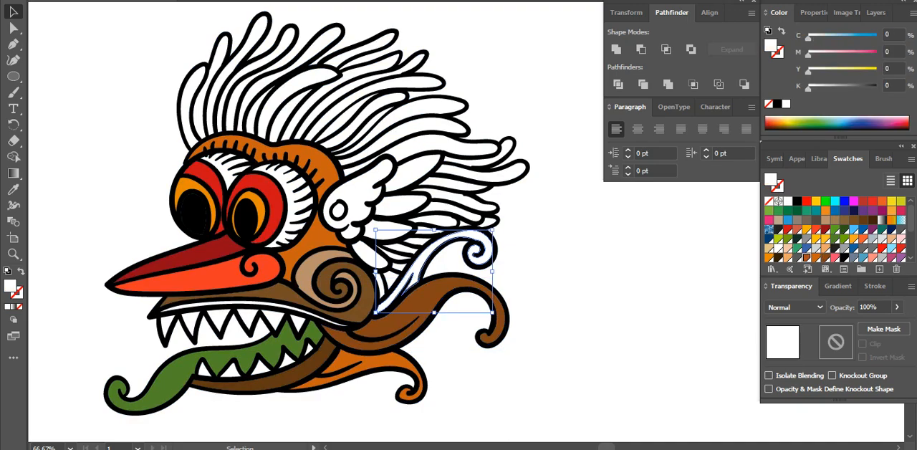
pyautogui.click(807, 257)
pyautogui.hotkey('ctrl', 'shift', 'a')
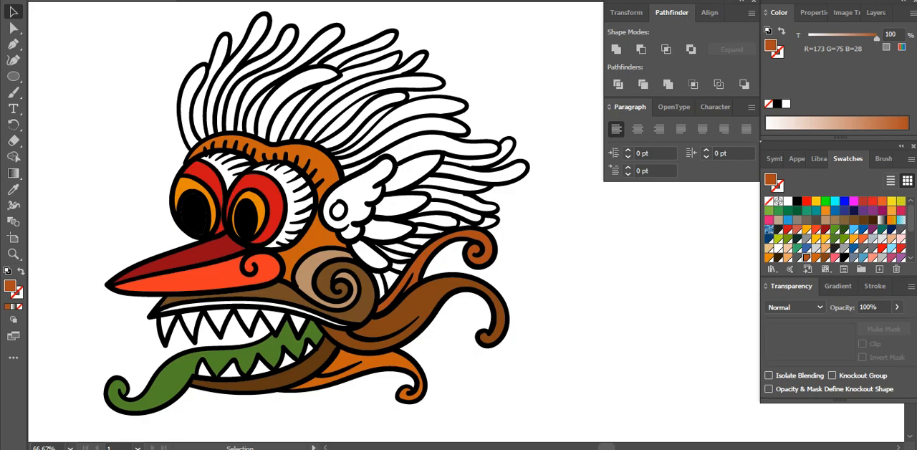
# Fill the white teeth in both jaws with the light grey swatch Grey 300
pyautogui.hotkey('ctrl', 'space')
pyautogui.moveTo(425, 401); pyautogui.dragTo(146, 240)
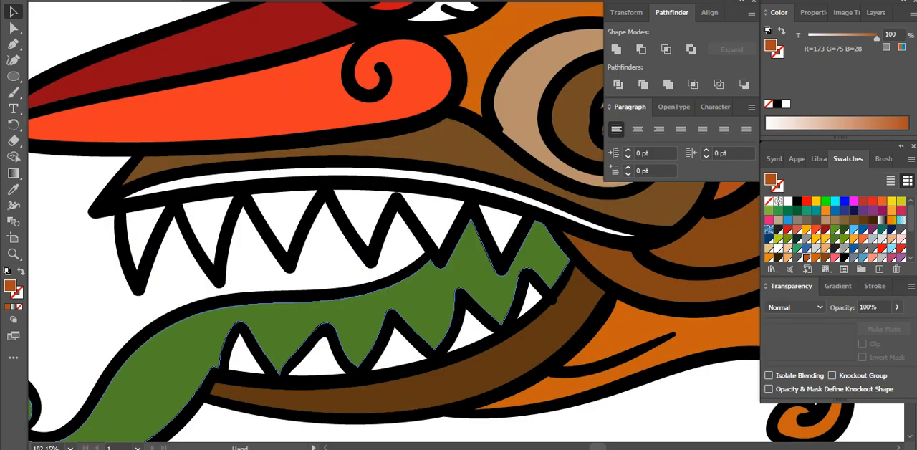
pyautogui.click(254, 326)
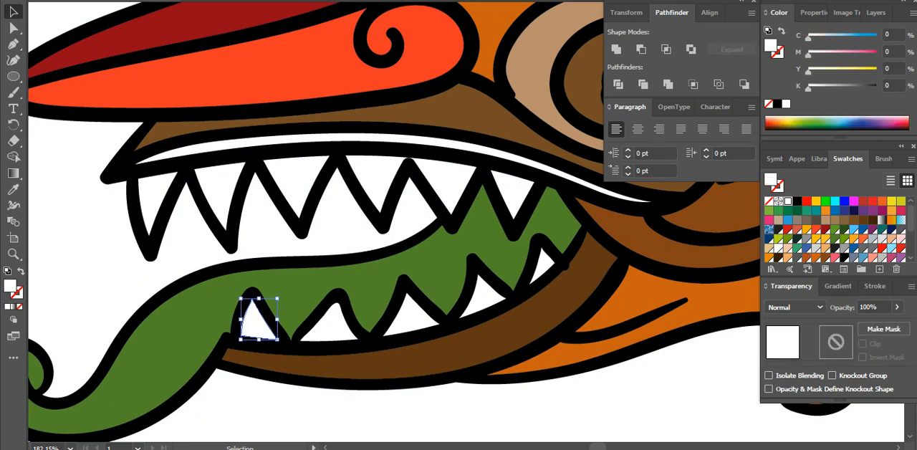
pyautogui.keyDown('shift'); pyautogui.click(154, 207); pyautogui.keyUp('shift')
pyautogui.keyDown('shift'); pyautogui.click(223, 190); pyautogui.keyUp('shift')
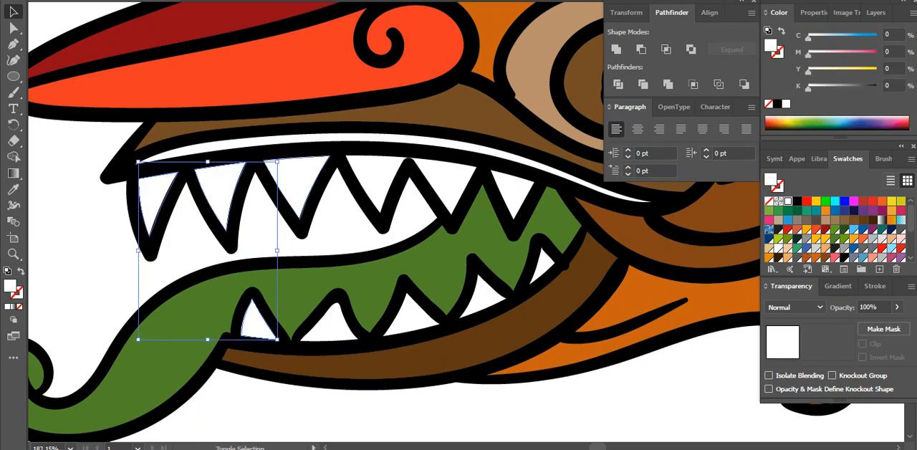
pyautogui.keyDown('shift'); pyautogui.click(297, 183); pyautogui.keyUp('shift')
pyautogui.keyDown('shift'); pyautogui.click(379, 182); pyautogui.keyUp('shift')
pyautogui.keyDown('shift'); pyautogui.click(442, 184); pyautogui.keyUp('shift')
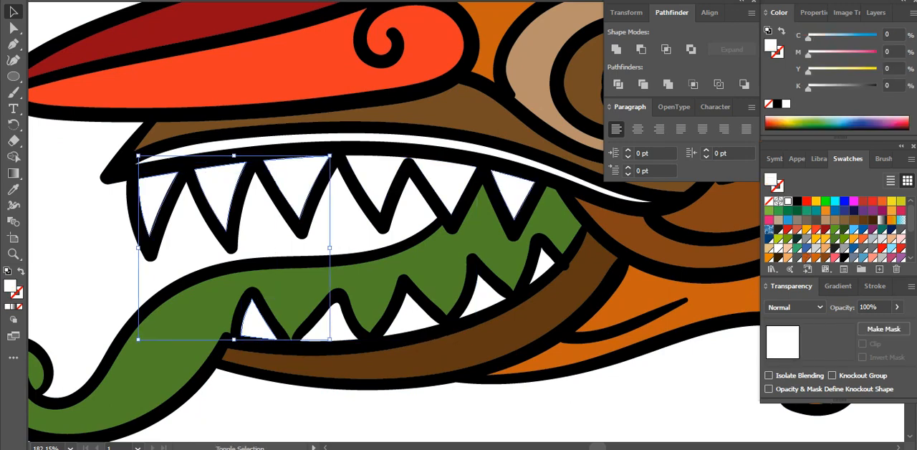
pyautogui.keyDown('shift'); pyautogui.click(513, 191); pyautogui.keyUp('shift')
pyautogui.keyDown('shift'); pyautogui.click(543, 267); pyautogui.keyUp('shift')
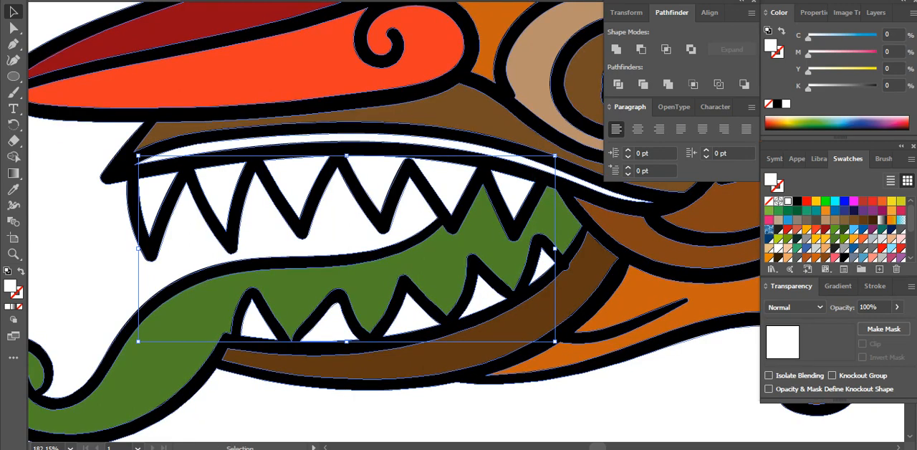
pyautogui.click(881, 238)
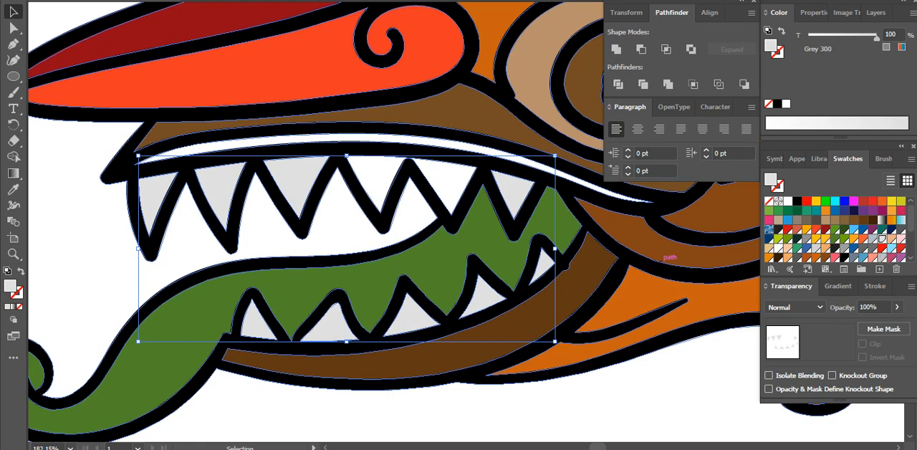
# Add the two remaining white upper teeth to the tooth selection and fill them with Grey 300 as well
pyautogui.keyDown('shift'); pyautogui.click(447, 186); pyautogui.keyUp('shift')
pyautogui.keyDown('shift'); pyautogui.click(375, 184); pyautogui.keyUp('shift')
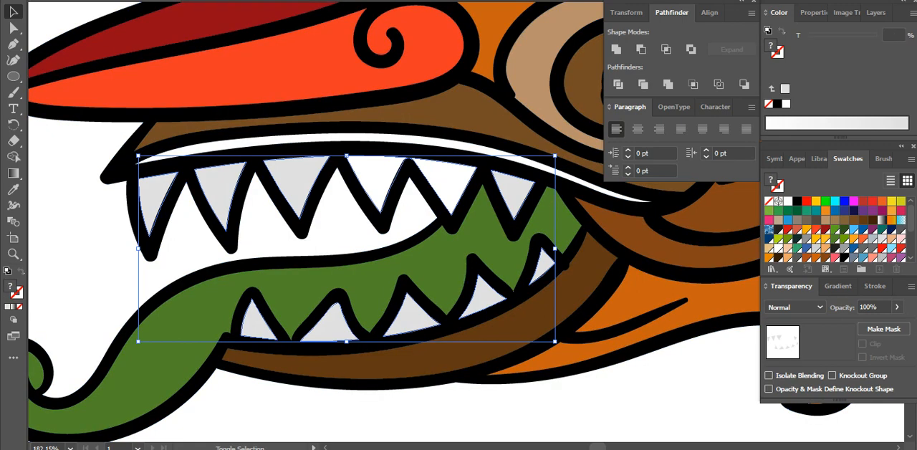
pyautogui.click(881, 238)
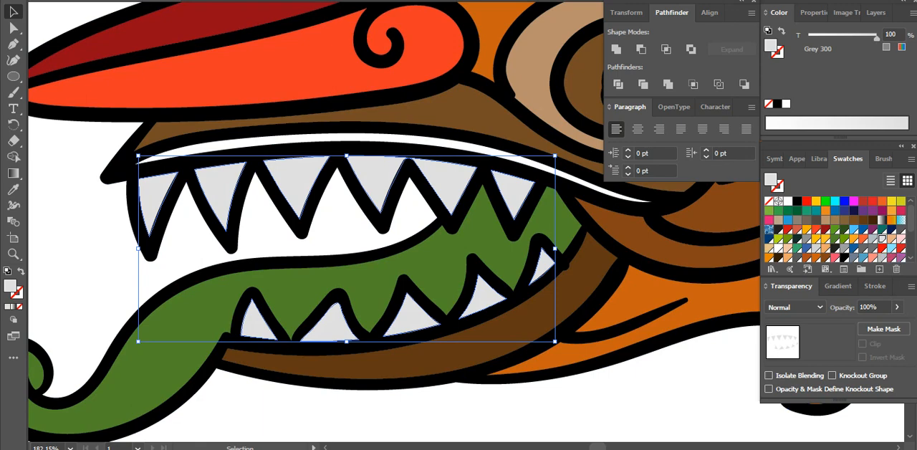
# Fill a copy of the teeth in front with grey K=70 and slice the upper teeth lengthwise with the Eraser
pyautogui.click(873, 248)
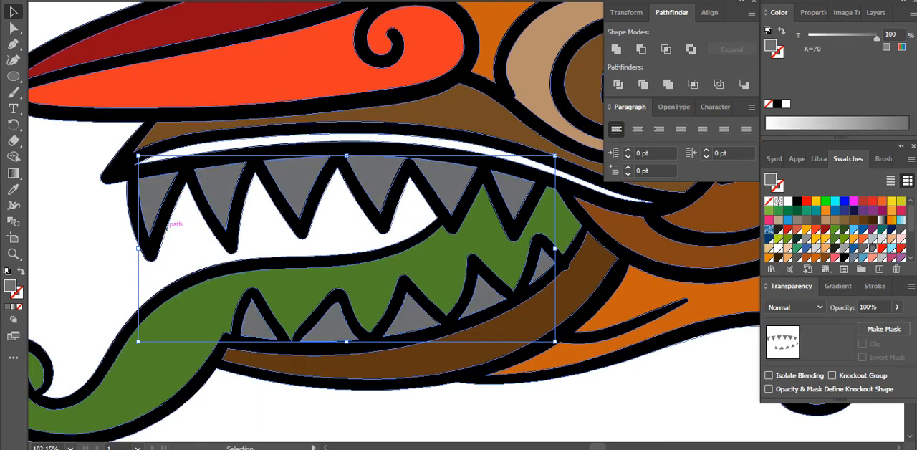
pyautogui.click(12, 141)
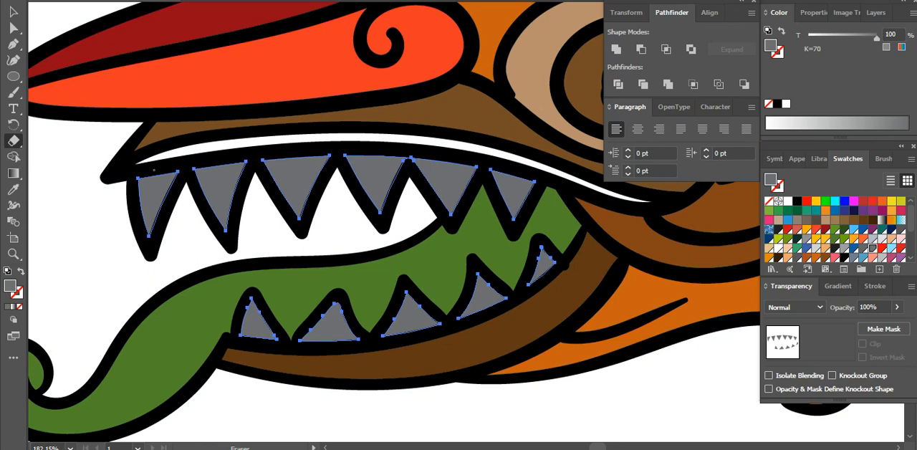
pyautogui.moveTo(148, 213); pyautogui.dragTo(150, 251)
pyautogui.moveTo(217, 161); pyautogui.dragTo(229, 239)
pyautogui.moveTo(294, 153); pyautogui.dragTo(304, 231)
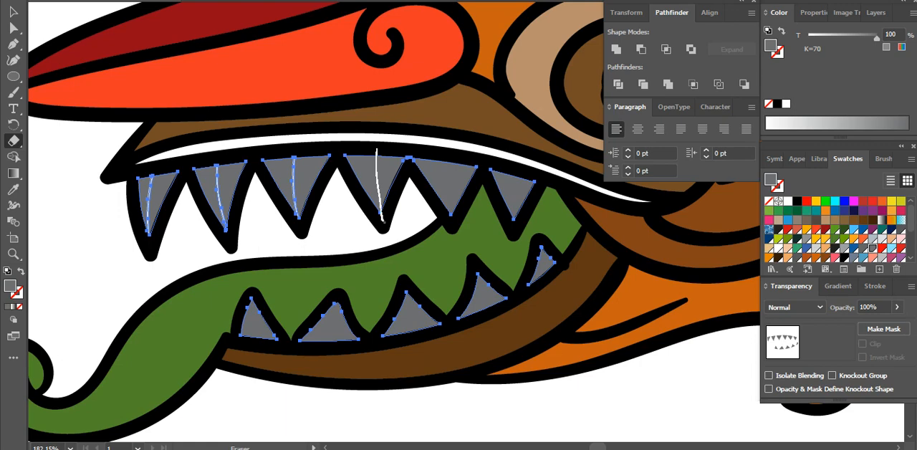
pyautogui.moveTo(382, 222); pyautogui.dragTo(383, 224)
pyautogui.moveTo(452, 158); pyautogui.dragTo(454, 226)
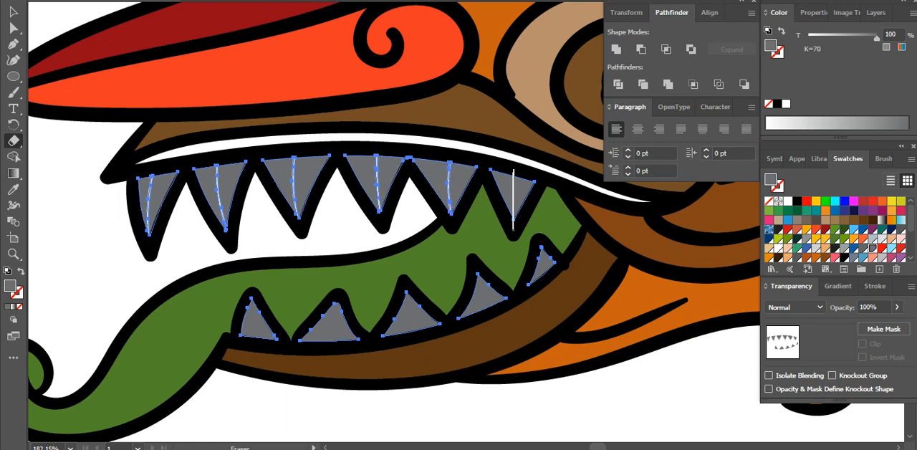
# Slice the rearmost upper tooth and all the lower teeth lengthwise with the Eraser, then deselect them
pyautogui.moveTo(513, 230)
pyautogui.mouseDown()
pyautogui.moveTo(541, 246)
pyautogui.moveTo(544, 291)
pyautogui.mouseUp()
pyautogui.moveTo(482, 290); pyautogui.dragTo(486, 322)
pyautogui.moveTo(405, 286); pyautogui.dragTo(413, 343)
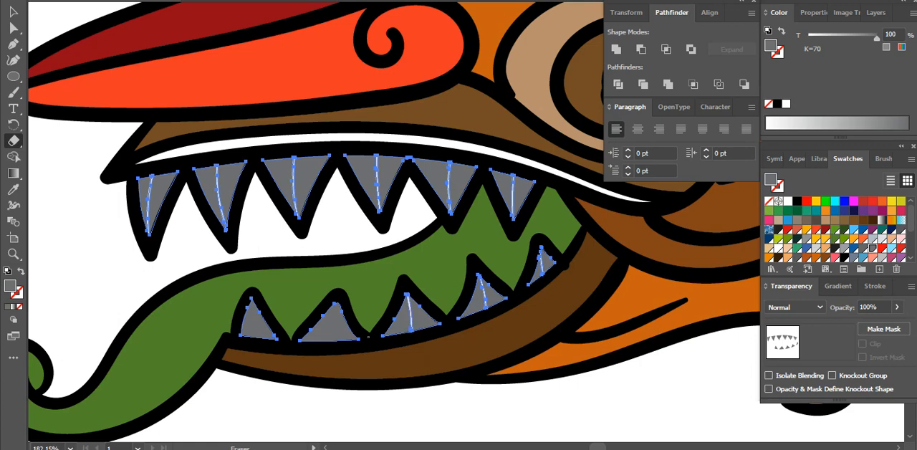
pyautogui.moveTo(338, 292); pyautogui.dragTo(328, 352)
pyautogui.moveTo(252, 288); pyautogui.dragTo(260, 348)
pyautogui.press('v')
pyautogui.click(326, 412)
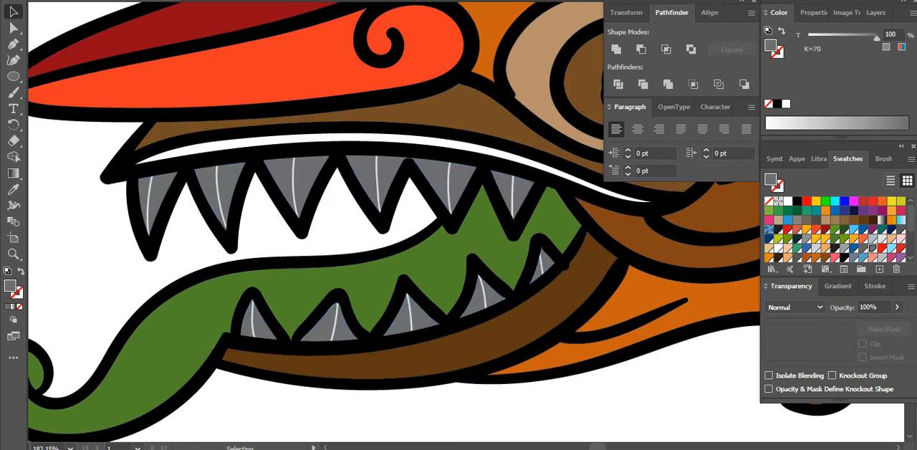
# Delete the left dark grey half of each upper tooth to expose the light grey copy beneath
pyautogui.click(142, 189)
pyautogui.press('Delete')
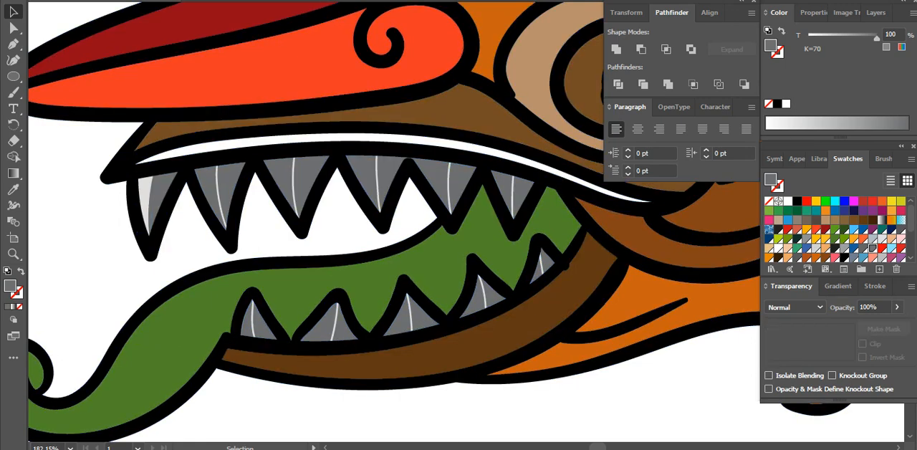
pyautogui.click(209, 181)
pyautogui.press('Delete')
pyautogui.click(282, 174)
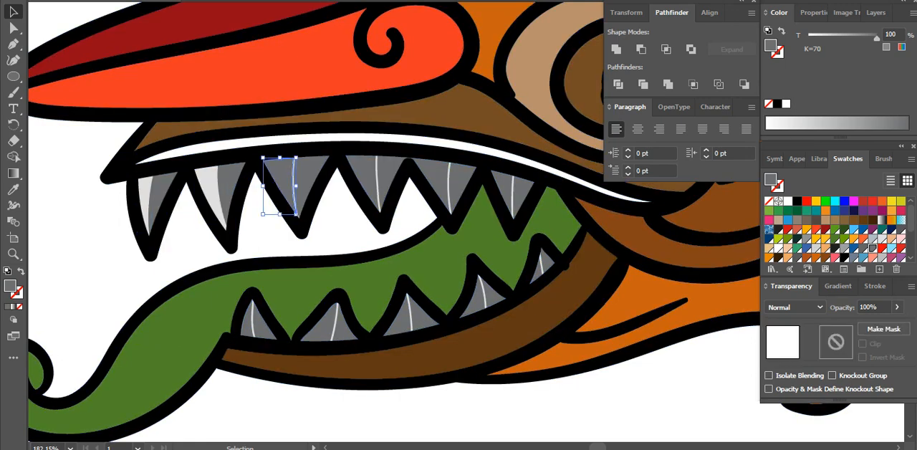
pyautogui.press('Delete')
pyautogui.click(363, 174)
pyautogui.press('Delete')
pyautogui.click(436, 176)
pyautogui.press('Delete')
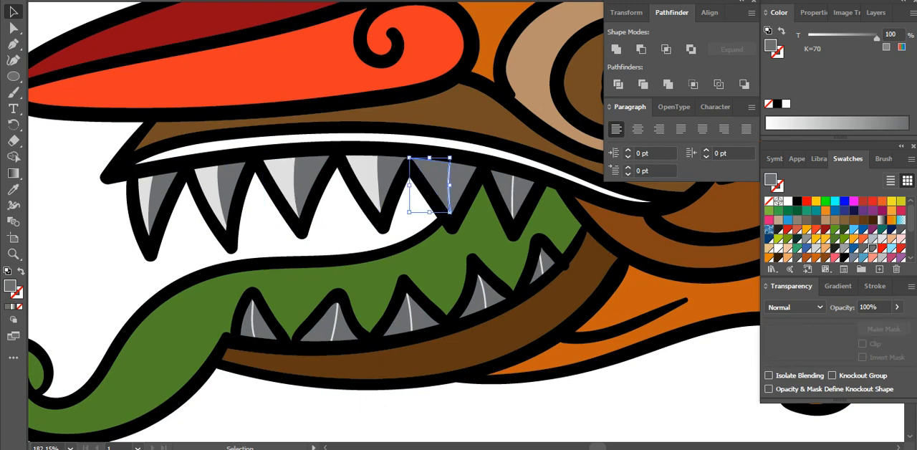
pyautogui.click(503, 184)
pyautogui.press('Delete')
# Delete the left dark grey half of each lower tooth
pyautogui.click(542, 271)
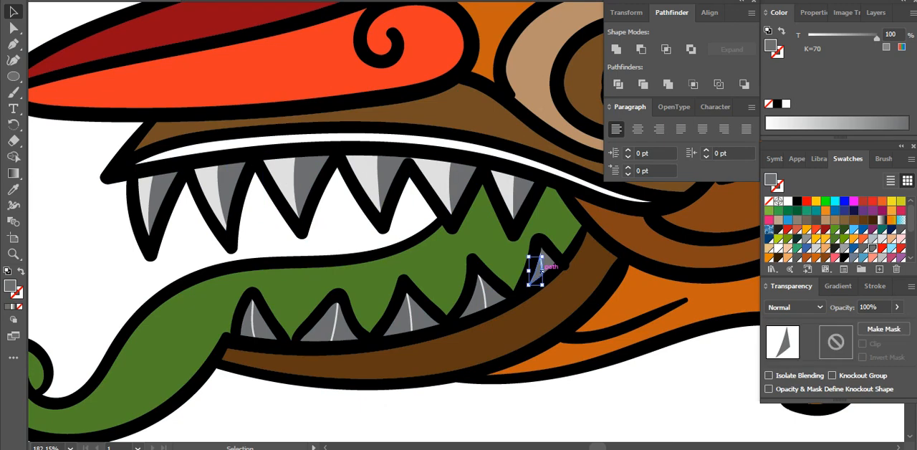
pyautogui.press('Delete')
pyautogui.click(464, 304)
pyautogui.press('Delete')
pyautogui.click(398, 315)
pyautogui.press('Delete')
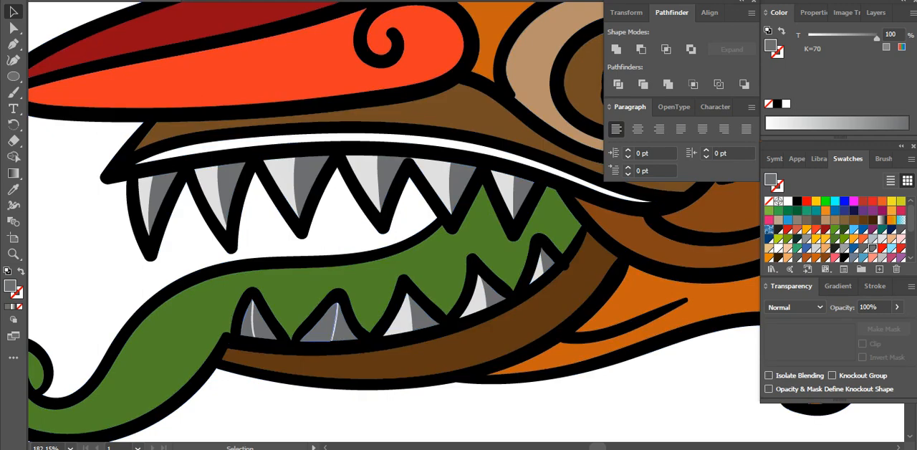
pyautogui.click(320, 328)
pyautogui.press('Delete')
pyautogui.click(247, 323)
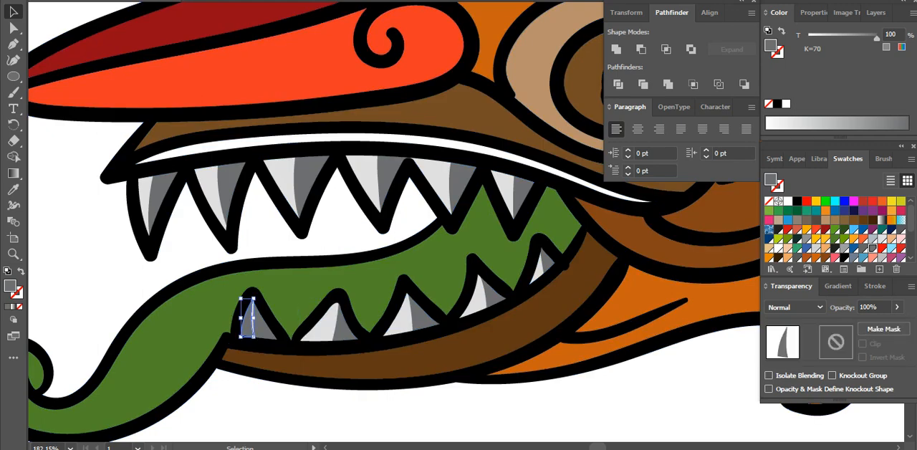
pyautogui.press('Delete')
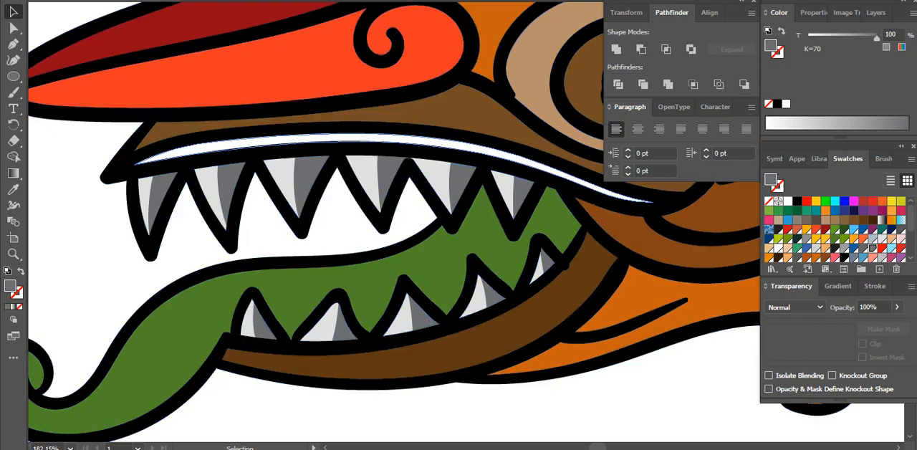
# Fill the thin white strip above the upper teeth with the orange R=201 G=96 B=16 sampled from the lowest curled feather
pyautogui.click(254, 136)
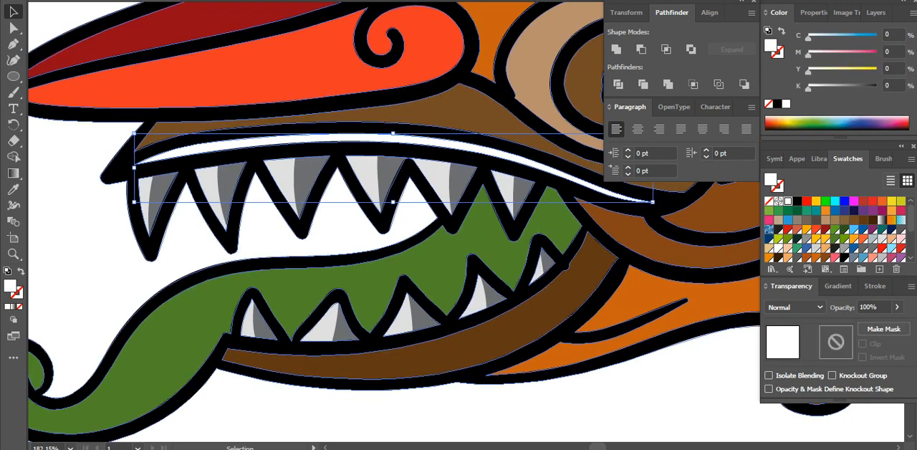
pyautogui.press('i')
pyautogui.click(644, 292)
pyautogui.press('v')
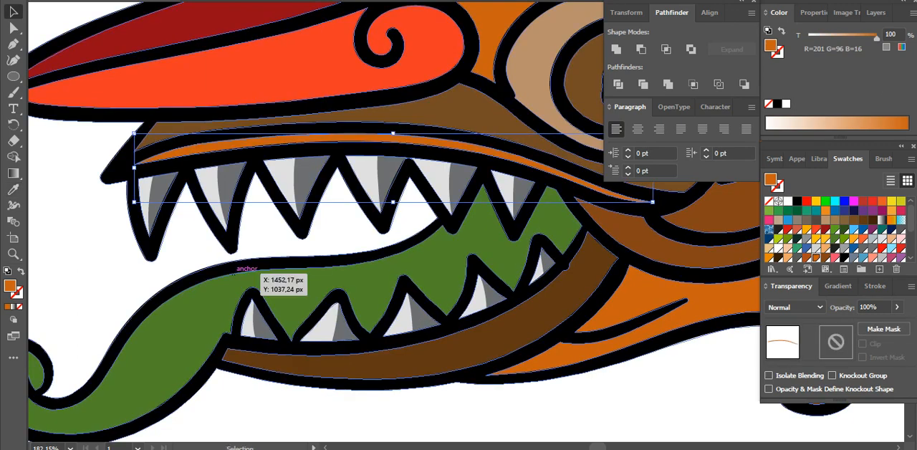
# Fill a copy of the tongue placed in front with the dark green swatch R=46 G=83 B=28
pyautogui.click(249, 274)
pyautogui.press('a')
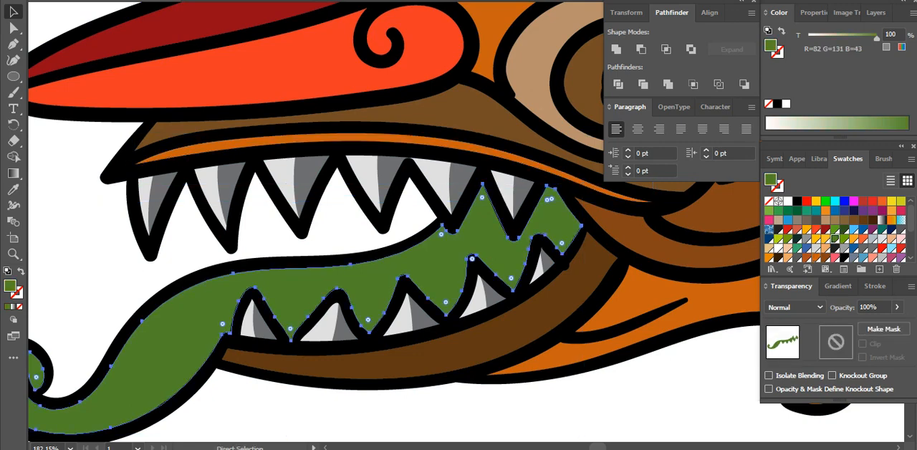
pyautogui.click(845, 229)
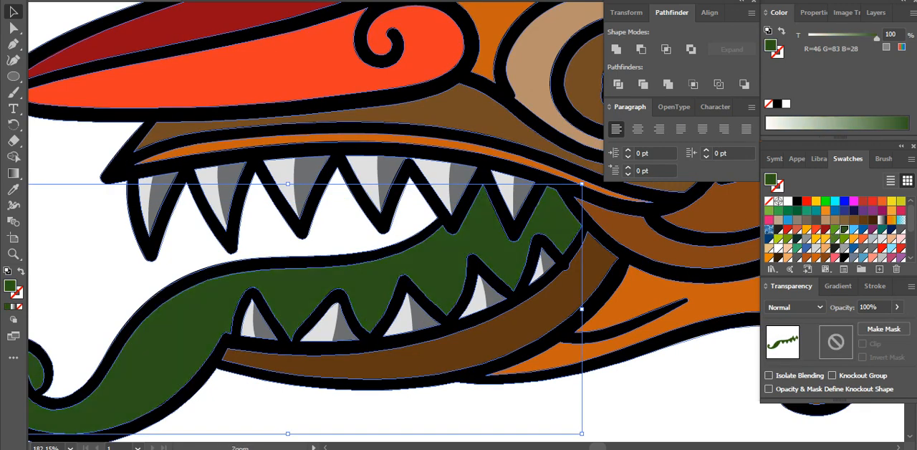
# Slice the dark green tongue copy along its length to the curled tip with the Eraser and delete its upper part
pyautogui.keyDown('ctrl'); pyautogui.keyDown('alt'); pyautogui.click(385, 327); pyautogui.keyUp('alt'); pyautogui.keyUp('ctrl')
pyautogui.moveTo(385, 327); pyautogui.dragTo(282, 387)
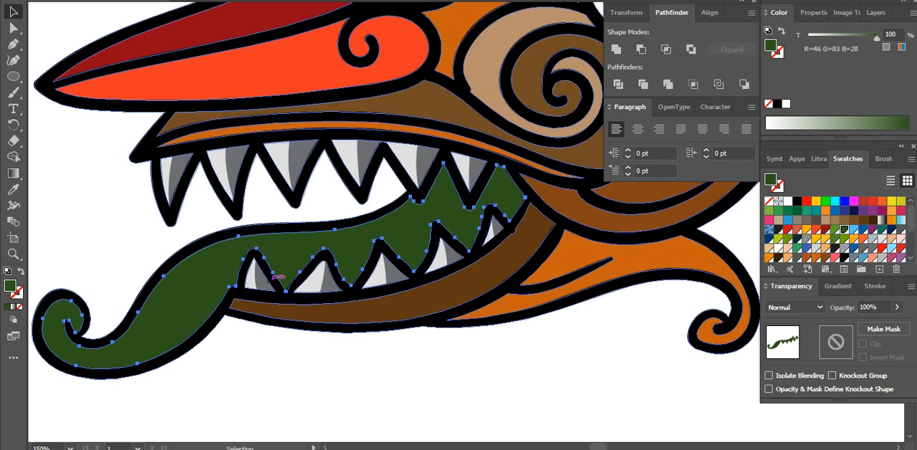
pyautogui.click(14, 140)
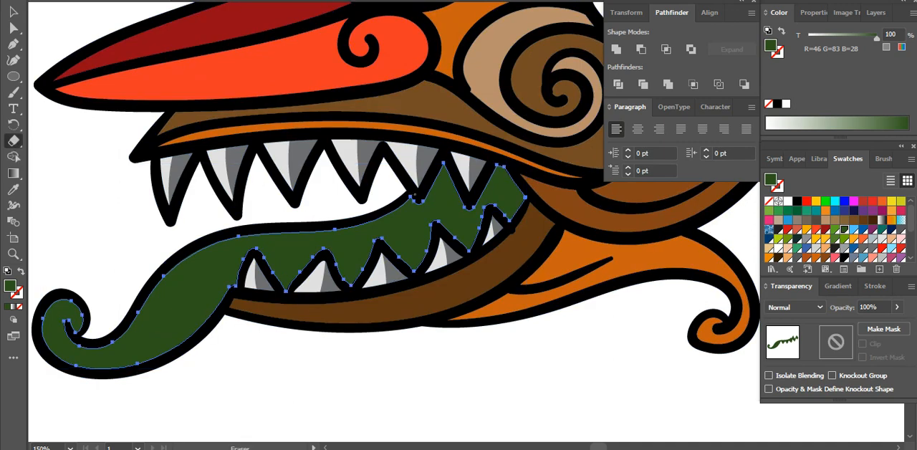
pyautogui.moveTo(415, 197)
pyautogui.mouseDown()
pyautogui.moveTo(399, 220)
pyautogui.moveTo(373, 233)
pyautogui.moveTo(247, 247)
pyautogui.moveTo(212, 263)
pyautogui.moveTo(121, 350)
pyautogui.moveTo(93, 361)
pyautogui.moveTo(64, 355)
pyautogui.moveTo(45, 331)
pyautogui.moveTo(46, 299)
pyautogui.moveTo(61, 291)
pyautogui.mouseUp()
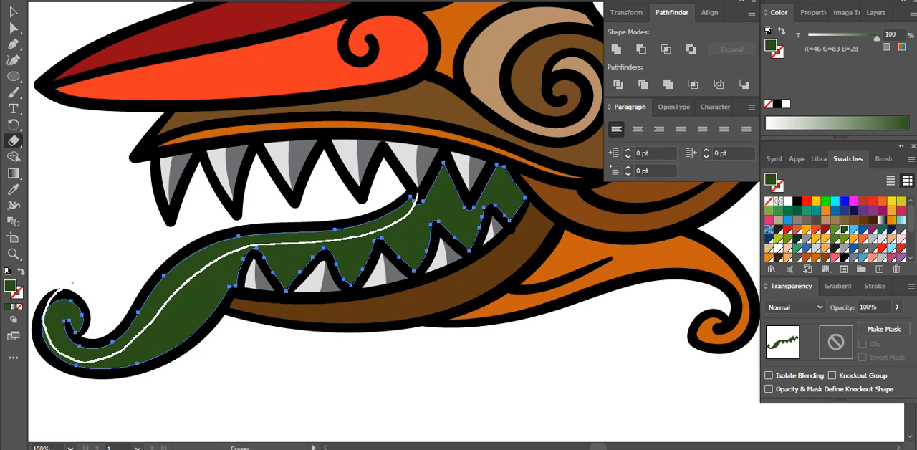
pyautogui.press('v')
pyautogui.click(121, 258)
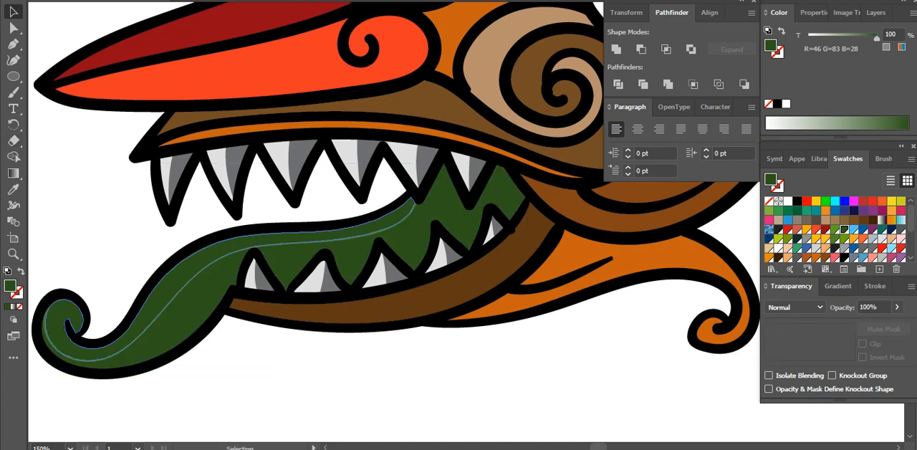
pyautogui.click(165, 283)
pyautogui.press('Delete')
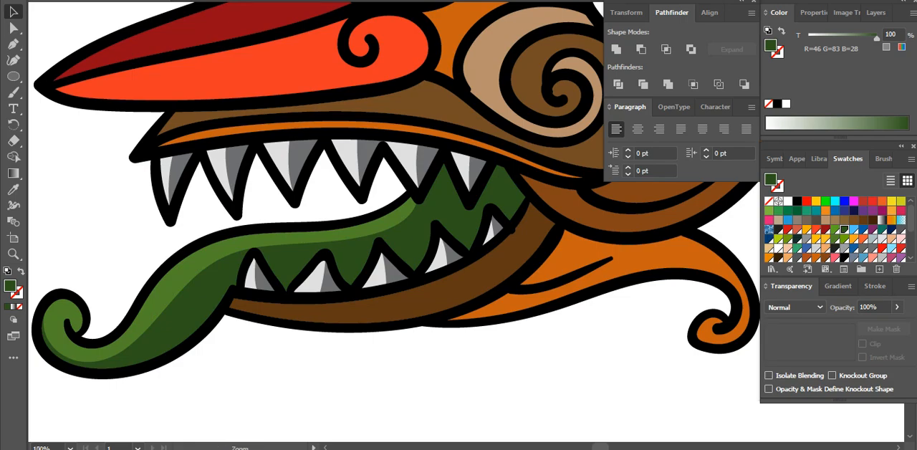
# Fill both white eyelid areas with blue R=82 G=196 B=255 at 59.91% tint and a copy in front at 94.93% tint
pyautogui.keyDown('ctrl'); pyautogui.keyDown('alt'); pyautogui.click(553, 175); pyautogui.keyUp('alt'); pyautogui.keyUp('ctrl')
pyautogui.moveTo(483, 162); pyautogui.dragTo(451, 275)
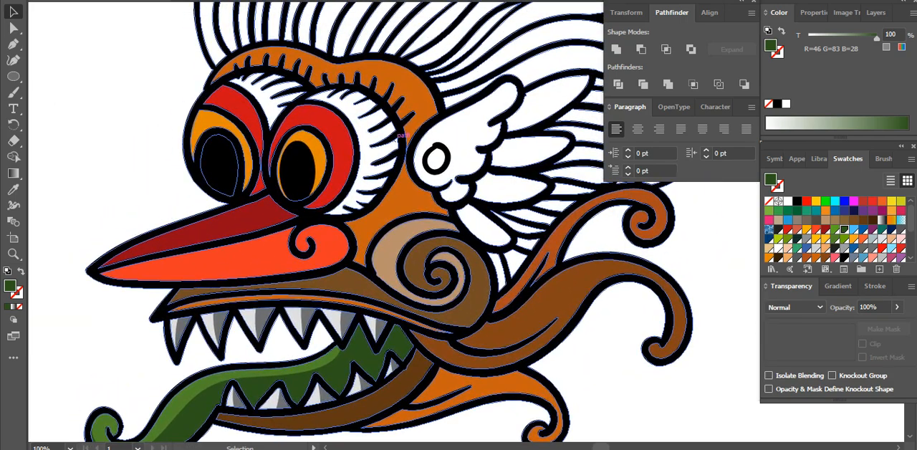
pyautogui.click(365, 147)
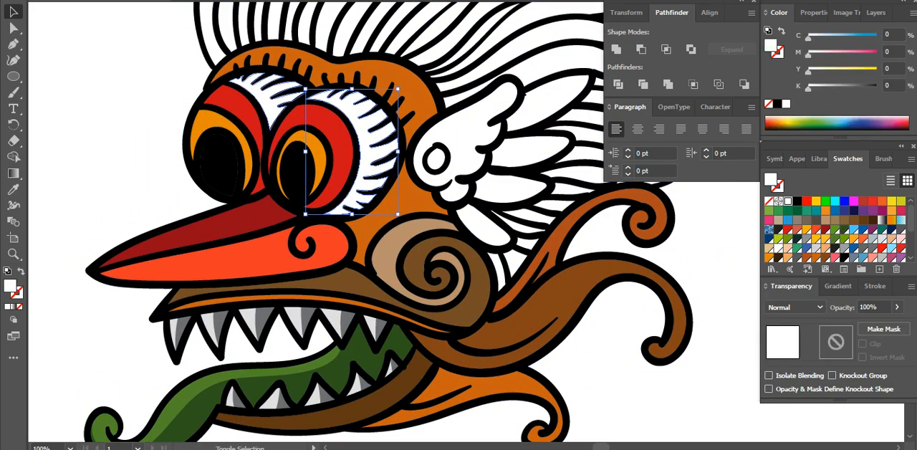
pyautogui.keyDown('shift'); pyautogui.click(258, 93); pyautogui.keyUp('shift')
pyautogui.click(854, 229)
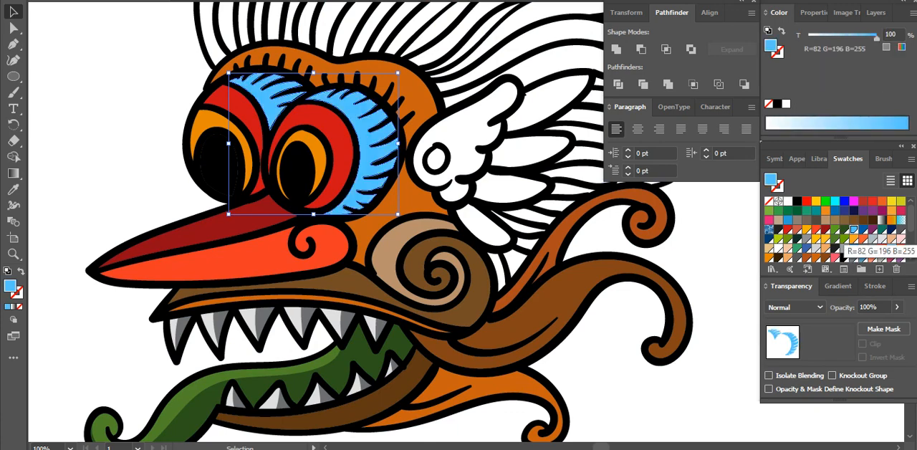
pyautogui.click(850, 125)
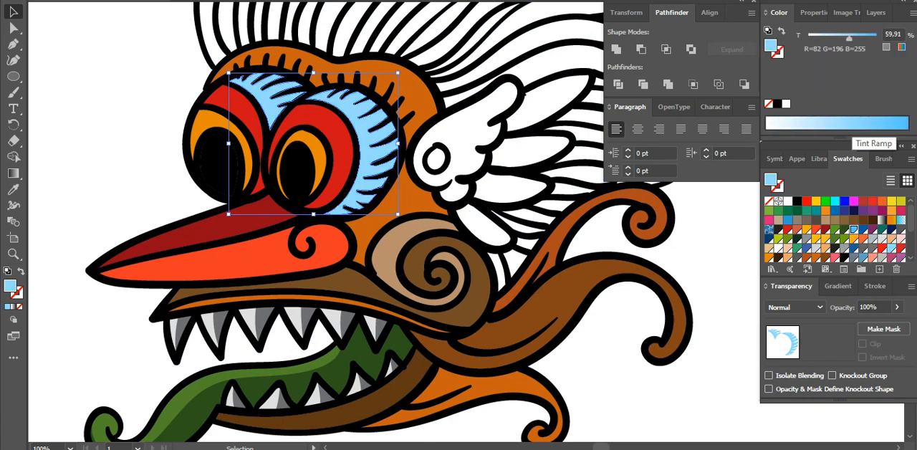
pyautogui.click(901, 124)
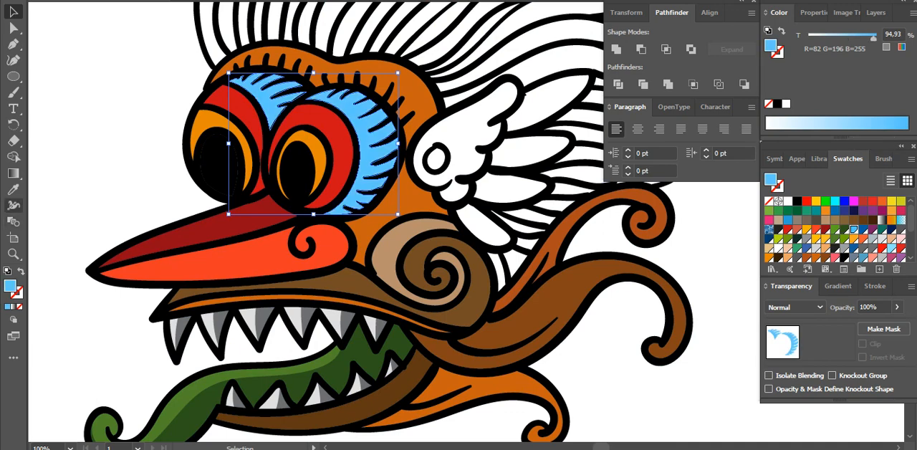
# Slice the darker blue copy along each eyelid with the Eraser and delete its inner parts next to the red areas
pyautogui.click(13, 141)
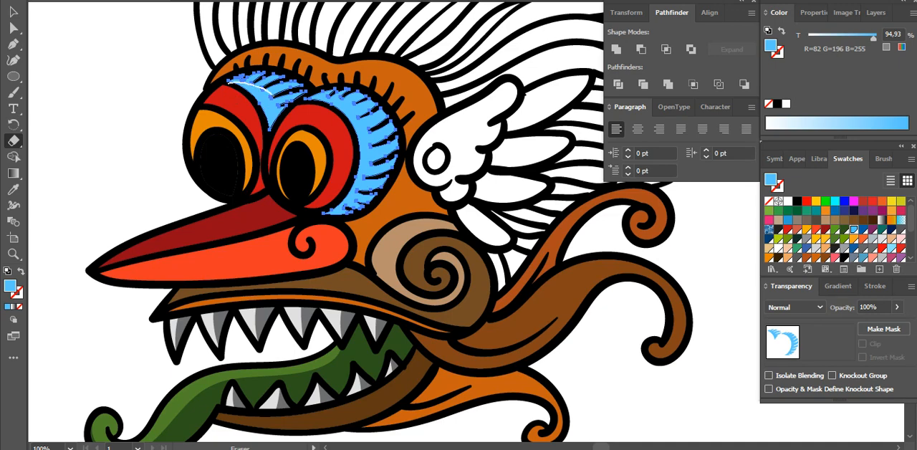
pyautogui.moveTo(270, 94); pyautogui.dragTo(283, 128)
pyautogui.moveTo(310, 101)
pyautogui.mouseDown()
pyautogui.moveTo(330, 99)
pyautogui.moveTo(361, 116)
pyautogui.moveTo(378, 147)
pyautogui.moveTo(367, 189)
pyautogui.moveTo(311, 220)
pyautogui.mouseUp()
pyautogui.press('v')
pyautogui.click(126, 183)
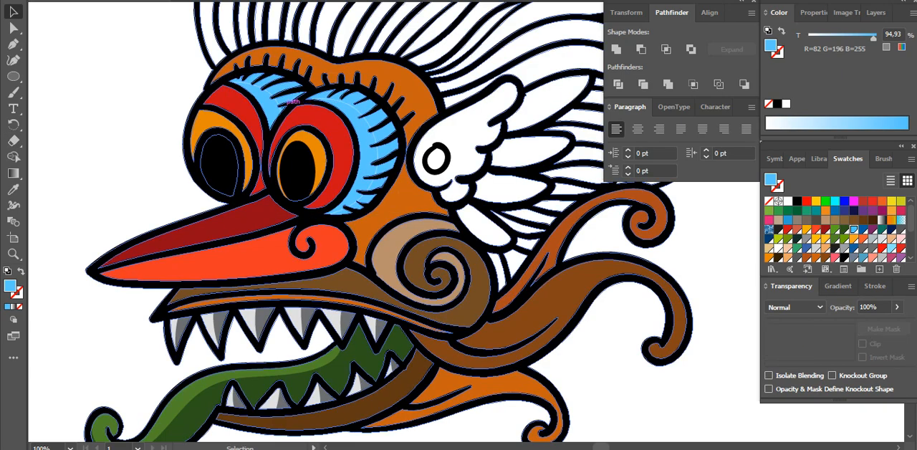
pyautogui.click(272, 108)
pyautogui.keyDown('shift'); pyautogui.click(362, 130); pyautogui.keyUp('shift')
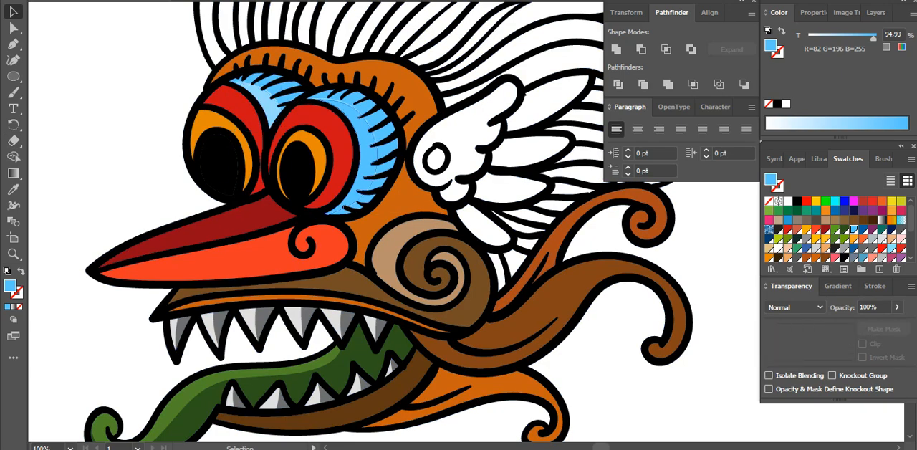
pyautogui.click(320, 195)
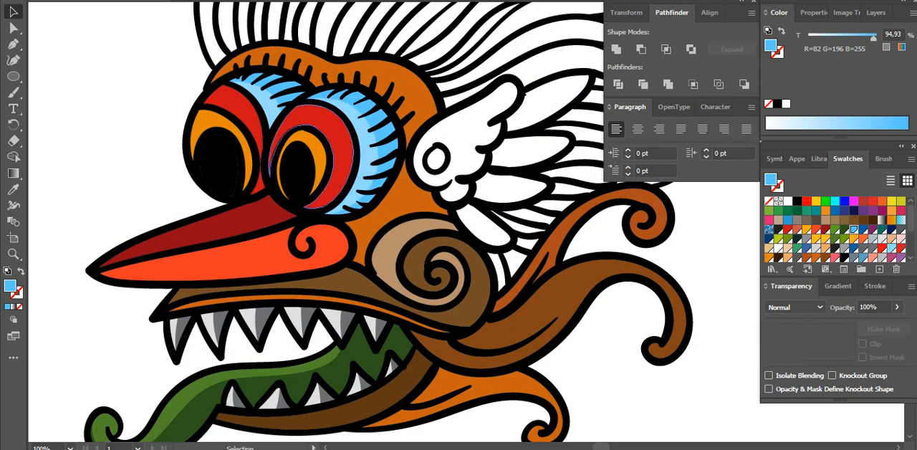
# Fill a copy of the red areas around both eyes, placed in front, with the dark red R=148 G=10 B=23 sampled from the upper beak
pyautogui.keyDown('shift'); pyautogui.click(240, 109); pyautogui.keyUp('shift')
pyautogui.press('a')
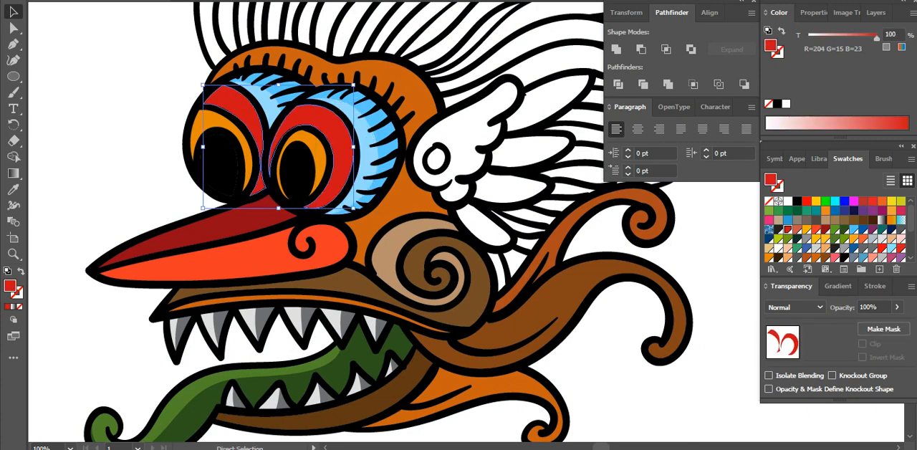
pyautogui.press('i')
pyautogui.click(214, 226)
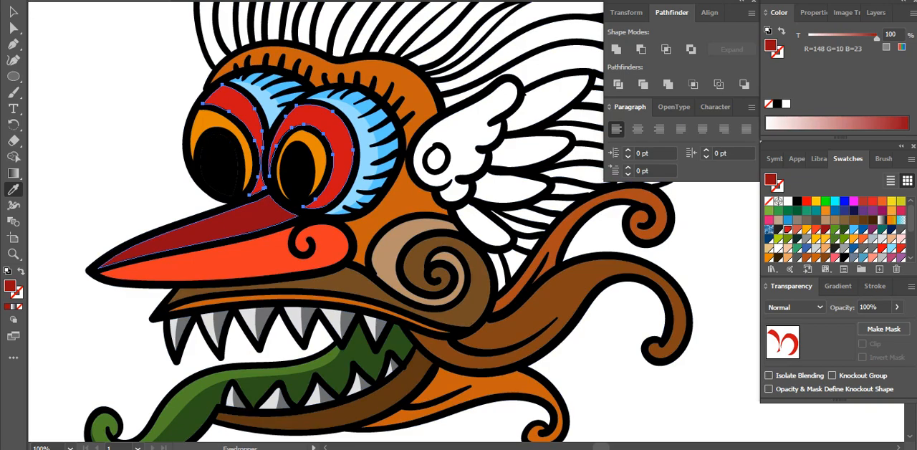
# Slice the dark red copy around each eye with the Eraser and delete its upper-left parts
pyautogui.click(13, 141)
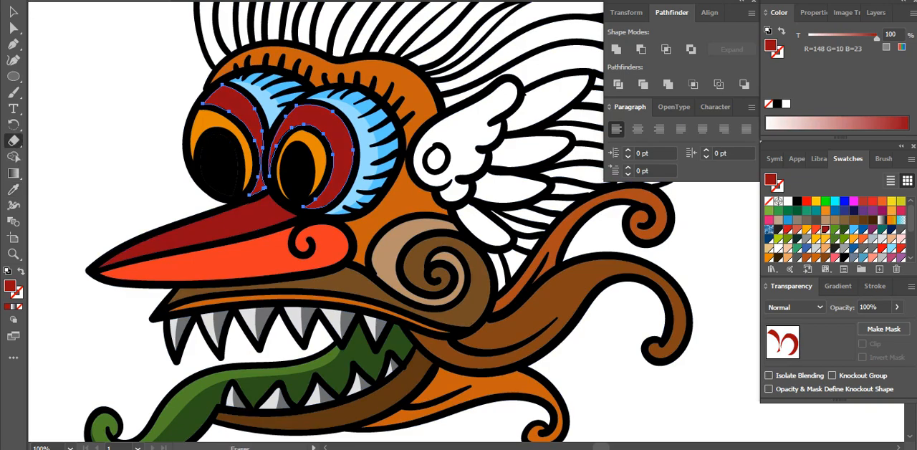
pyautogui.moveTo(229, 83); pyautogui.dragTo(249, 124)
pyautogui.moveTo(324, 102)
pyautogui.mouseDown()
pyautogui.moveTo(346, 149)
pyautogui.moveTo(334, 153)
pyautogui.mouseUp()
pyautogui.press('v')
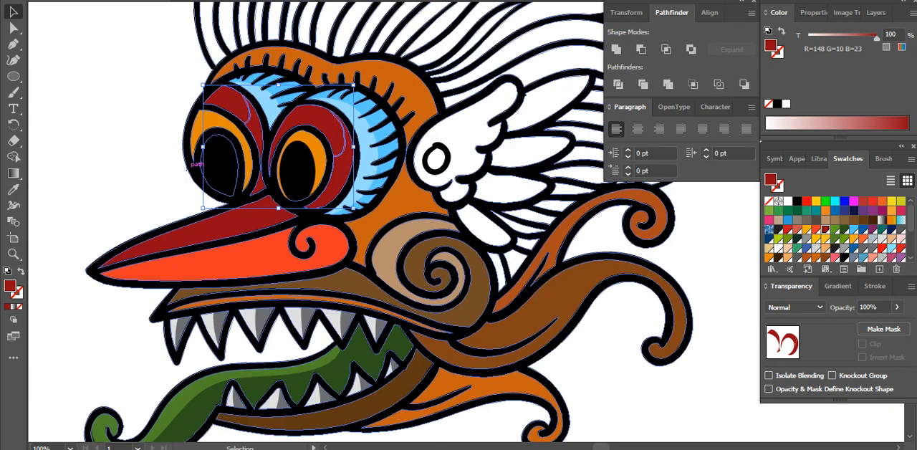
pyautogui.hotkey('ctrl', 'shift', 'a')
pyautogui.click(230, 104)
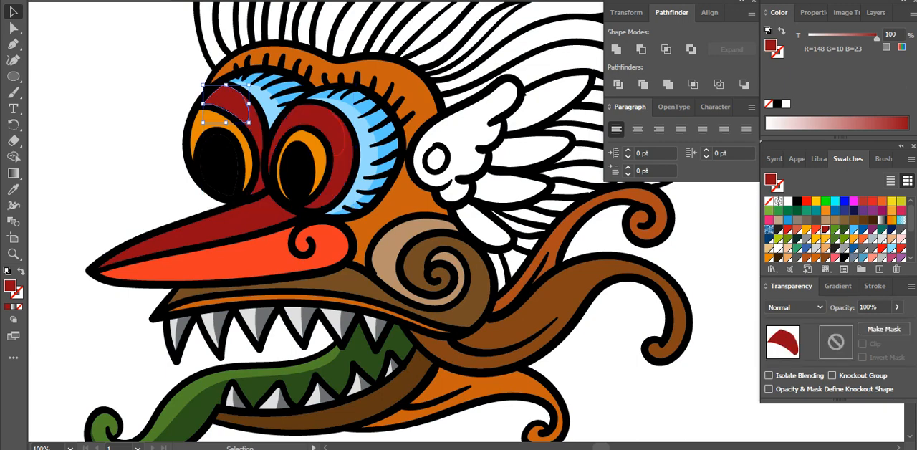
pyautogui.press('Delete')
pyautogui.click(319, 120)
pyautogui.press('Delete')
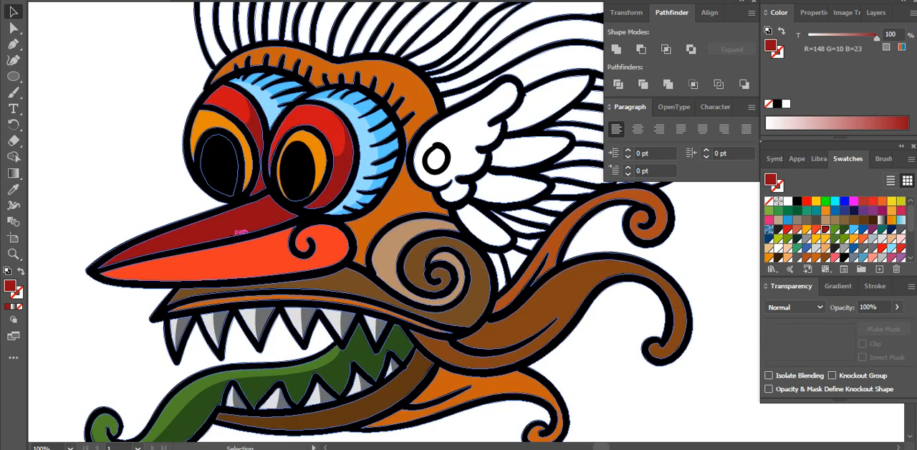
# Fill a copy of the upper beak, placed in front, with the red R=204 G=15 B=23 sampled from the eye area
pyautogui.click(231, 221)
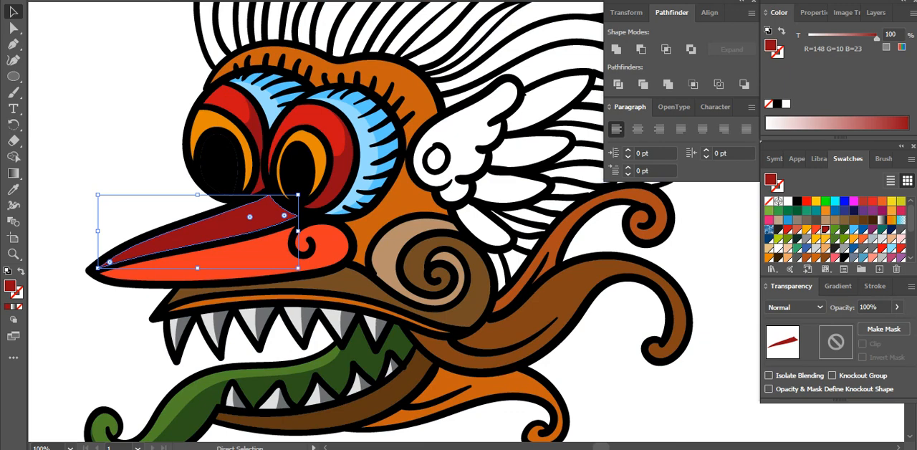
pyautogui.press('i')
pyautogui.click(309, 121)
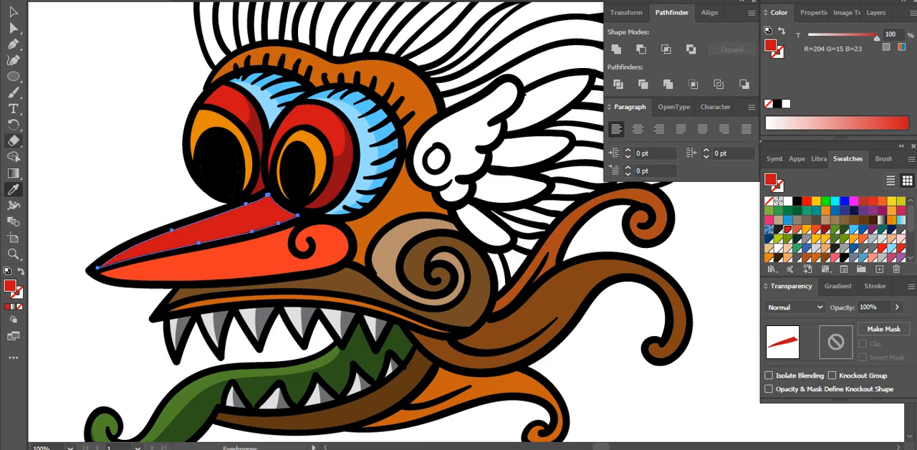
# Slice the lighter red beak copy lengthwise with the Eraser and delete its lower part, keeping the strip along the top edge
pyautogui.click(14, 141)
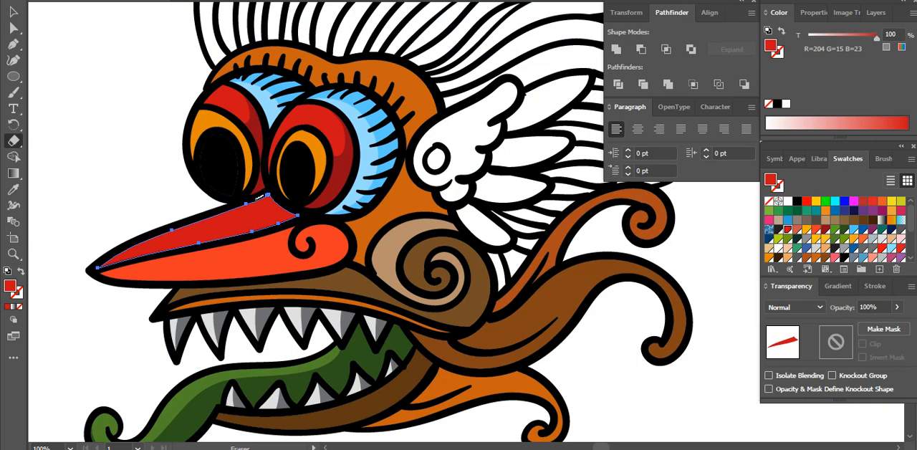
pyautogui.moveTo(258, 198); pyautogui.dragTo(137, 254)
pyautogui.press('v')
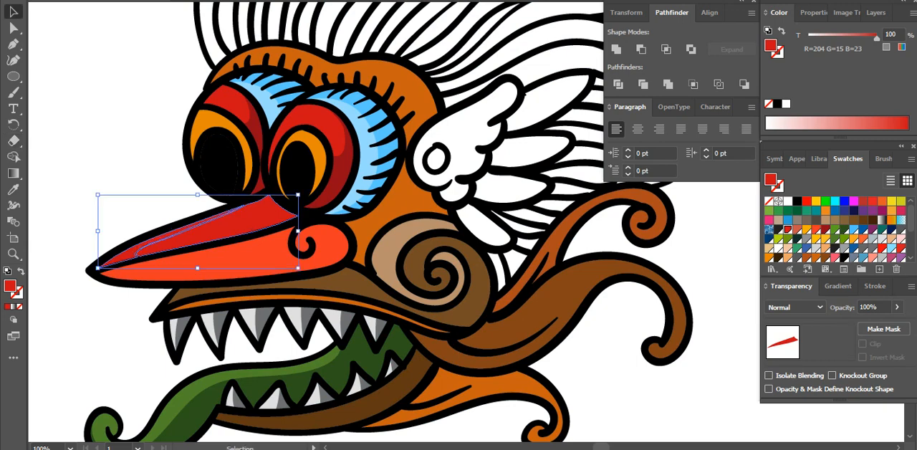
pyautogui.click(175, 200)
pyautogui.click(224, 222)
pyautogui.press('Delete')
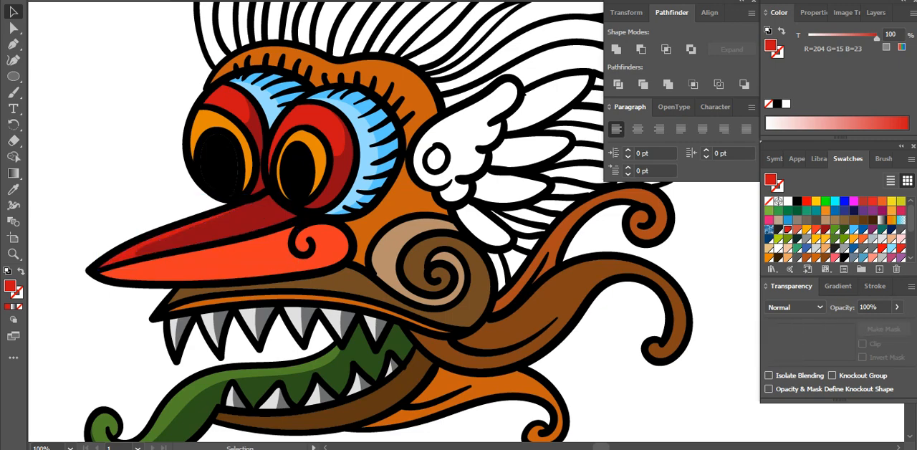
# Fill a copy of the lower beak, placed in front, with the orange swatch C=3.74 M=54.82 Y=93.69 K=0.2
pyautogui.click(285, 234)
pyautogui.press('a')
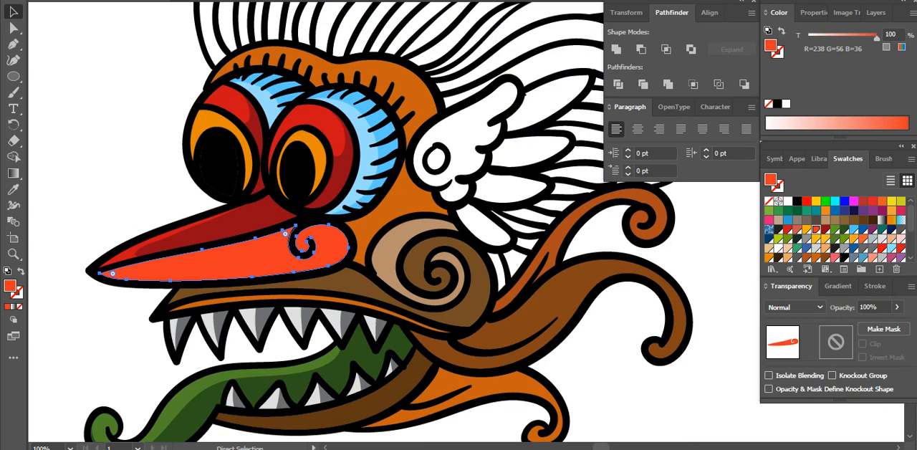
pyautogui.click(825, 210)
pyautogui.press('v')
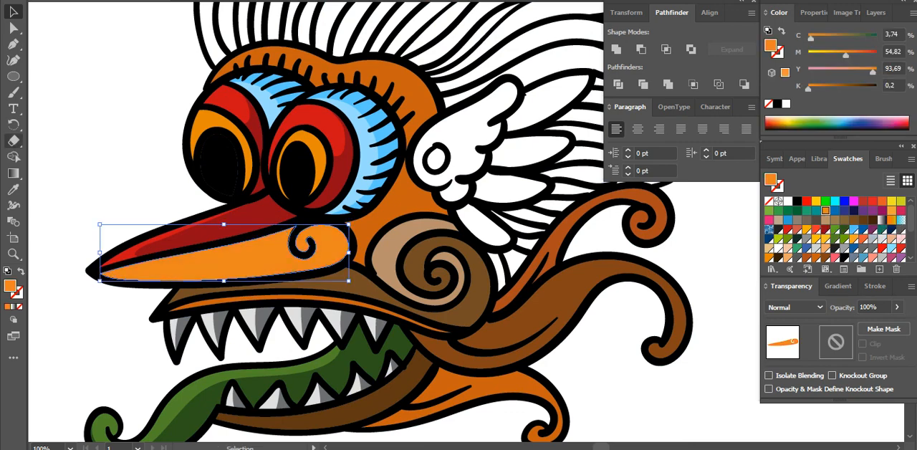
# Slice the orange lower beak copy along its length with the Eraser and delete the inner part before the curl
pyautogui.hotkey('shift', 'e')
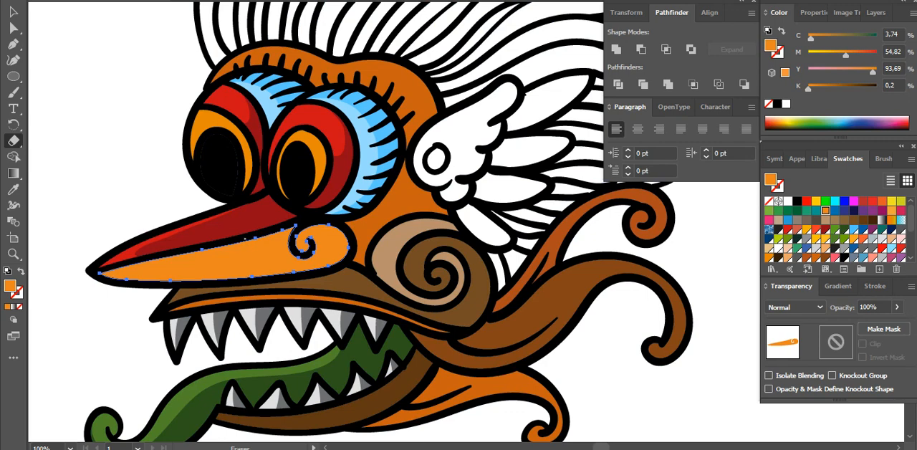
pyautogui.moveTo(222, 247)
pyautogui.mouseDown()
pyautogui.moveTo(157, 262)
pyautogui.moveTo(176, 273)
pyautogui.moveTo(238, 275)
pyautogui.moveTo(307, 257)
pyautogui.mouseUp()
pyautogui.press('v')
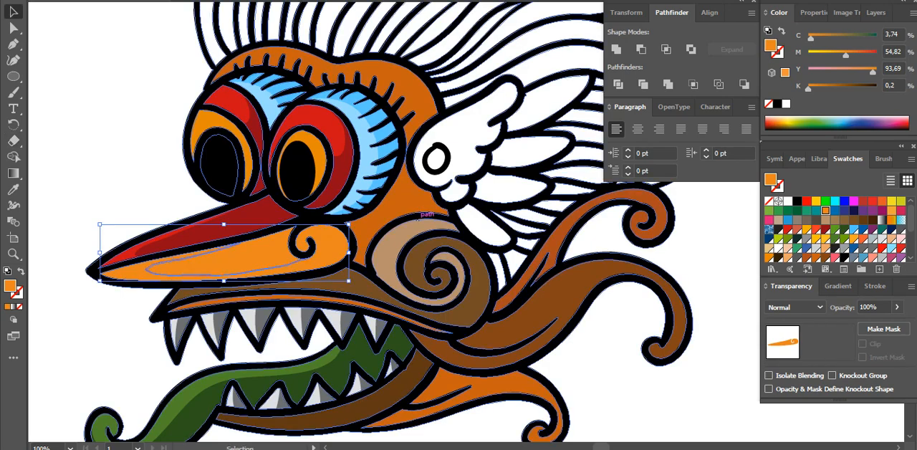
pyautogui.click(264, 252)
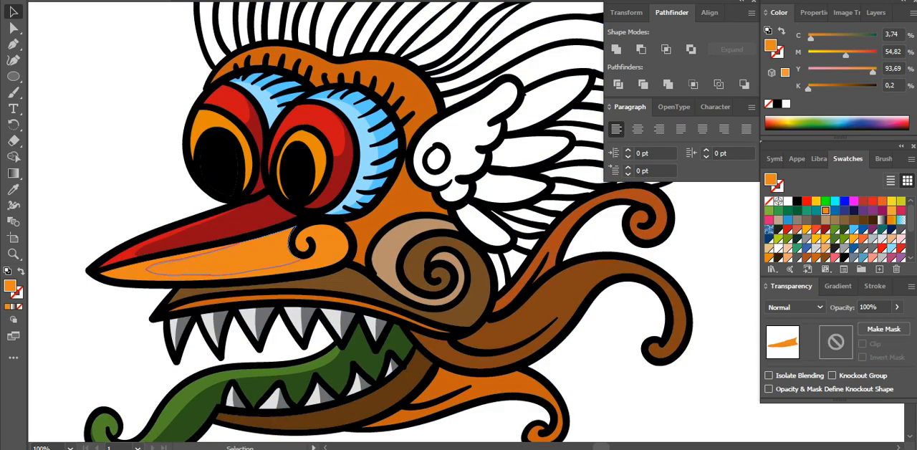
pyautogui.press('Delete')
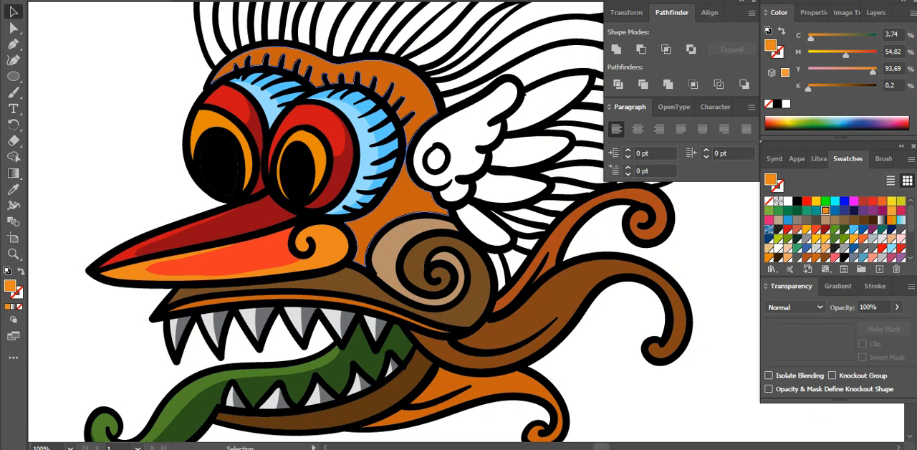
# Fill a copy of the orange brow and face area, placed in front, with the brown swatch R=133 G=68 B=23
pyautogui.moveTo(397, 203); pyautogui.dragTo(362, 202)
pyautogui.click(362, 202)
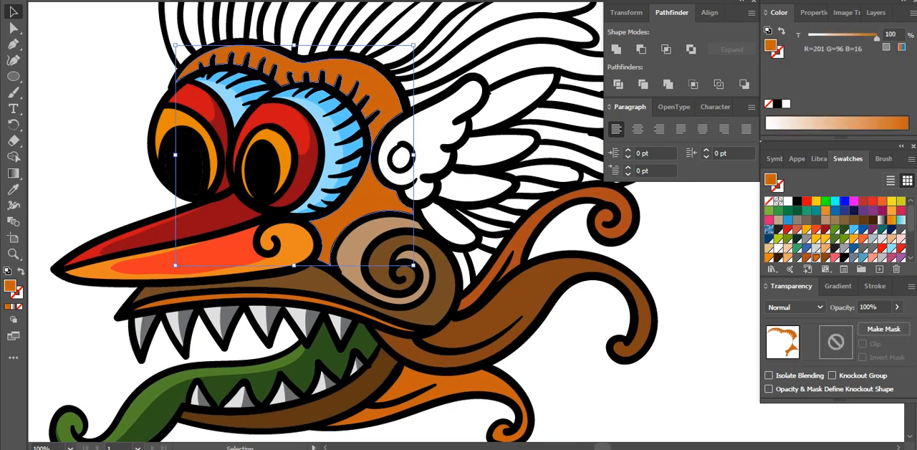
pyautogui.press('a')
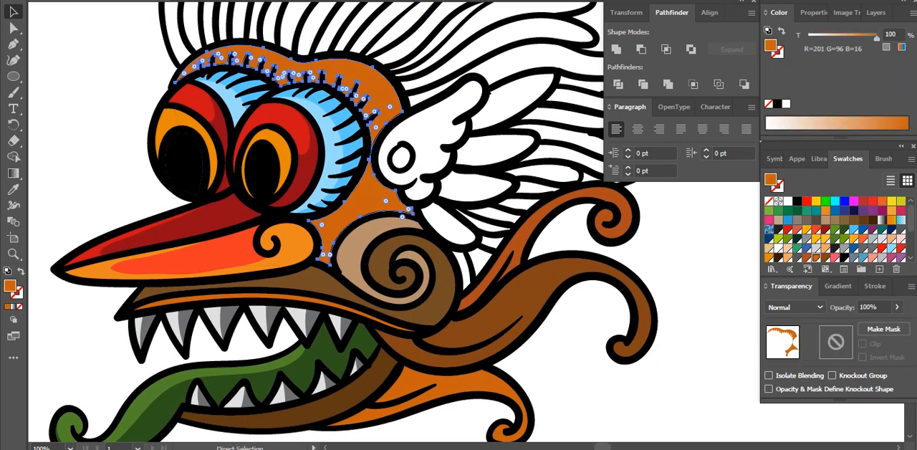
pyautogui.hotkey('ctrl', 'f')
pyautogui.click(825, 257)
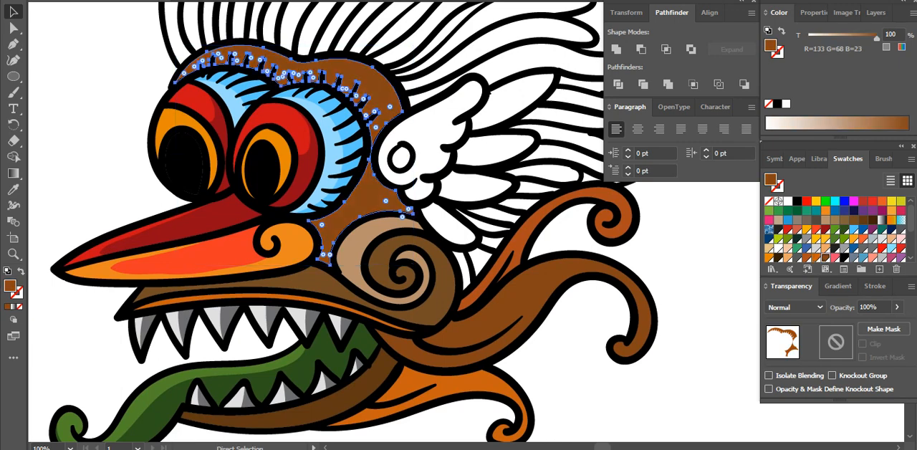
# Slice the brown face copy with the Eraser along the cheek, the top of the brow and the edge beside the wing
pyautogui.click(13, 140)
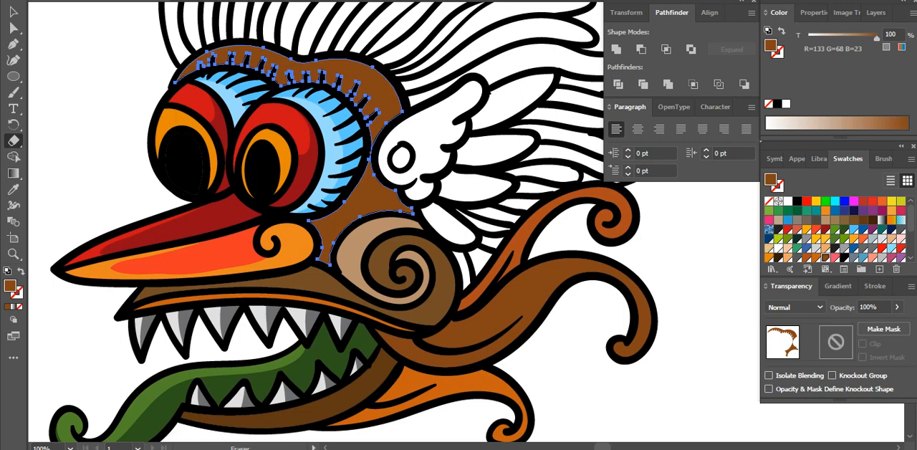
pyautogui.moveTo(372, 152)
pyautogui.mouseDown()
pyautogui.moveTo(367, 177)
pyautogui.moveTo(327, 227)
pyautogui.moveTo(342, 256)
pyautogui.mouseUp()
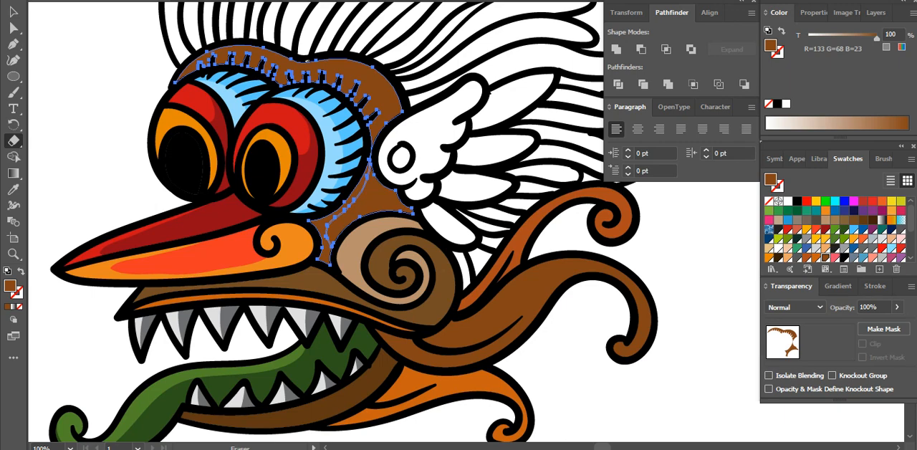
pyautogui.moveTo(307, 60)
pyautogui.mouseDown()
pyautogui.moveTo(354, 63)
pyautogui.moveTo(384, 84)
pyautogui.moveTo(394, 111)
pyautogui.mouseUp()
pyautogui.moveTo(378, 139); pyautogui.dragTo(377, 154)
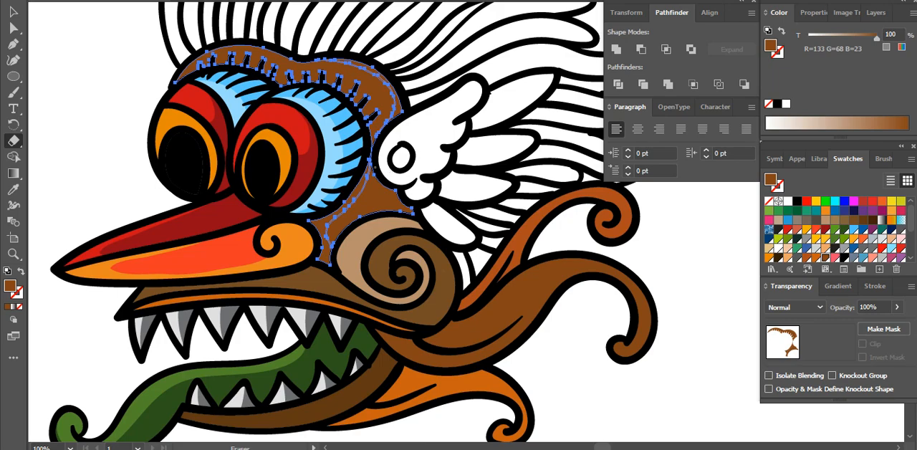
# Delete the middle piece of the sliced brown copy on the cheek, between the eyelid and the wing
pyautogui.press('v')
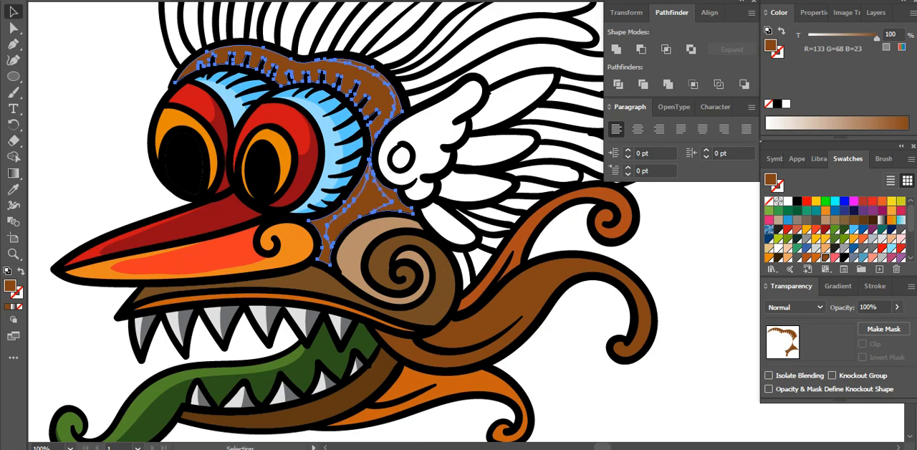
pyautogui.click(417, 184)
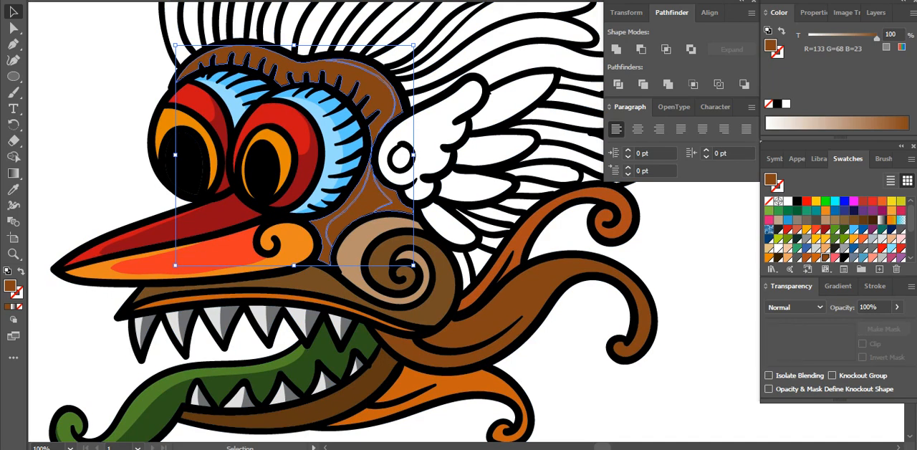
pyautogui.click(367, 203)
pyautogui.press('Delete')
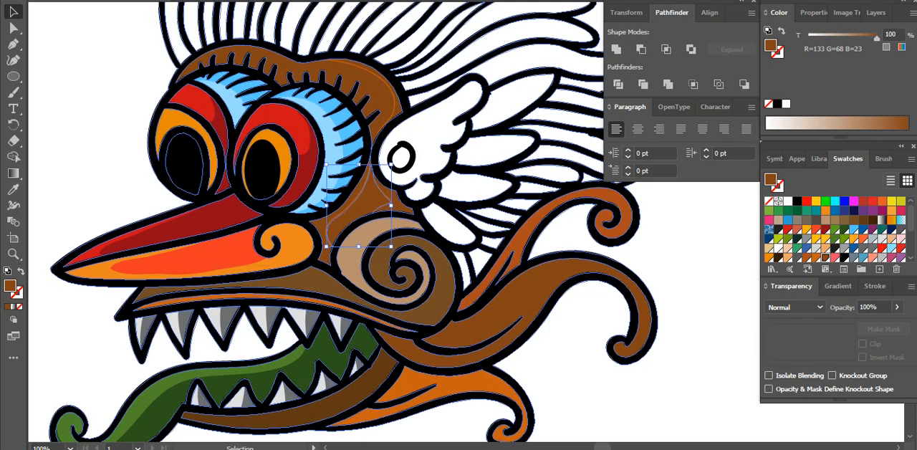
# Delete the inner piece of the sliced brown face copy over the brow, above the eyelids
pyautogui.click(378, 114)
pyautogui.press('Delete')
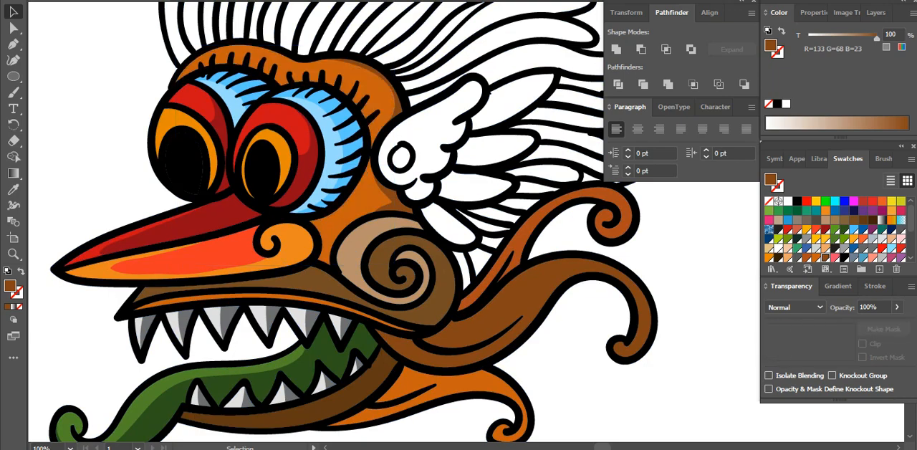
# Fill the wing shape with the Red A100 swatch and its small inner circle with the pink swatch R=242 G=78 B=111
pyautogui.moveTo(497, 188); pyautogui.dragTo(451, 179)
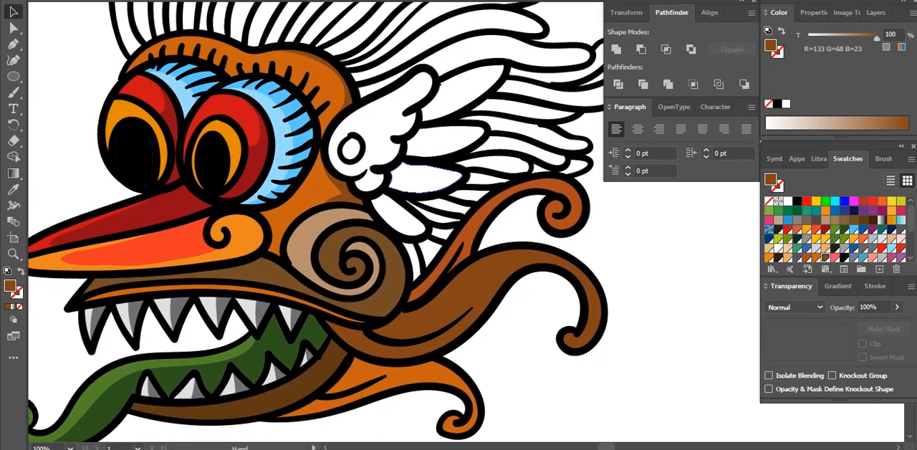
pyautogui.click(399, 133)
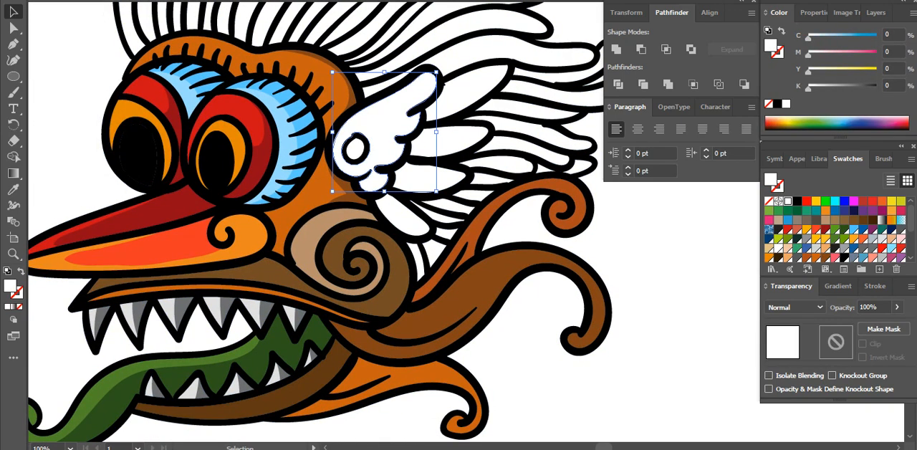
pyautogui.click(873, 257)
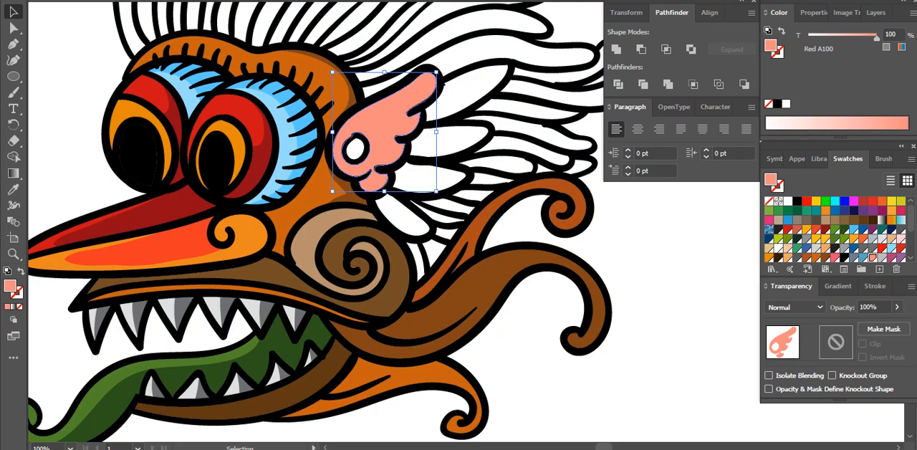
pyautogui.click(356, 149)
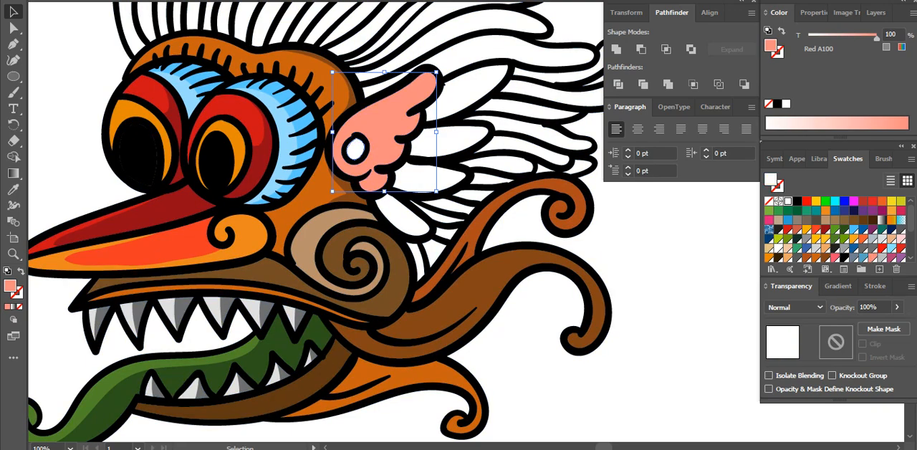
pyautogui.click(834, 257)
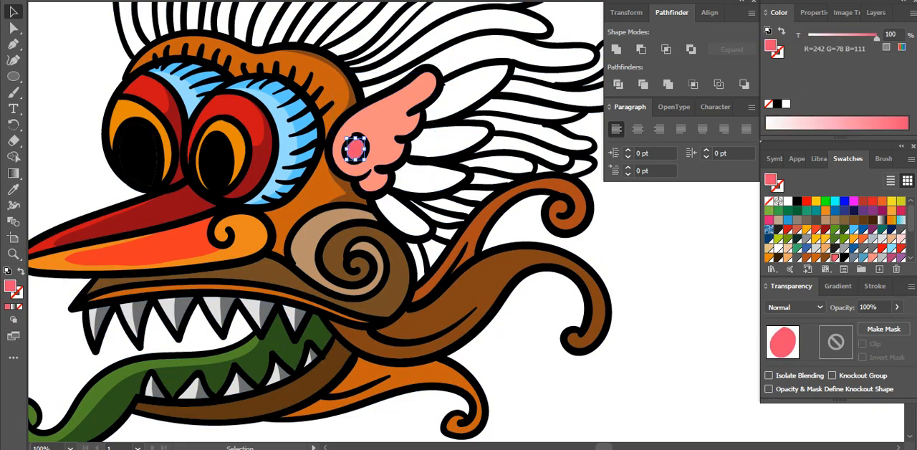
# Select the four long feathers behind the wing together and fill them with the pink sampled from the wing's inner circle
pyautogui.click(405, 217)
pyautogui.keyDown('shift'); pyautogui.click(435, 178); pyautogui.keyUp('shift')
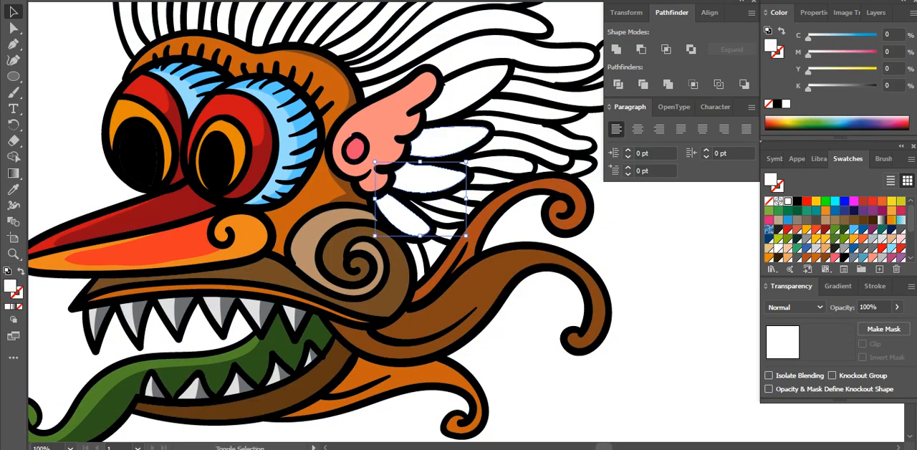
pyautogui.keyDown('shift'); pyautogui.click(453, 141); pyautogui.keyUp('shift')
pyautogui.keyDown('shift'); pyautogui.click(467, 93); pyautogui.keyUp('shift')
pyautogui.press('i')
pyautogui.click(355, 149)
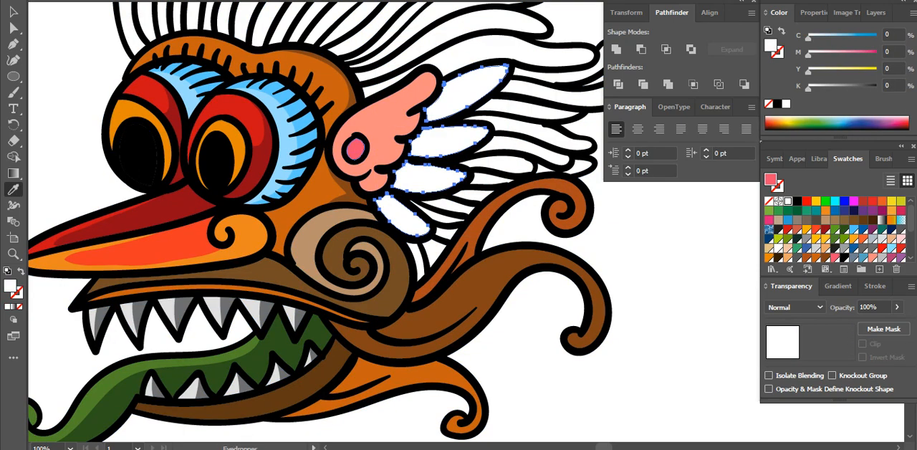
pyautogui.press('v')
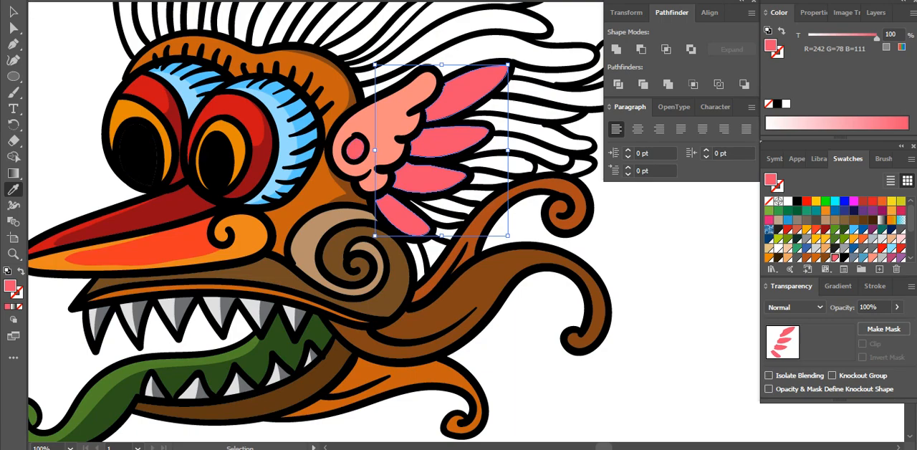
# Fill a front copy of the four wing feathers with R=181 G=57 B=115 and slice each one lengthwise with the Eraser
pyautogui.click(892, 257)
pyautogui.press('i')
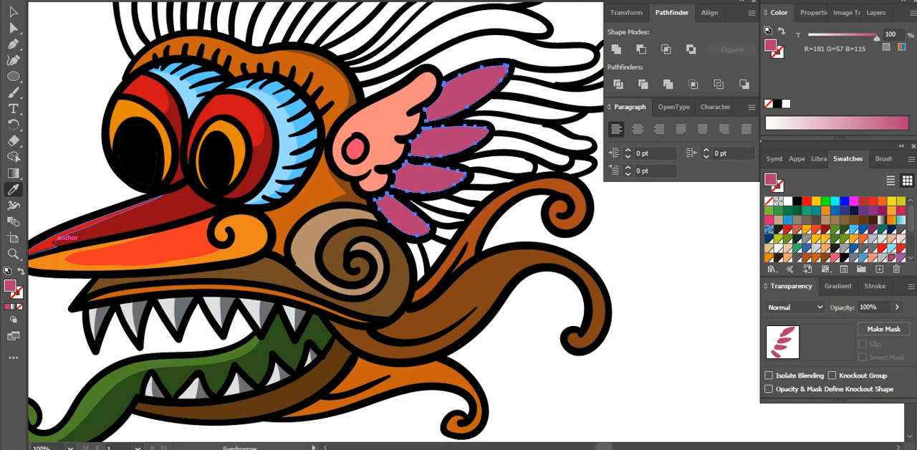
pyautogui.click(14, 141)
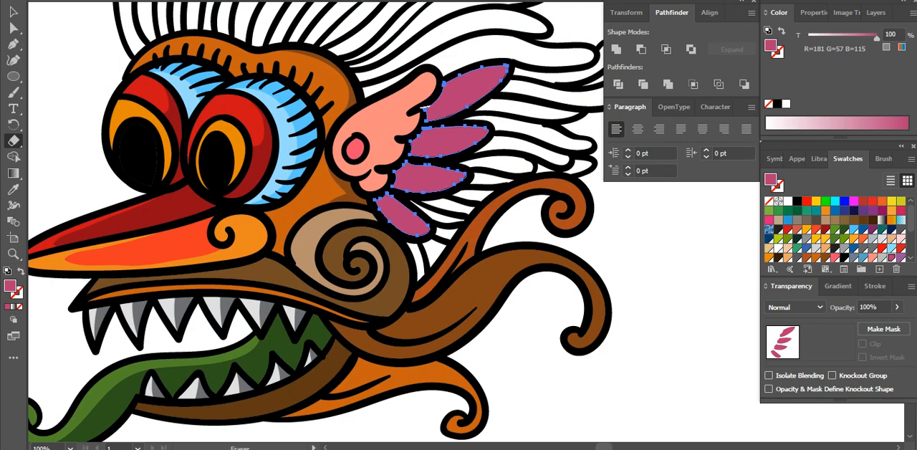
pyautogui.moveTo(428, 106)
pyautogui.mouseDown()
pyautogui.moveTo(473, 90)
pyautogui.moveTo(522, 53)
pyautogui.mouseUp()
pyautogui.moveTo(410, 136); pyautogui.dragTo(497, 128)
pyautogui.moveTo(403, 173); pyautogui.dragTo(476, 177)
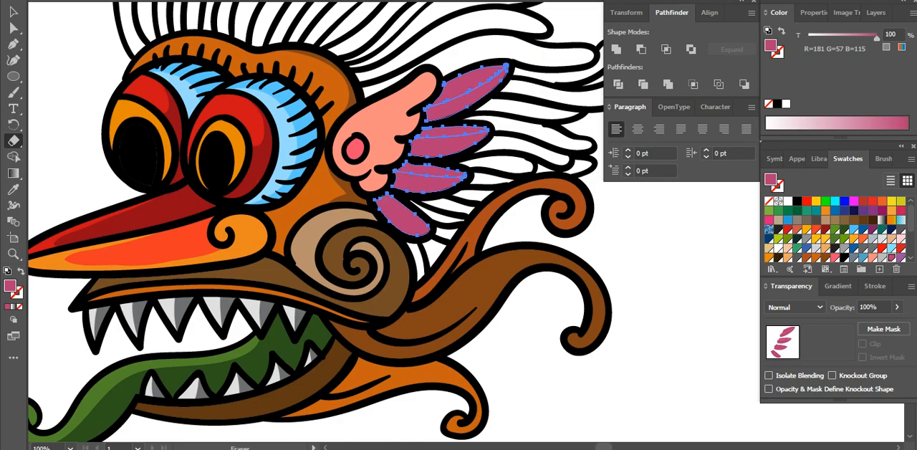
pyautogui.moveTo(378, 195); pyautogui.dragTo(451, 240)
# Delete the upper half of each sliced magenta feather copy, leaving only the lower halves as shading
pyautogui.press('v')
pyautogui.click(620, 222)
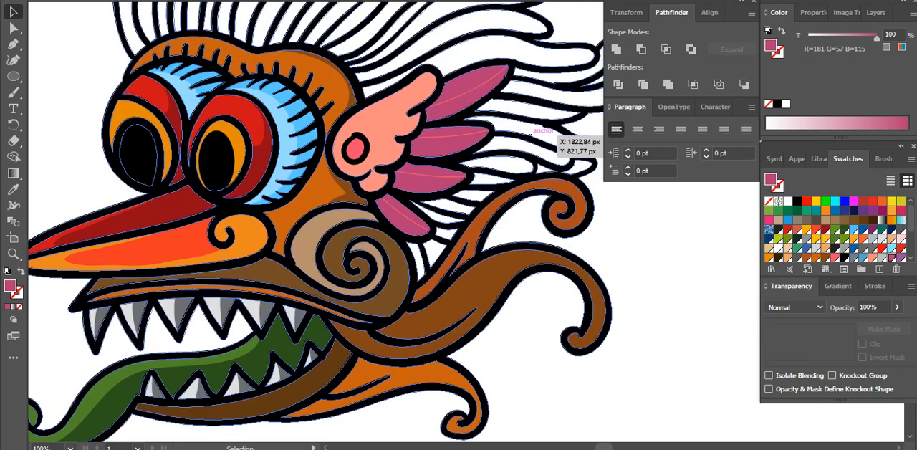
pyautogui.click(469, 84)
pyautogui.press('Delete')
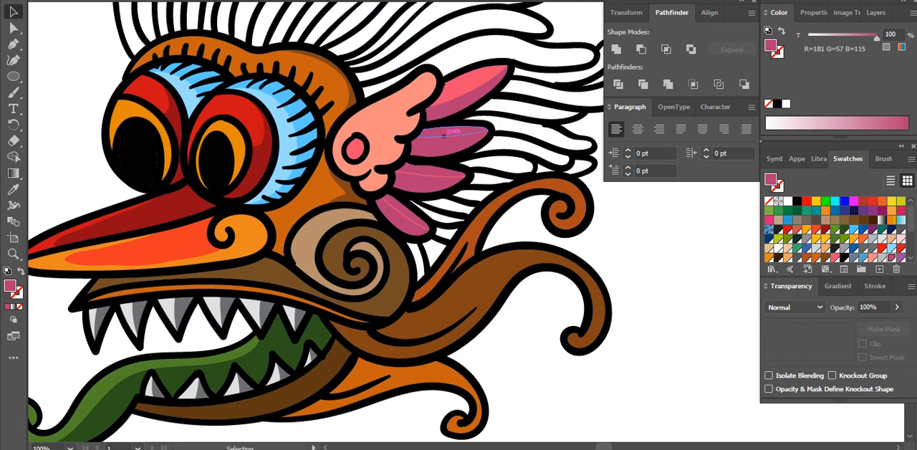
pyautogui.click(456, 132)
pyautogui.press('Delete')
pyautogui.click(430, 175)
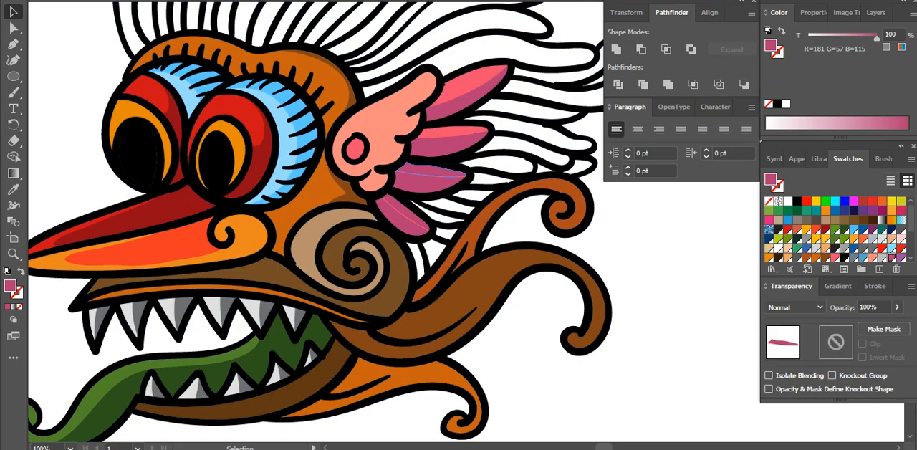
pyautogui.press('Delete')
pyautogui.click(396, 208)
pyautogui.press('Delete')
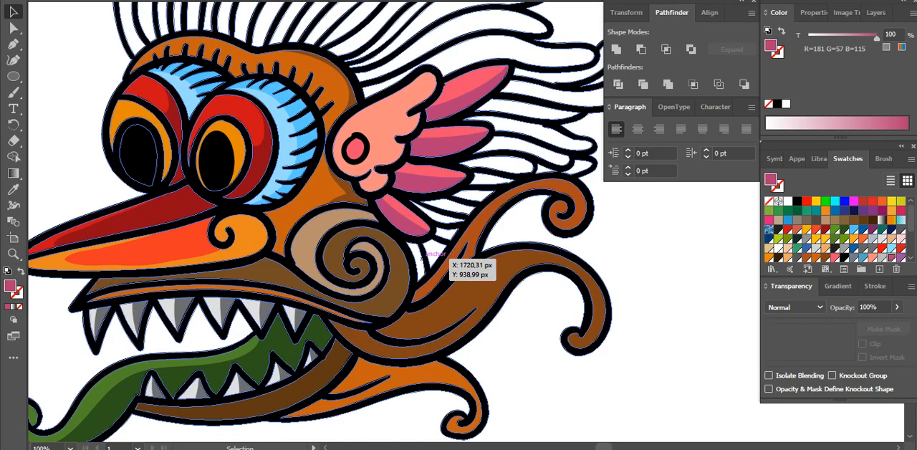
# Fill the narrow strips behind the cheek spiral with the light brown sampled from the spiral
pyautogui.click(419, 265)
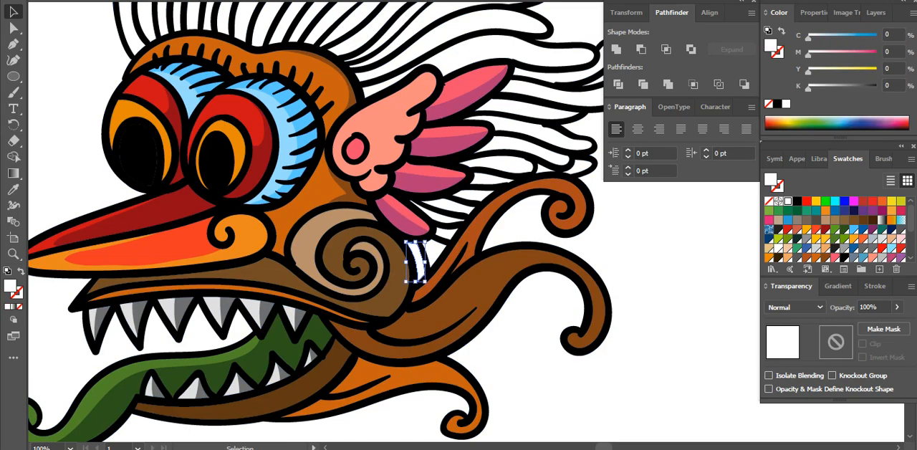
pyautogui.press('i')
pyautogui.click(378, 263)
pyautogui.press('v')
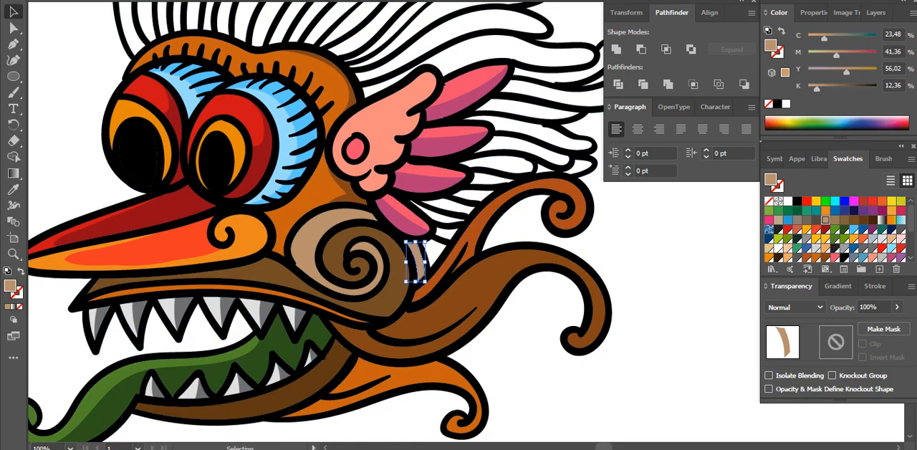
pyautogui.click(622, 195)
# Fill the small gap below the wing and the frontmost crest feather with the green swatch R=114 G=157 B=18
pyautogui.moveTo(622, 194); pyautogui.dragTo(662, 284)
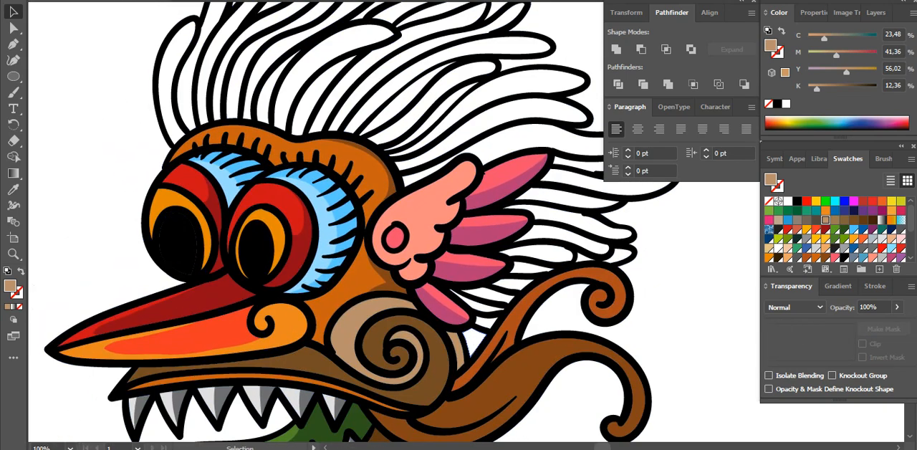
pyautogui.click(472, 341)
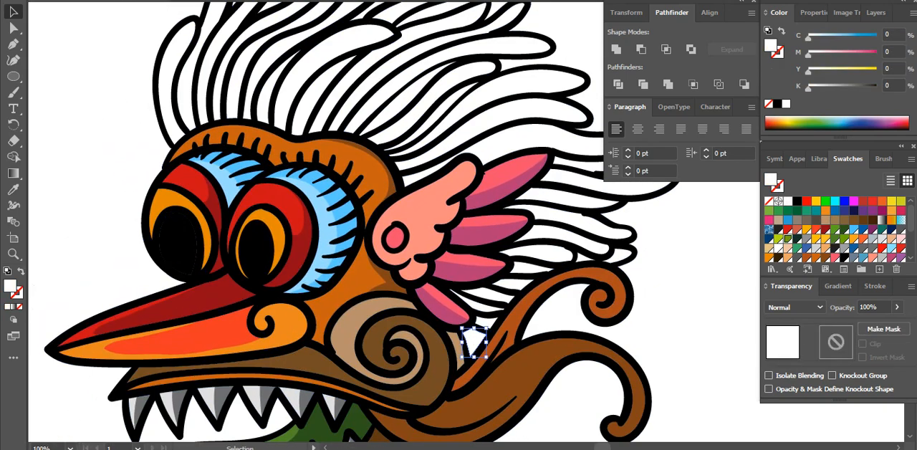
pyautogui.click(787, 238)
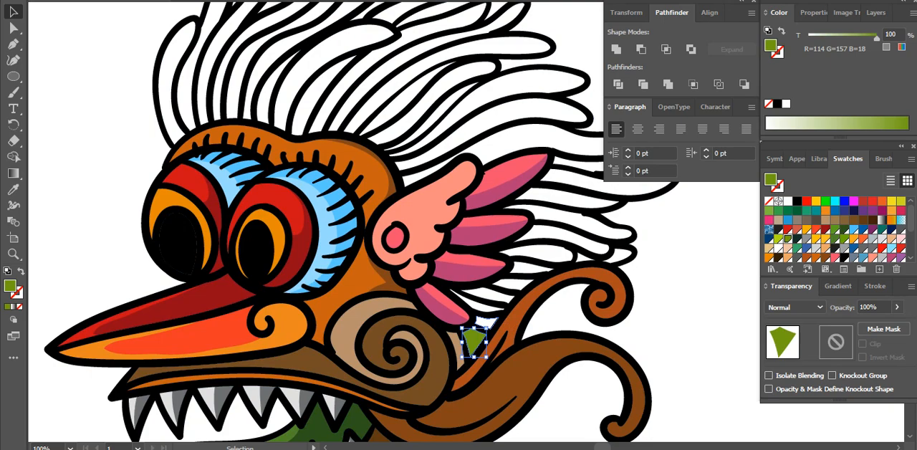
pyautogui.click(171, 74)
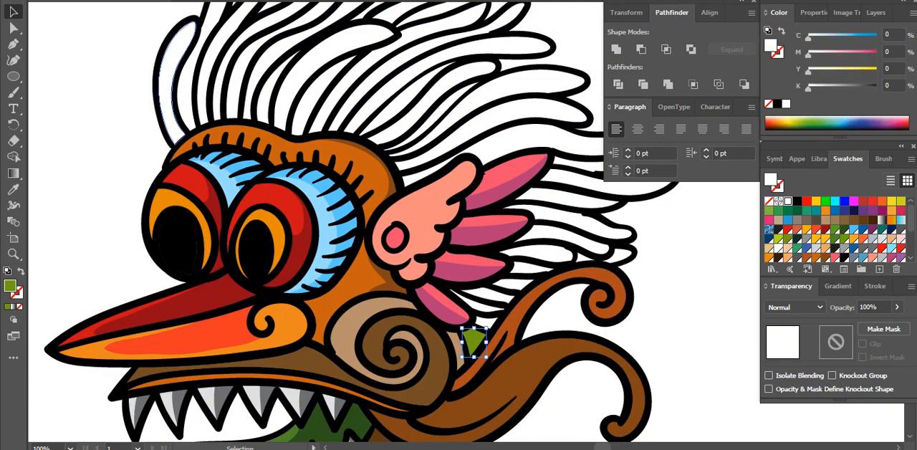
pyautogui.click(787, 239)
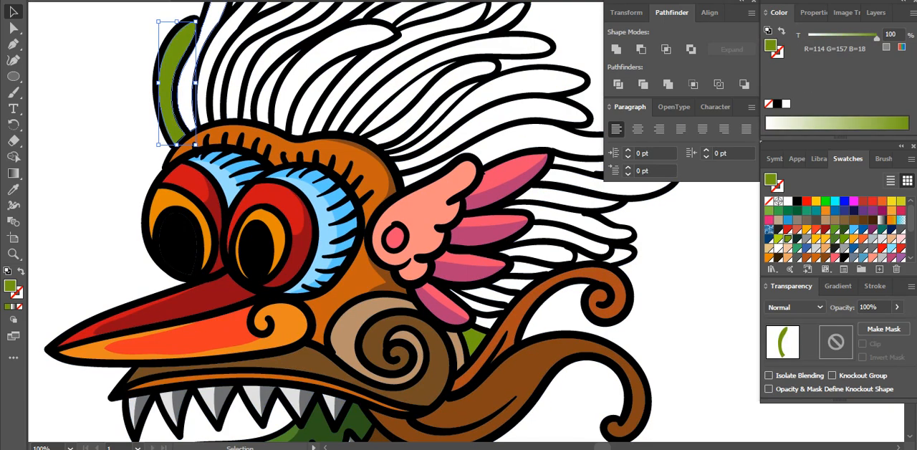
# Fill the second crest feather with a red swatch and the third with the blue swatch R=0 G=93 B=161
pyautogui.click(187, 80)
pyautogui.click(787, 230)
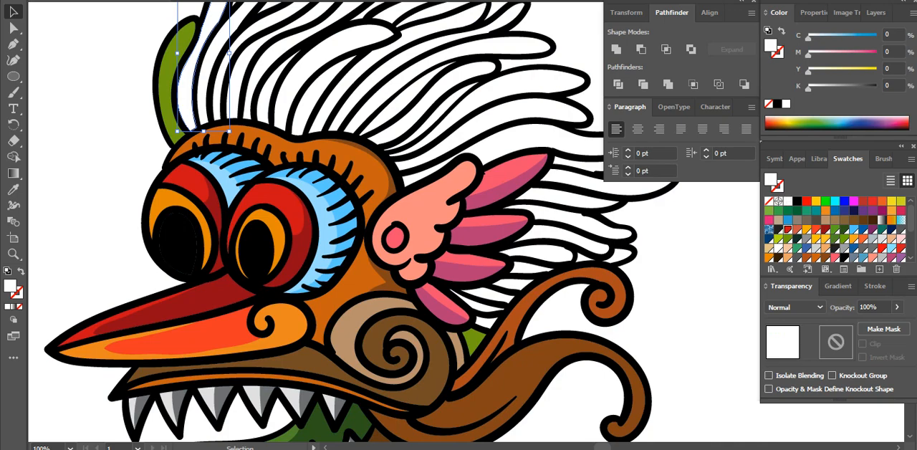
pyautogui.click(205, 83)
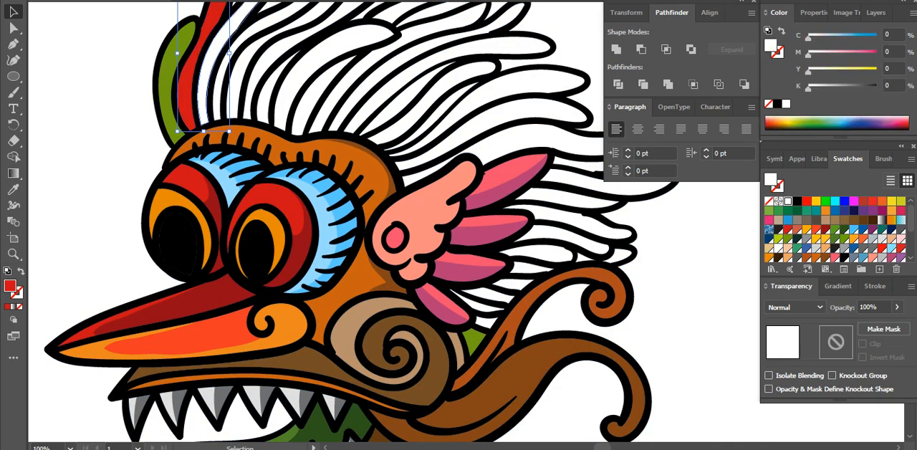
pyautogui.click(863, 230)
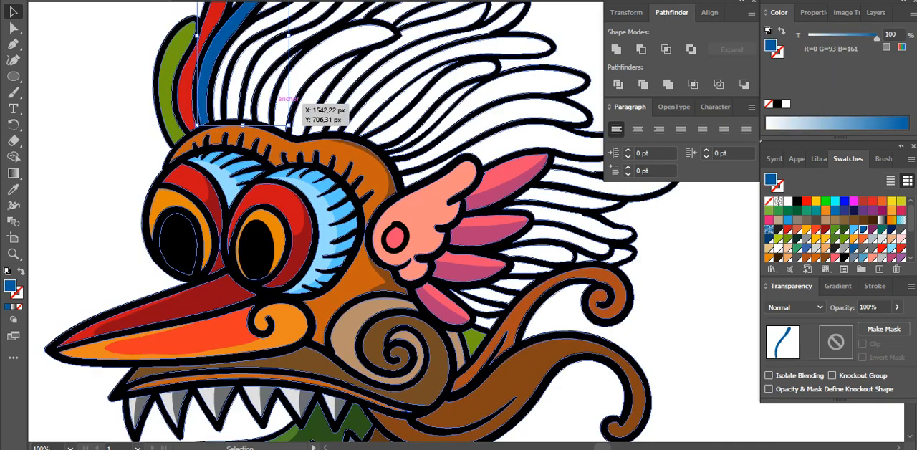
pyautogui.hotkey('ctrl', 'shift', 'a')
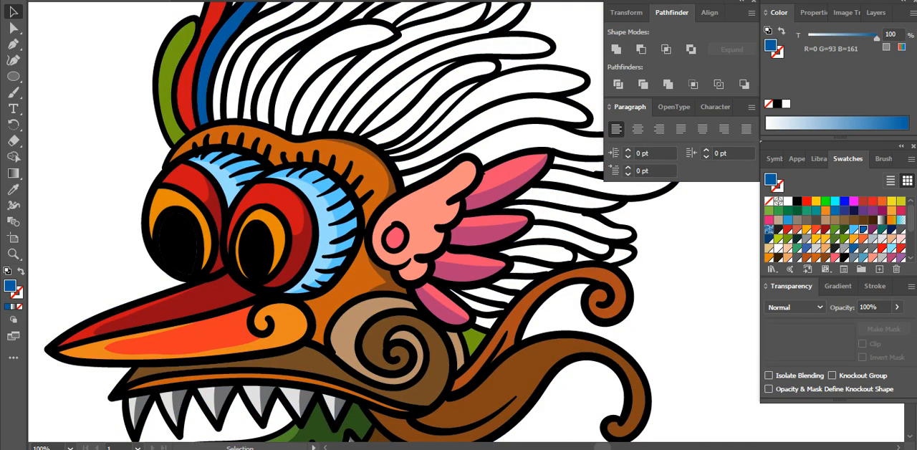
# Fill the wide curved feather in the middle of the crest with the Red A100 swatch
pyautogui.click(872, 257)
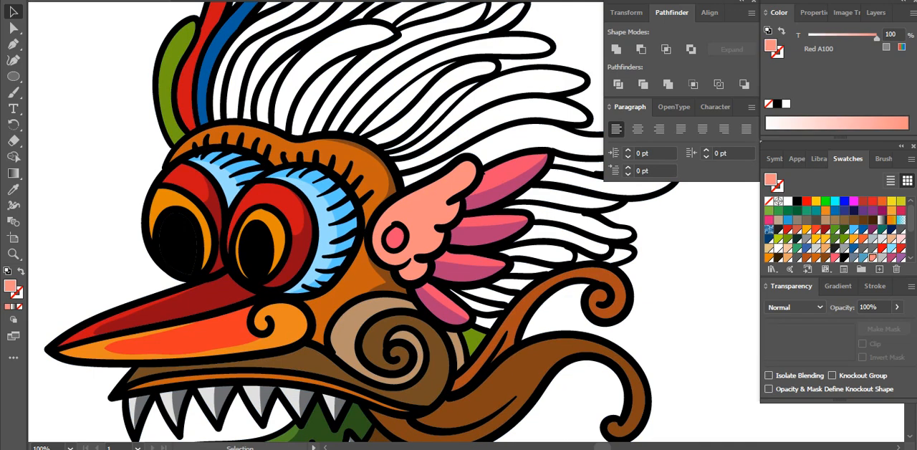
pyautogui.moveTo(432, 85); pyautogui.dragTo(447, 169)
pyautogui.click(381, 122)
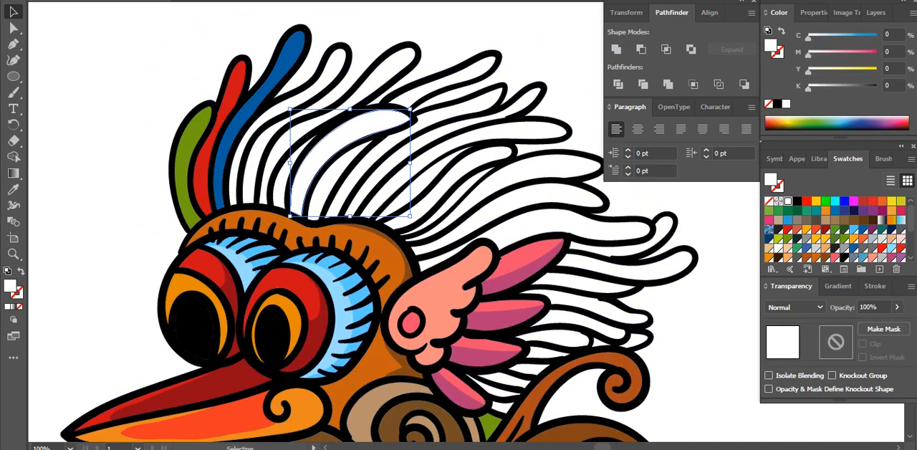
pyautogui.click(872, 257)
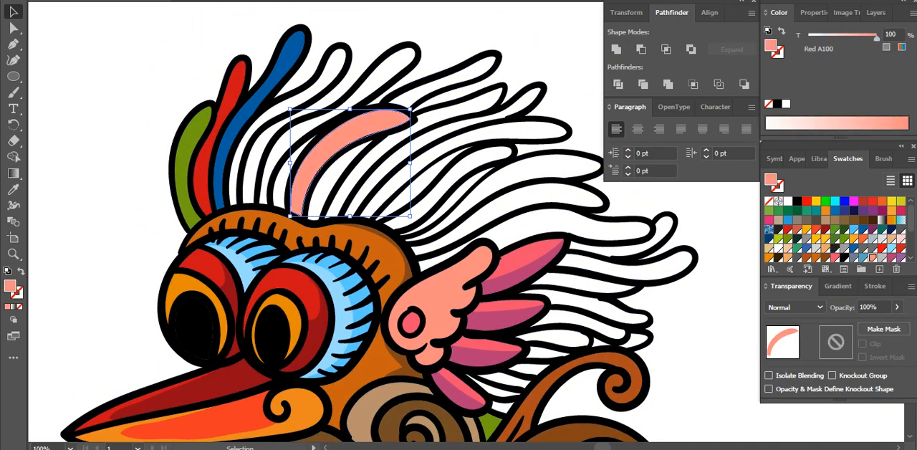
pyautogui.hotkey('ctrl', 'shift', 'a')
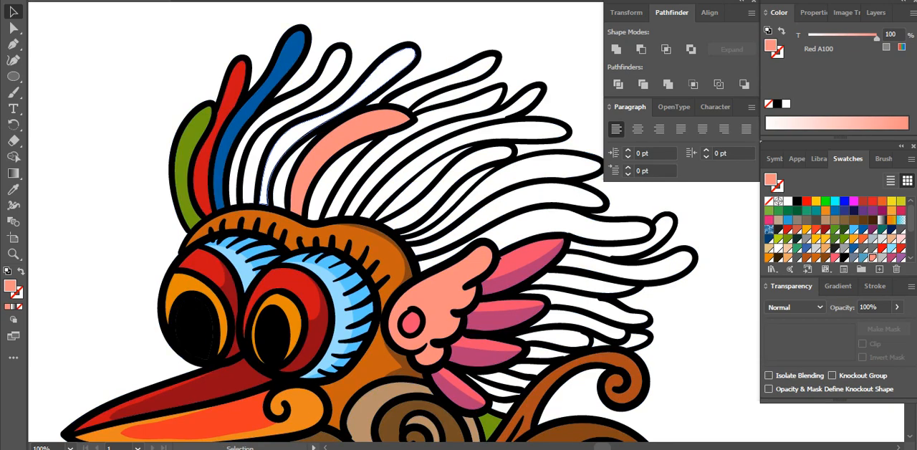
# Fill the long crest feather before the salmon one with Purple 400, and the feather beside the blue one with Red 500 - Primary
pyautogui.click(364, 85)
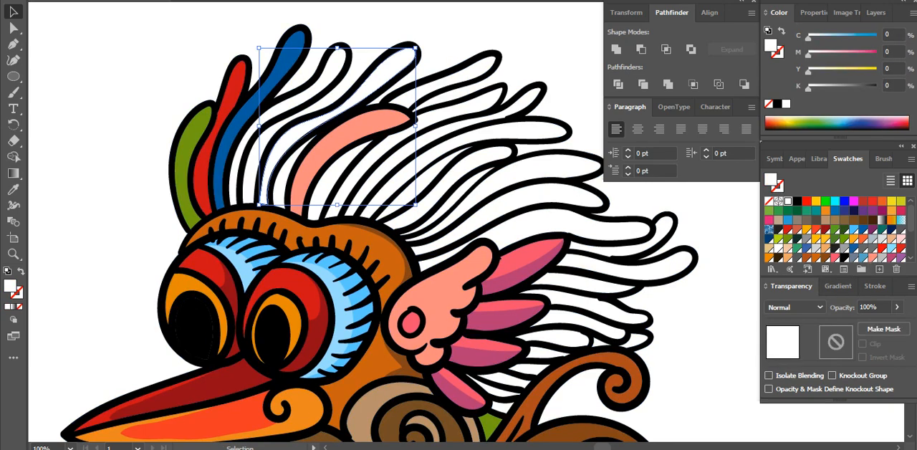
pyautogui.click(900, 257)
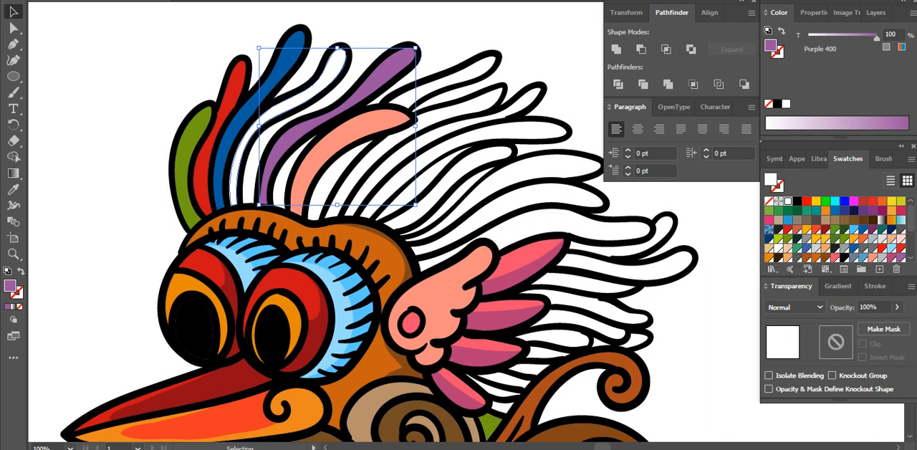
pyautogui.click(324, 81)
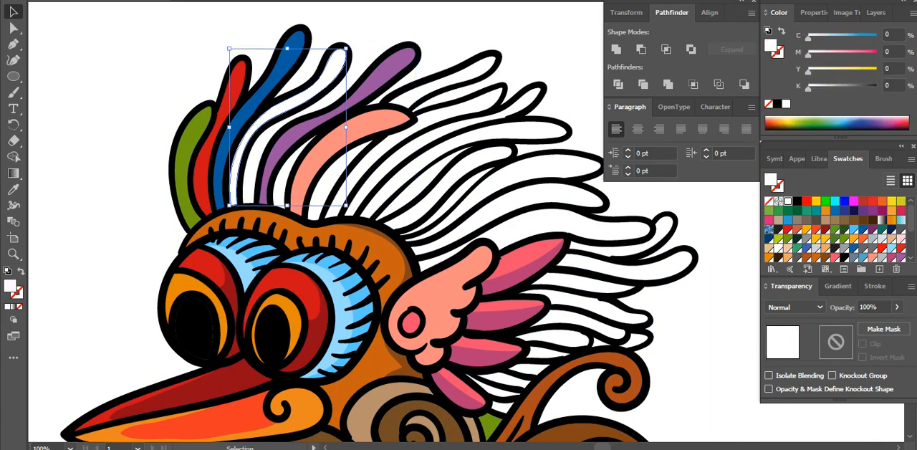
pyautogui.click(863, 239)
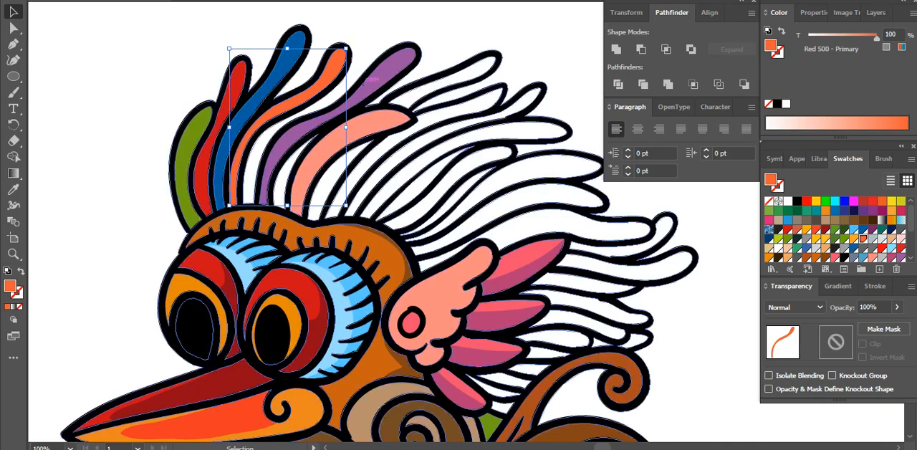
# Paint a black rounded outline closing the open tip of the feather between the orange and purple crest feathers
pyautogui.hotkey('ctrl', 'shift', 'a')
pyautogui.hotkey('ctrl', 'a')
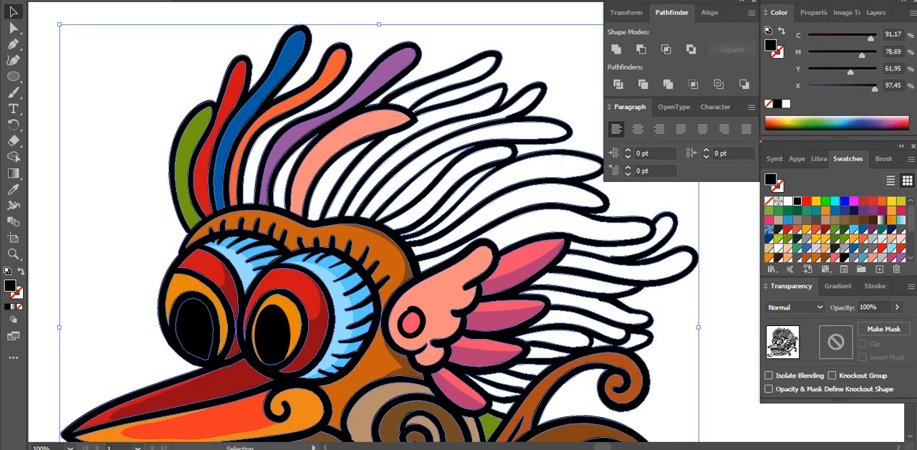
pyautogui.hotkey('ctrl', 'shift', 'a')
pyautogui.press('b')
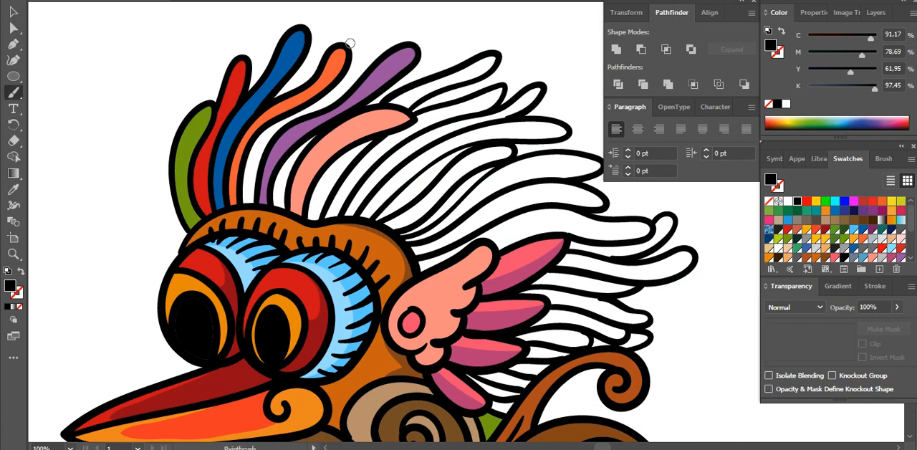
pyautogui.moveTo(354, 60)
pyautogui.mouseDown()
pyautogui.moveTo(367, 46)
pyautogui.moveTo(382, 46)
pyautogui.moveTo(381, 54)
pyautogui.mouseUp()
pyautogui.press('v')
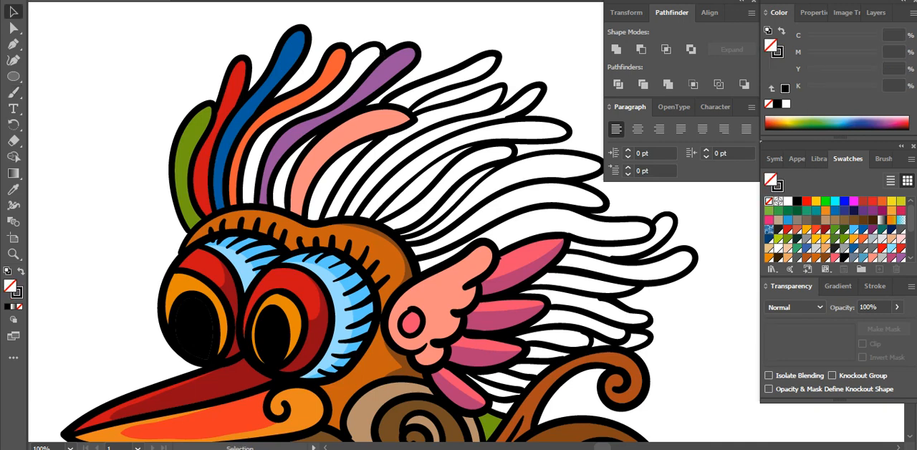
# Expand the appearance and outlines of all the line art, and unite the new brush stroke with it
pyautogui.hotkey('ctrl', 'a')
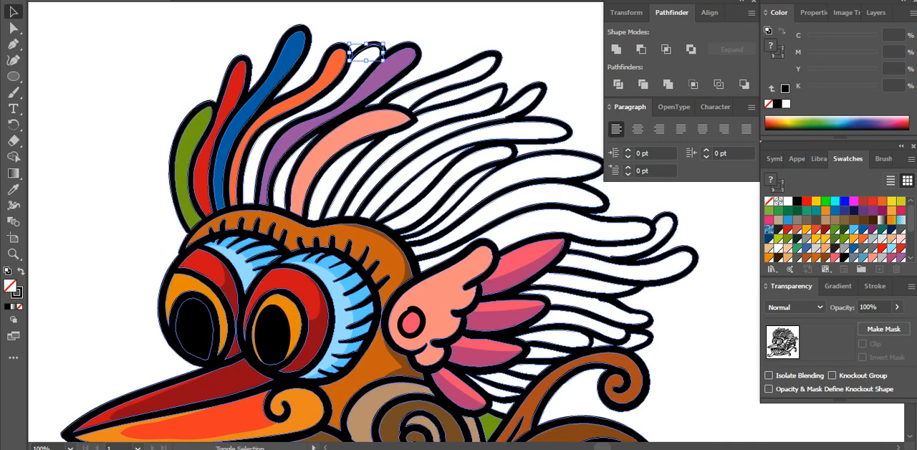
pyautogui.click(149, 1)
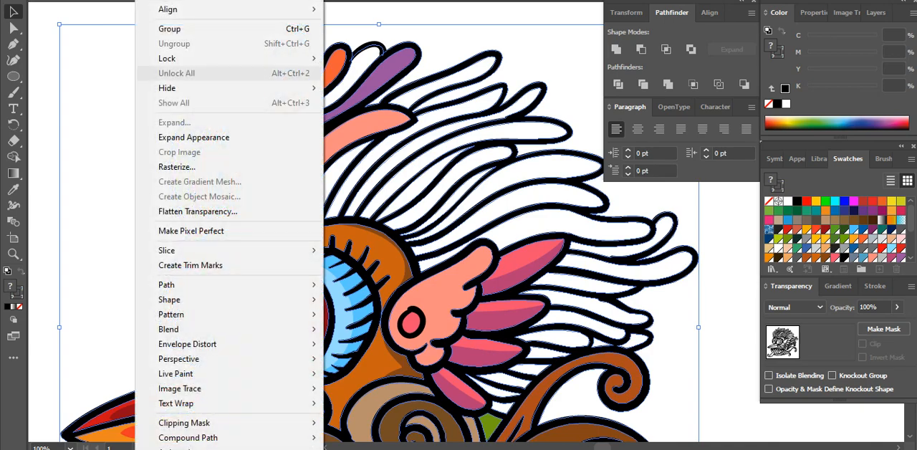
pyautogui.click(192, 137)
pyautogui.click(148, 1)
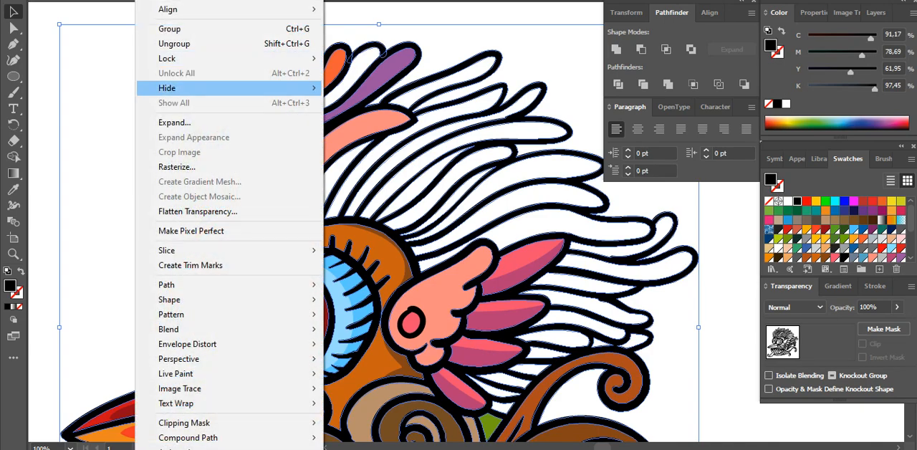
pyautogui.click(175, 123)
pyautogui.click(616, 50)
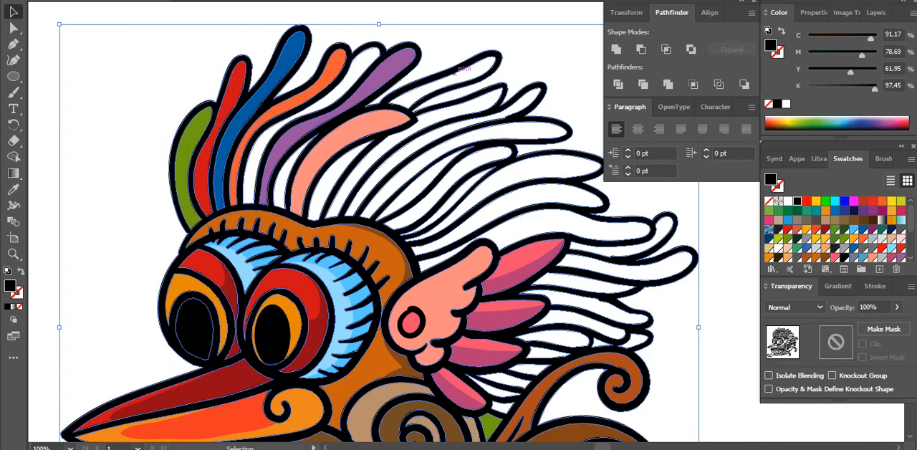
pyautogui.hotkey('ctrl', 'shift', 'a')
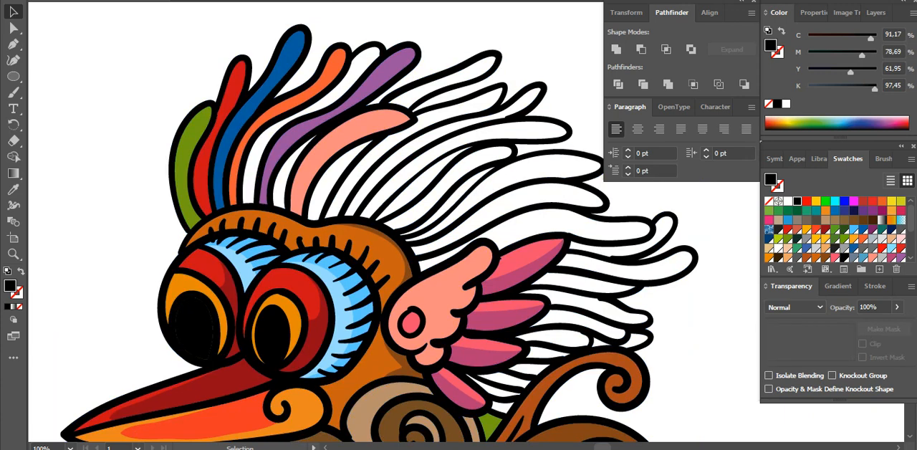
# Trace a closed Pencil shape along the inside of the newly capped feather, from its tip down to its base
pyautogui.press('n')
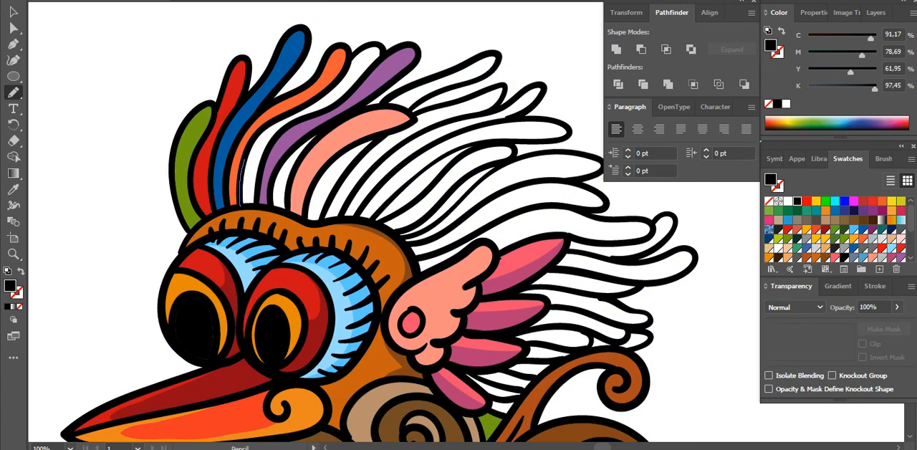
pyautogui.moveTo(255, 136); pyautogui.dragTo(324, 92)
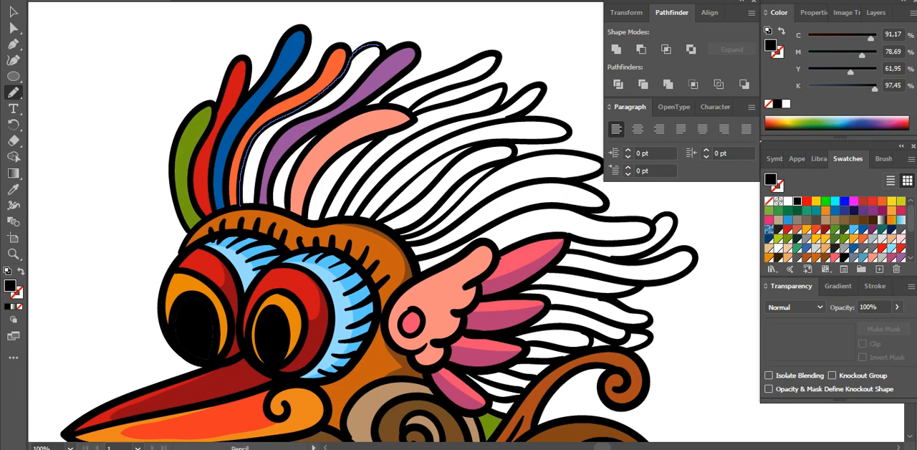
pyautogui.moveTo(362, 79); pyautogui.dragTo(336, 105)
pyautogui.moveTo(286, 128); pyautogui.dragTo(268, 151)
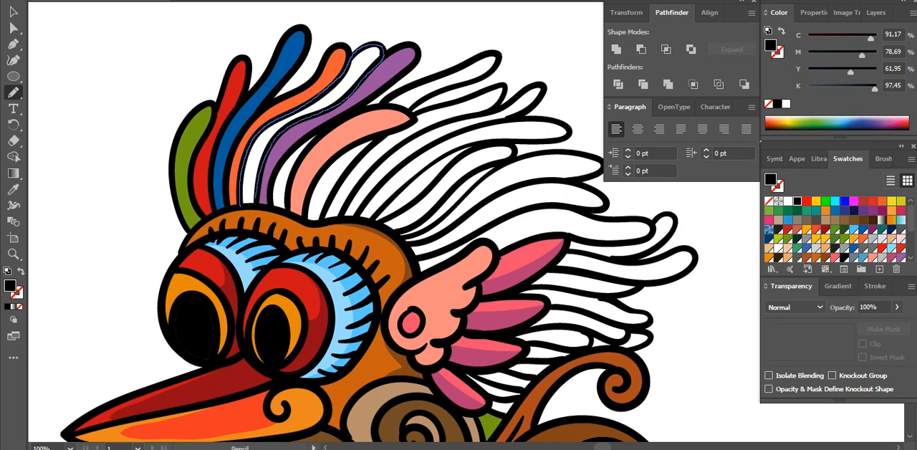
pyautogui.moveTo(249, 203); pyautogui.dragTo(252, 205)
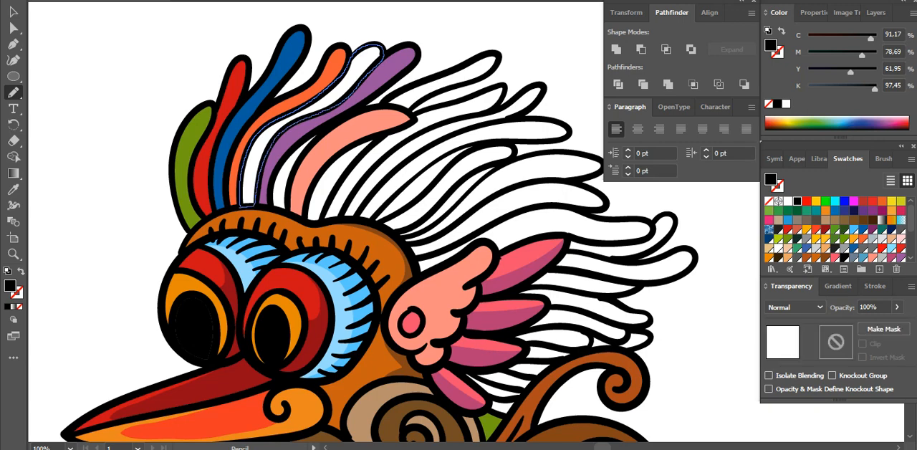
# Fill the traced feather shape with the swatch R=245 G=174 B=1 and send it to the back
pyautogui.click(806, 229)
pyautogui.rightClick(356, 69)
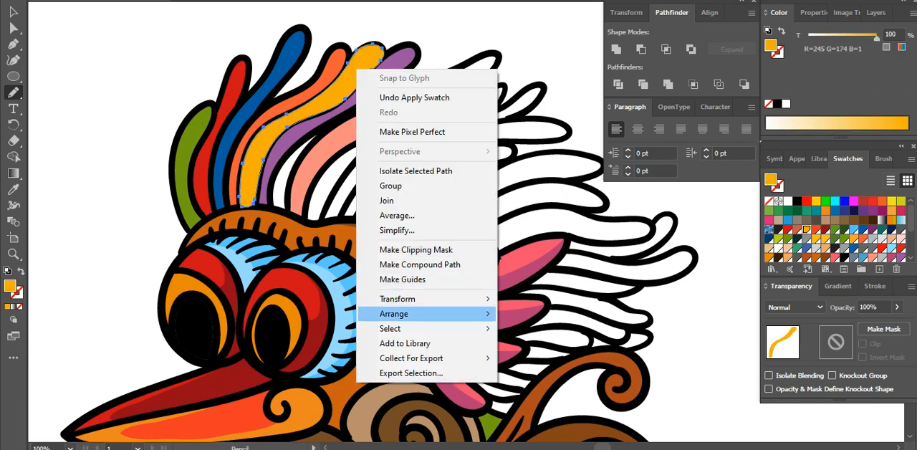
pyautogui.moveTo(408, 308)
pyautogui.click(545, 358)
pyautogui.press('v')
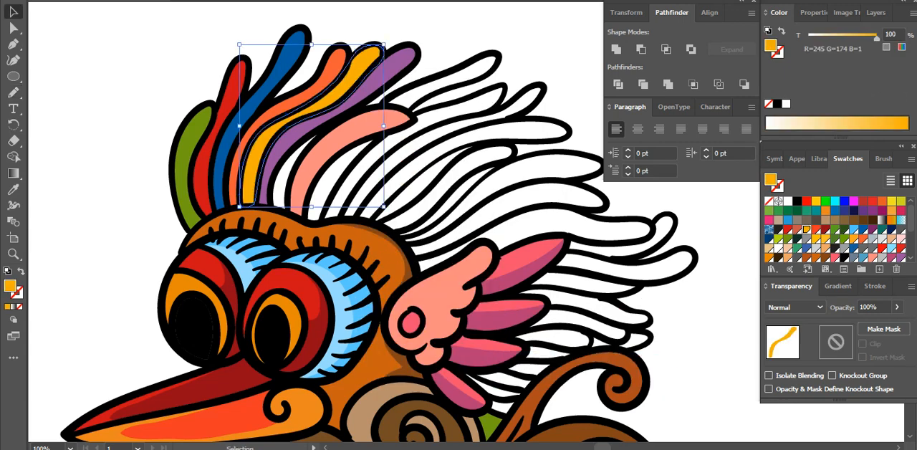
# Fill the long feather behind the salmon one with R=179 G=217 B=20, and the feather between purple and salmon with R=0 G=93 B=161
pyautogui.click(453, 44)
pyautogui.click(469, 66)
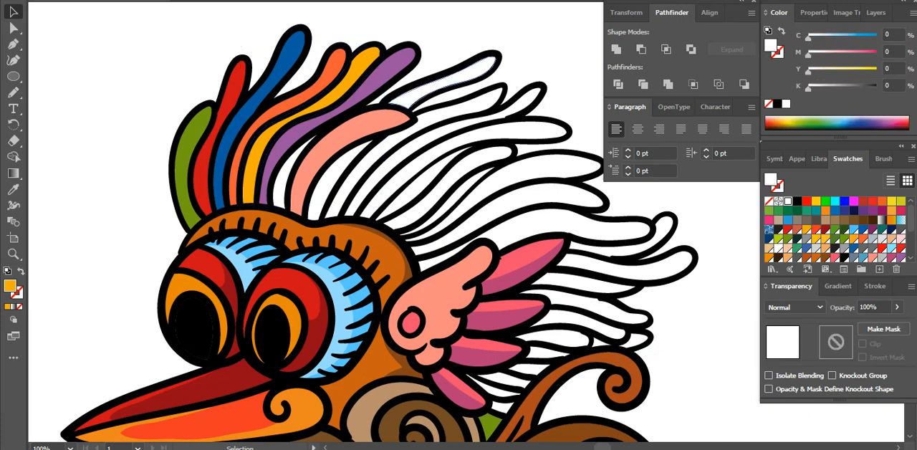
pyautogui.click(778, 238)
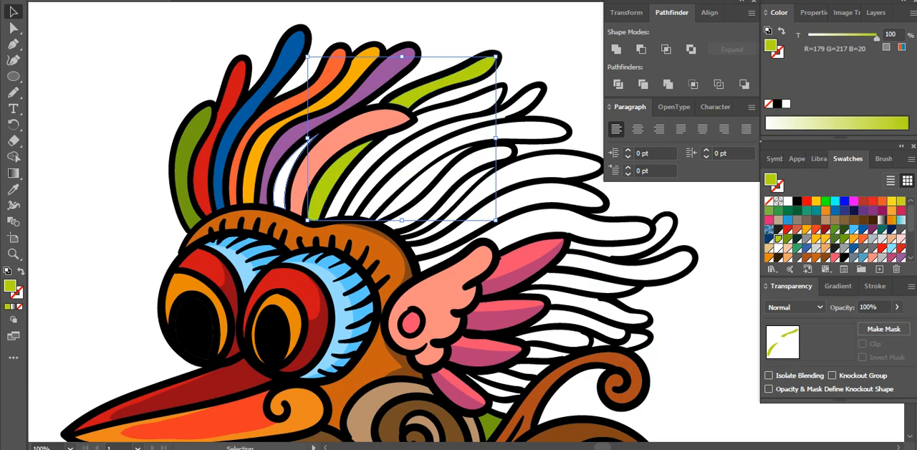
pyautogui.click(281, 185)
pyautogui.click(863, 230)
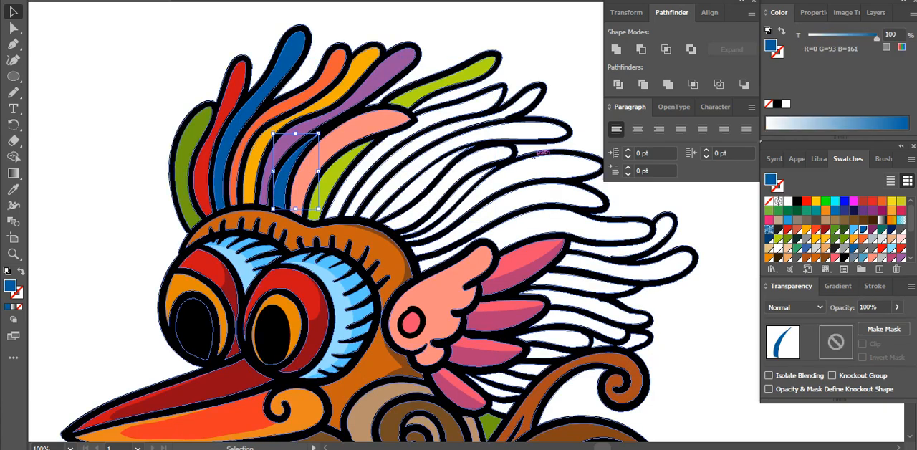
# Fill the feather below the lime one with a medium green swatch, and the one after it with R=238 G=56 B=36
pyautogui.click(469, 109)
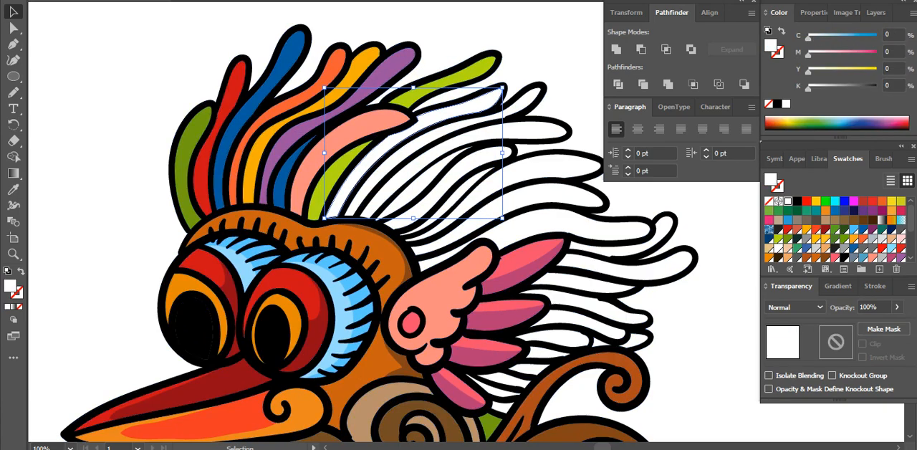
pyautogui.click(778, 209)
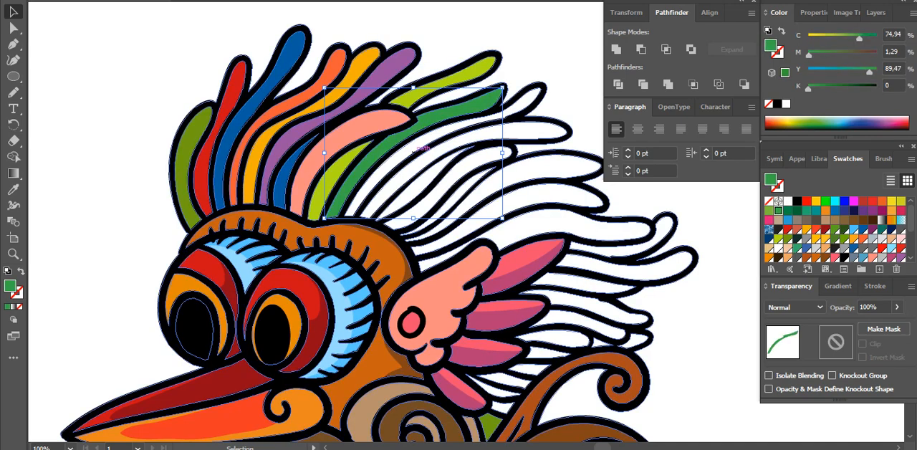
pyautogui.click(521, 105)
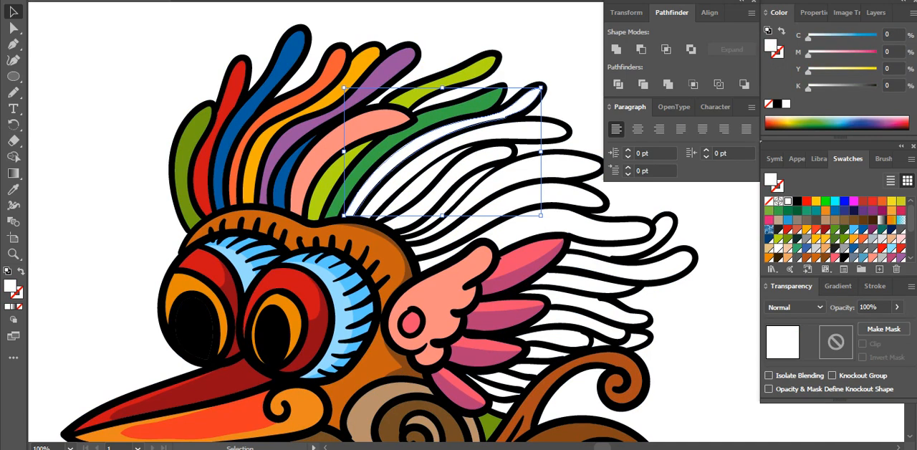
pyautogui.click(816, 230)
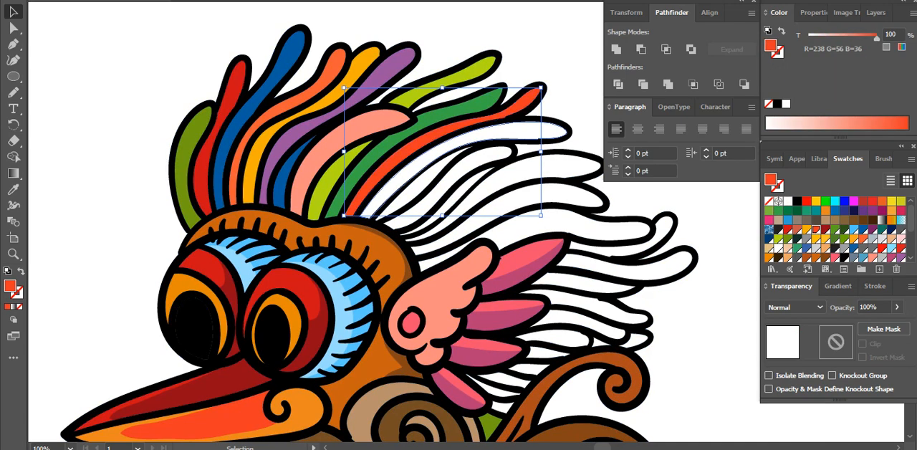
# Fill the long feather below the orange-red one with R=255 G=192 B=0, and the short feather beneath it with R=0 G=93 B=161
pyautogui.click(545, 131)
pyautogui.click(815, 239)
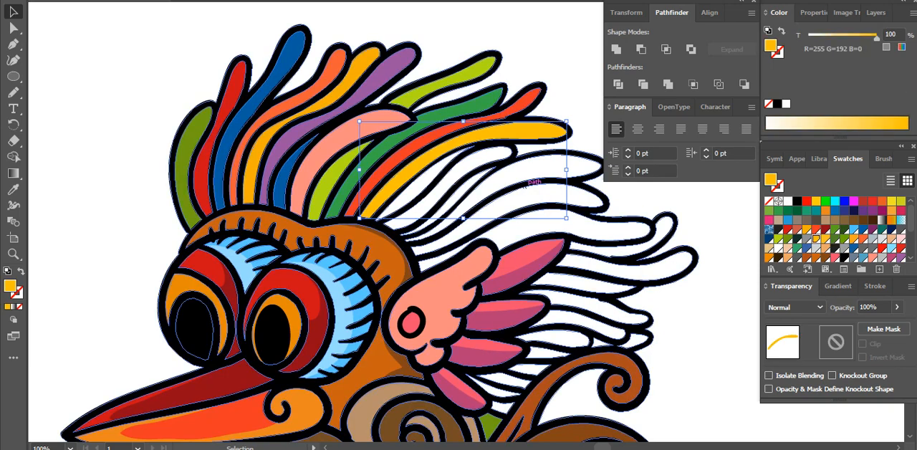
pyautogui.click(423, 182)
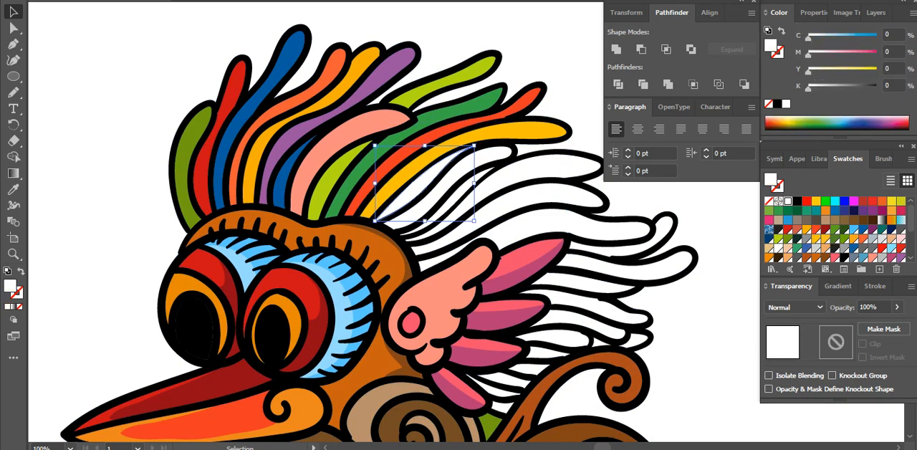
pyautogui.click(863, 230)
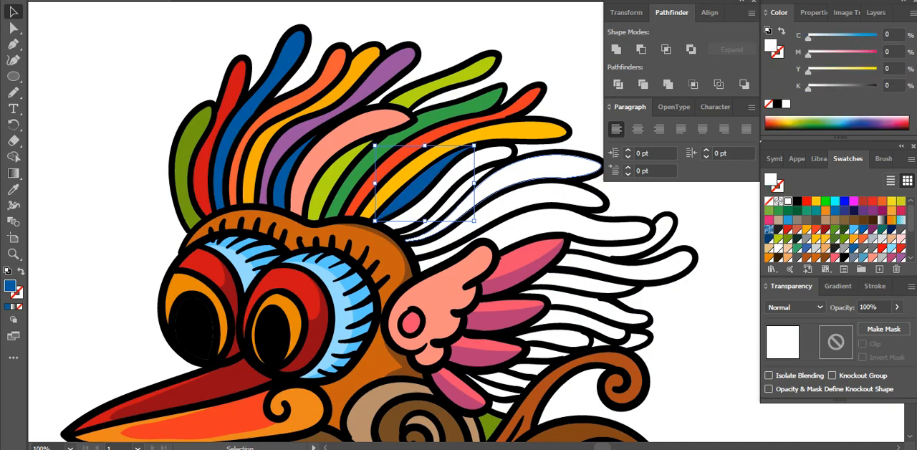
# Fill the wide feather at the back of the crest with Red A100, and the curved feather beside the short blue one with Purple 400
pyautogui.click(504, 174)
pyautogui.click(872, 257)
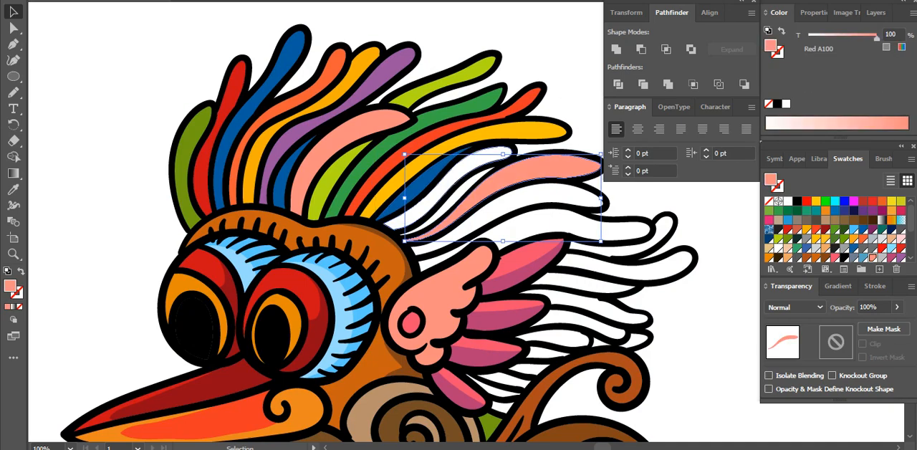
pyautogui.click(465, 171)
pyautogui.click(900, 258)
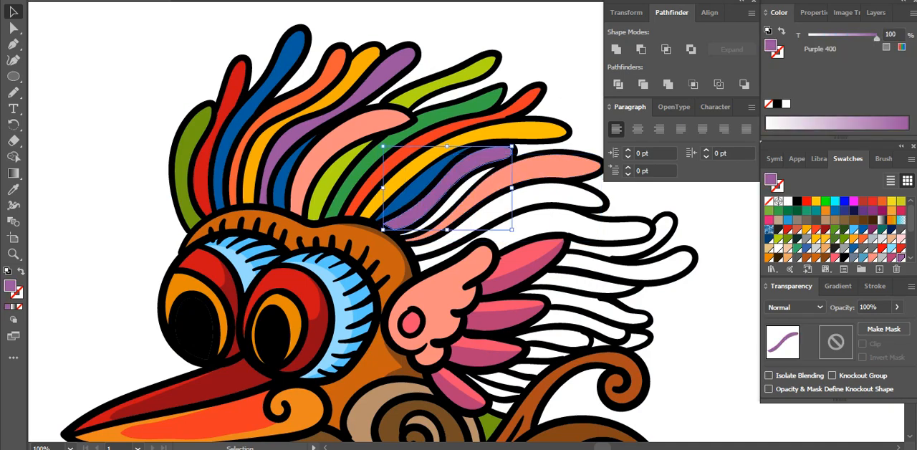
# Fill the thin feather between purple and salmon with R=255 G=192 B=0, and the long feather under the salmon one with R=204 G=15 B=23
pyautogui.click(454, 190)
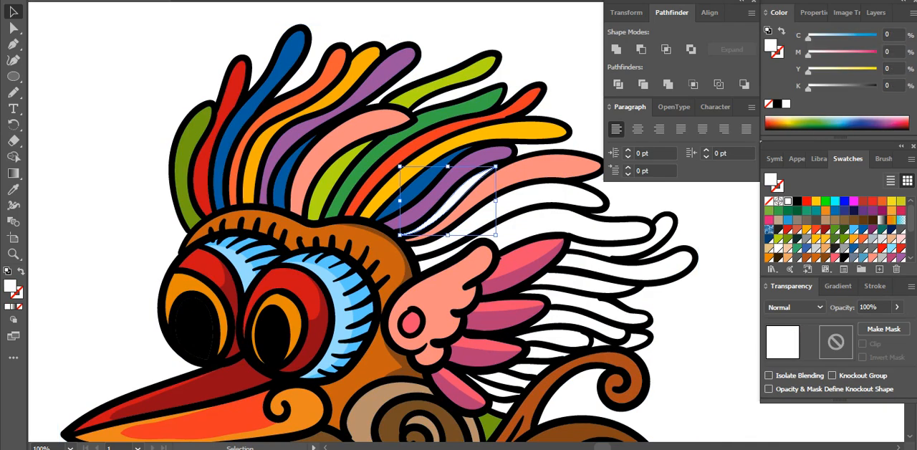
pyautogui.click(816, 239)
pyautogui.click(506, 199)
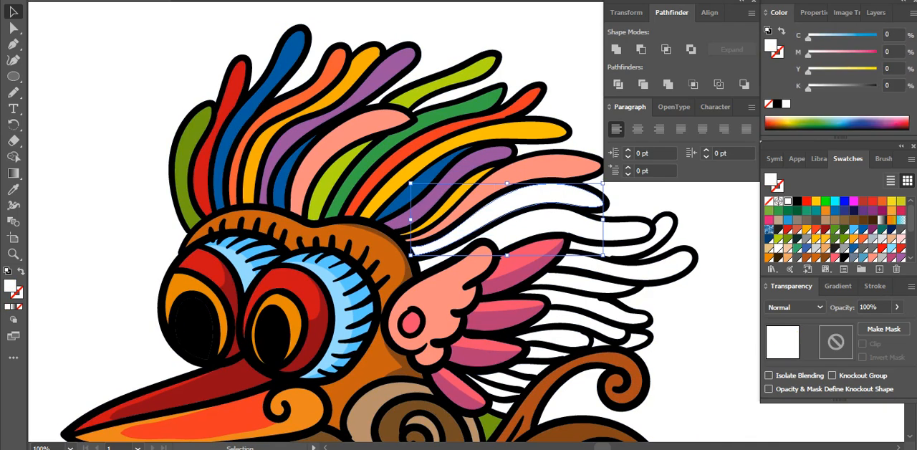
pyautogui.click(787, 229)
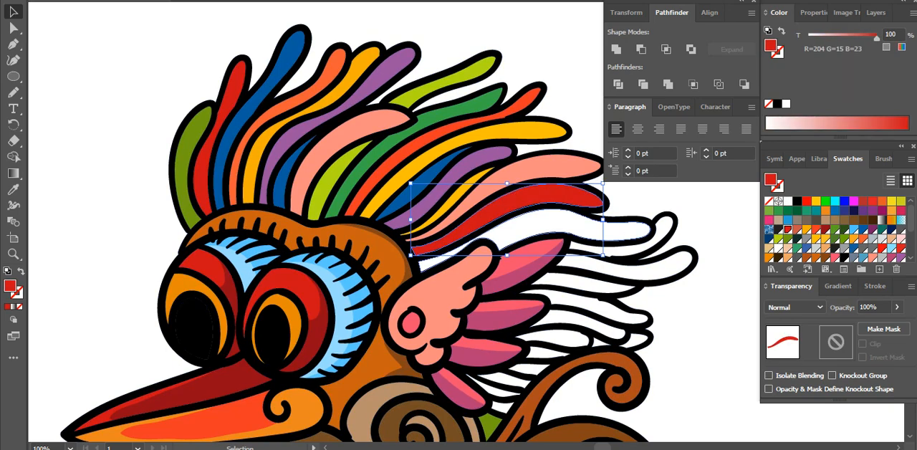
# Fill the long feather just above the wing with R=0 G=93 B=161, and colour the strip beneath it with yellow sampled from a crest feather
pyautogui.click(538, 224)
pyautogui.click(863, 230)
pyautogui.press('space')
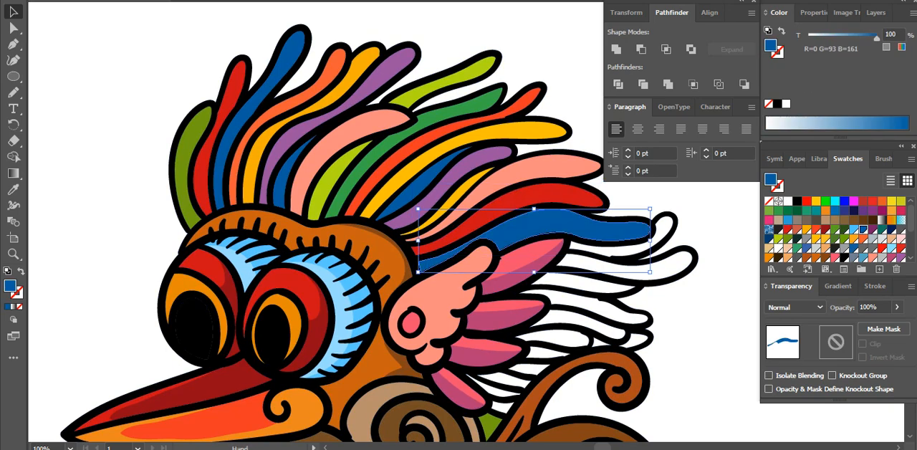
pyautogui.moveTo(687, 286); pyautogui.dragTo(651, 241)
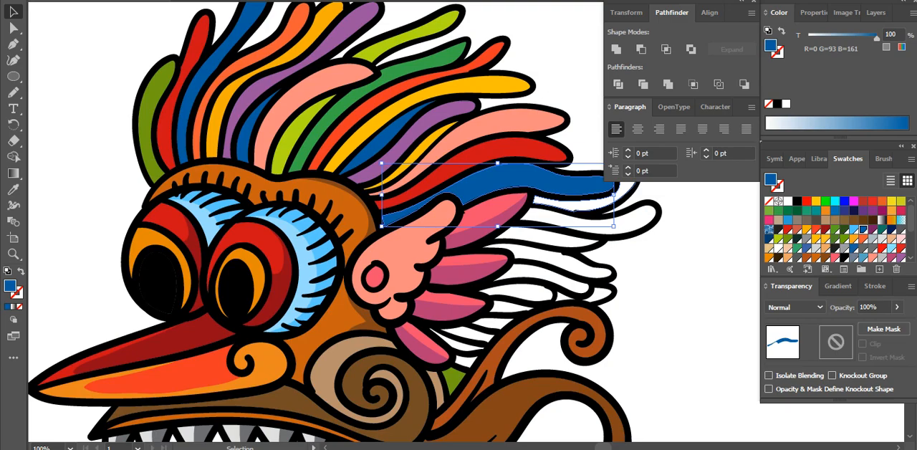
pyautogui.click(560, 204)
pyautogui.press('i')
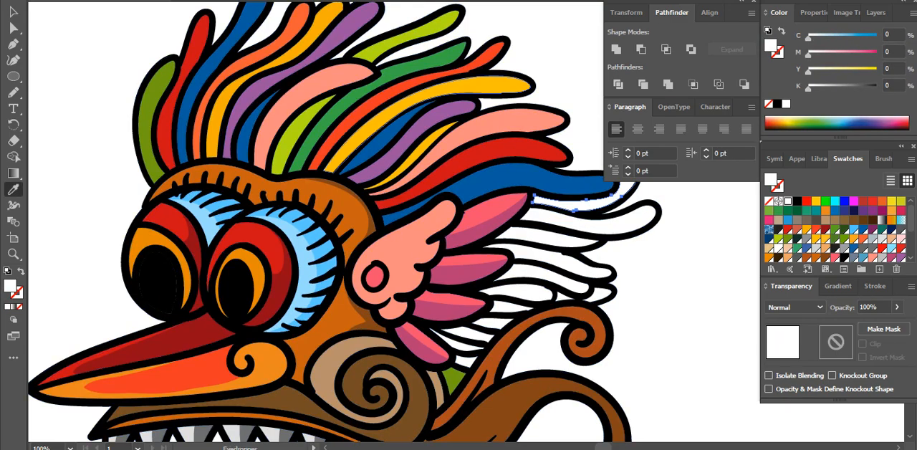
pyautogui.click(503, 85)
pyautogui.press('v')
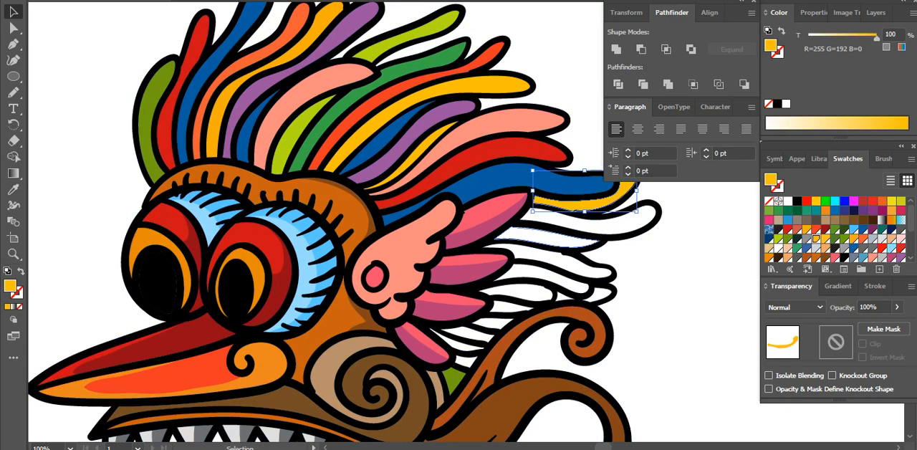
# Fill the feather below the long yellow strip and the two small pieces beneath the lower wing feathers with blue sampled from the crest
pyautogui.click(550, 239)
pyautogui.keyDown('shift'); pyautogui.click(466, 362); pyautogui.keyUp('shift')
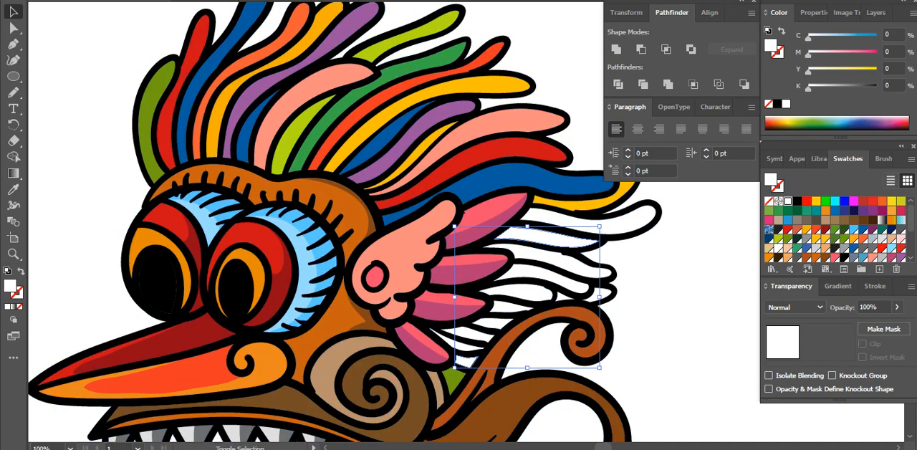
pyautogui.press('i')
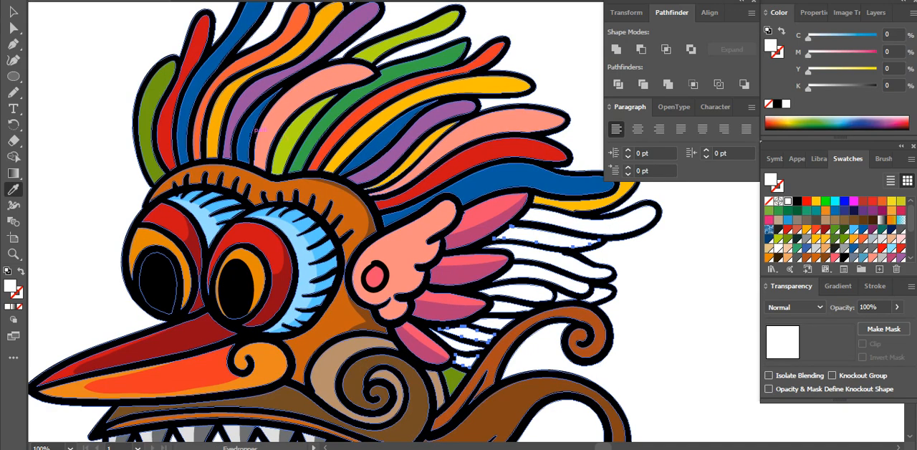
pyautogui.click(249, 135)
pyautogui.press('v')
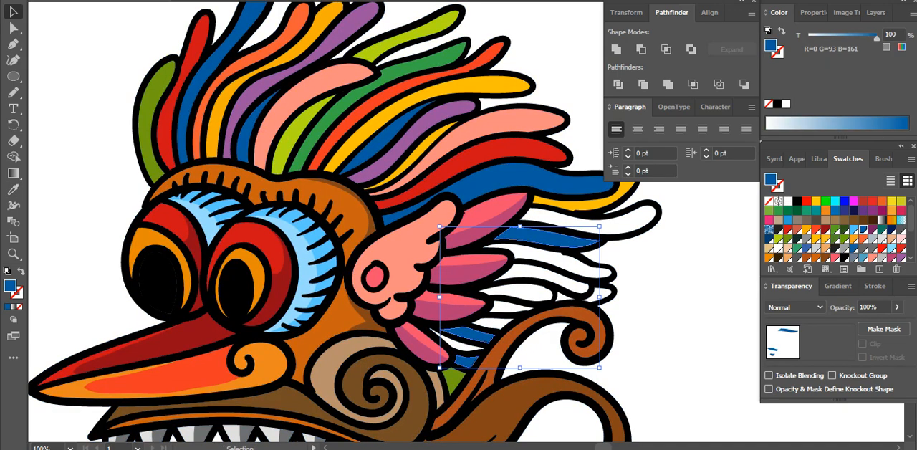
pyautogui.press('Delete')
# Fill the feather above the new blue one and the short lower feather with R=238 G=56 B=36, and the feather between them with R=245 G=174 B=1
pyautogui.click(609, 225)
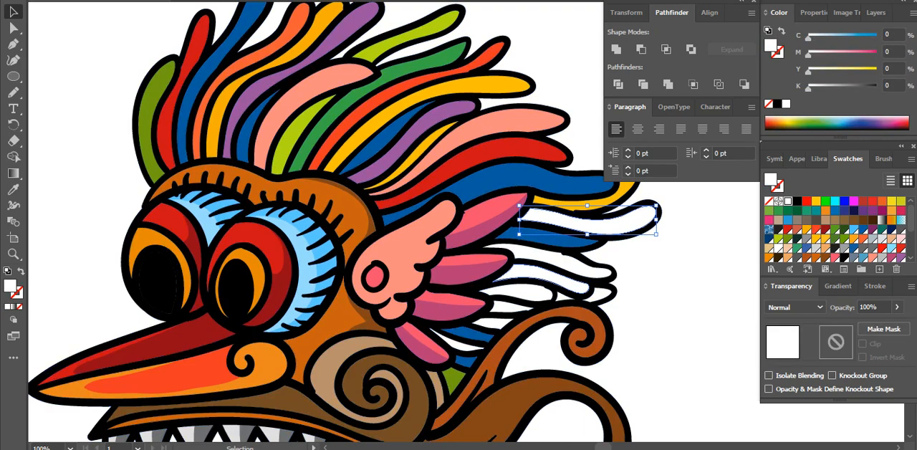
pyautogui.keyDown('shift'); pyautogui.click(552, 277); pyautogui.keyUp('shift')
pyautogui.click(816, 230)
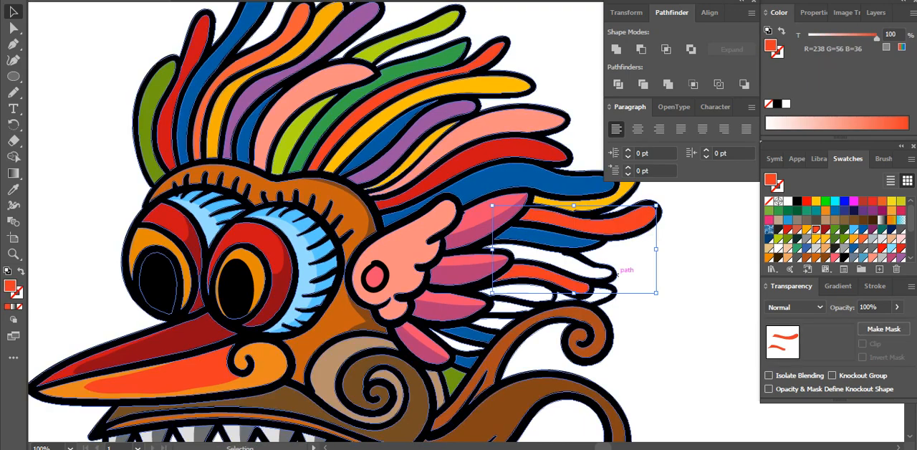
pyautogui.click(599, 271)
pyautogui.click(807, 230)
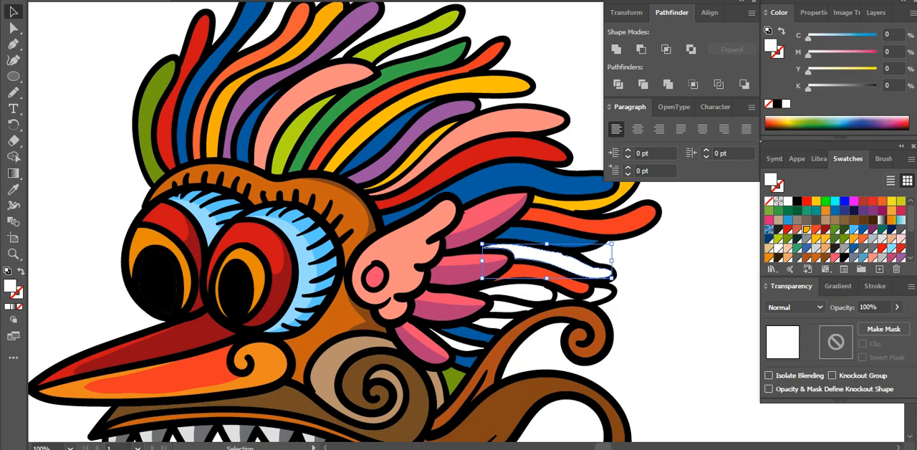
# Fill the short feather under the lower orange-red one with R=114 G=157 B=18, and the strip beneath it and the tip behind with R=82 G=131 B=43
pyautogui.click(515, 293)
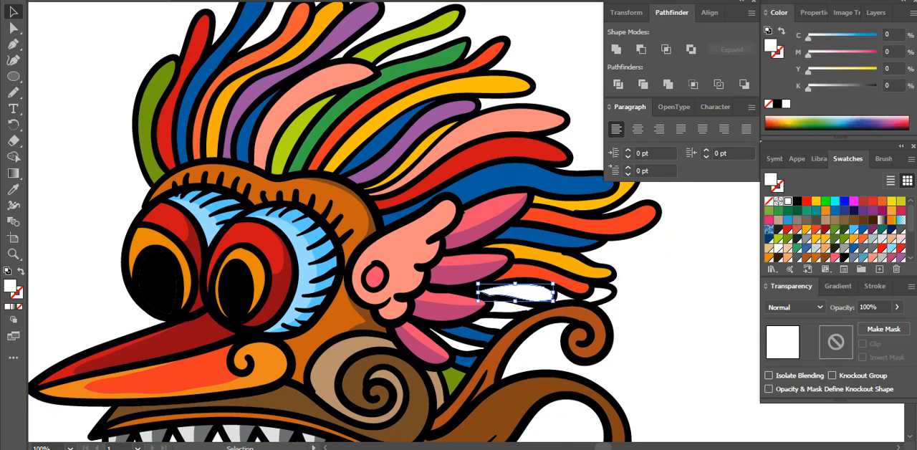
pyautogui.click(787, 238)
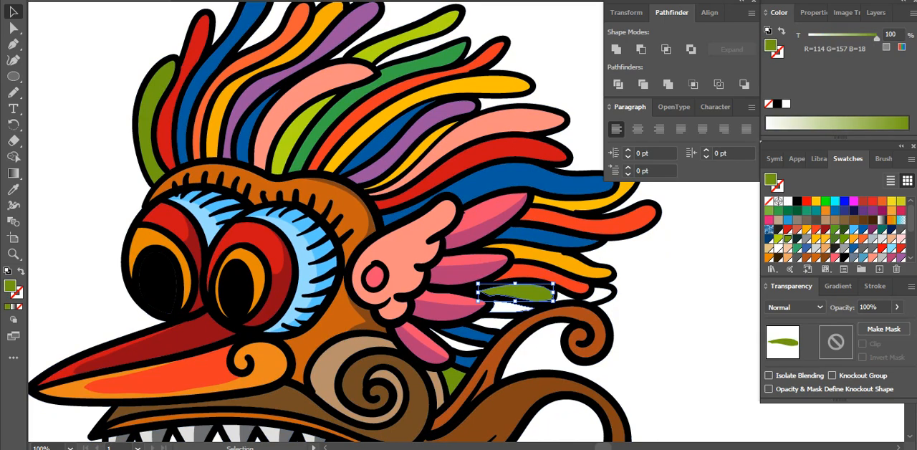
pyautogui.click(510, 307)
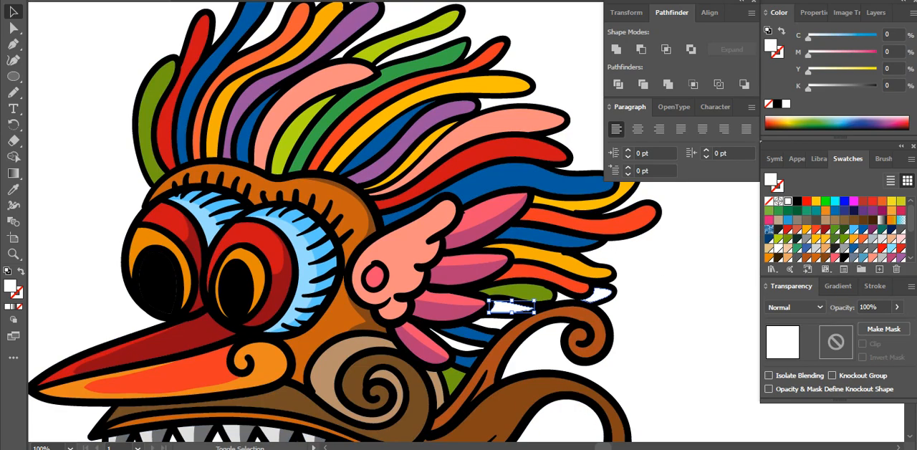
pyautogui.keyDown('shift'); pyautogui.click(603, 295); pyautogui.keyUp('shift')
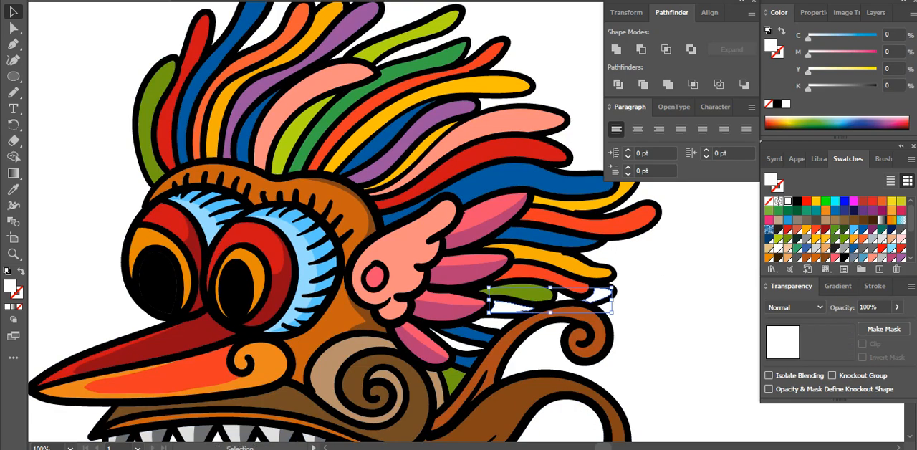
pyautogui.click(835, 240)
# Fill the small white sliver between the olive green feather and the dark green tip with the tip's sampled green
pyautogui.hotkey('ctrl', 'space')
pyautogui.moveTo(666, 343); pyautogui.dragTo(541, 224)
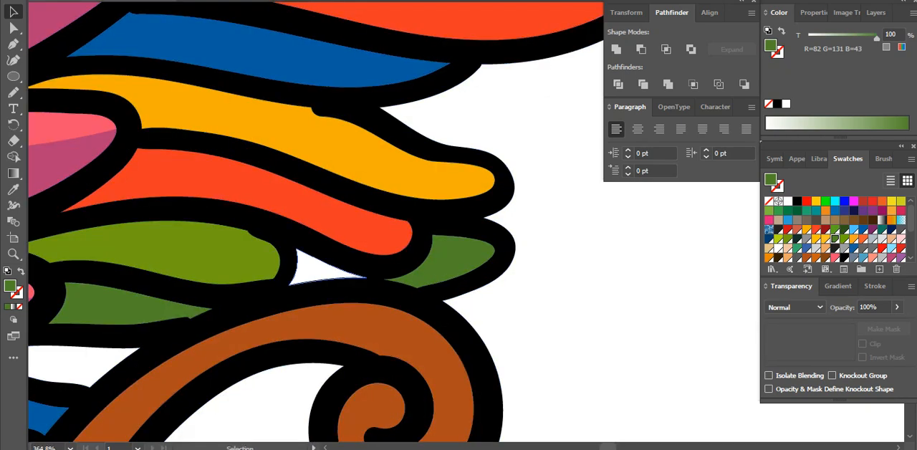
pyautogui.click(321, 272)
pyautogui.press('i')
pyautogui.click(424, 269)
pyautogui.hotkey('ctrl', 'alt', 'space')
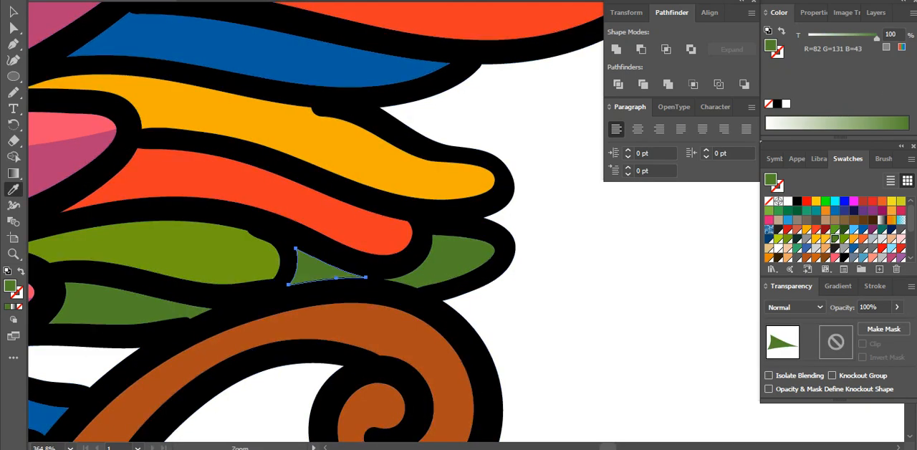
pyautogui.keyDown('ctrl'); pyautogui.keyDown('alt'); pyautogui.click(370, 213); pyautogui.keyUp('alt'); pyautogui.keyUp('ctrl')
pyautogui.keyDown('ctrl'); pyautogui.keyDown('alt'); pyautogui.click(370, 213); pyautogui.keyUp('alt'); pyautogui.keyUp('ctrl')
pyautogui.keyDown('ctrl'); pyautogui.keyDown('alt'); pyautogui.click(452, 180); pyautogui.keyUp('alt'); pyautogui.keyUp('ctrl')
pyautogui.keyDown('ctrl'); pyautogui.keyDown('alt'); pyautogui.click(453, 180); pyautogui.keyUp('alt'); pyautogui.keyUp('ctrl')
pyautogui.keyDown('ctrl'); pyautogui.keyDown('alt'); pyautogui.click(452, 180); pyautogui.keyUp('alt'); pyautogui.keyUp('ctrl')
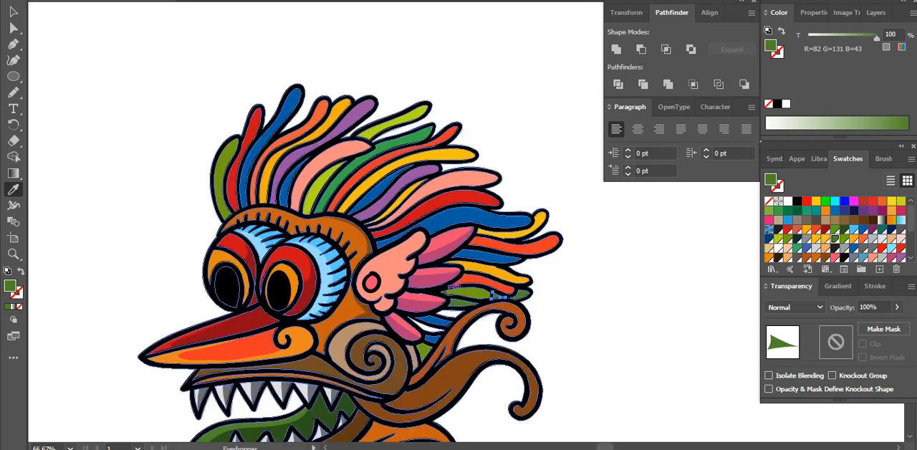
# Fill the small piece under the dark green strip with R=238 G=56 B=36, and the thin piece between the two small blue ones with R=245 G=174 B=1
pyautogui.press('v')
pyautogui.hotkey('ctrl', 'space')
pyautogui.moveTo(501, 365); pyautogui.dragTo(396, 266)
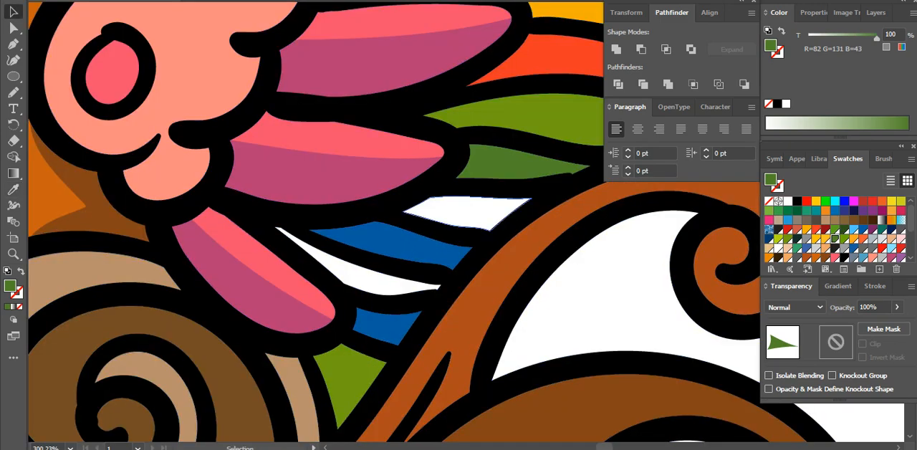
pyautogui.click(469, 214)
pyautogui.click(816, 230)
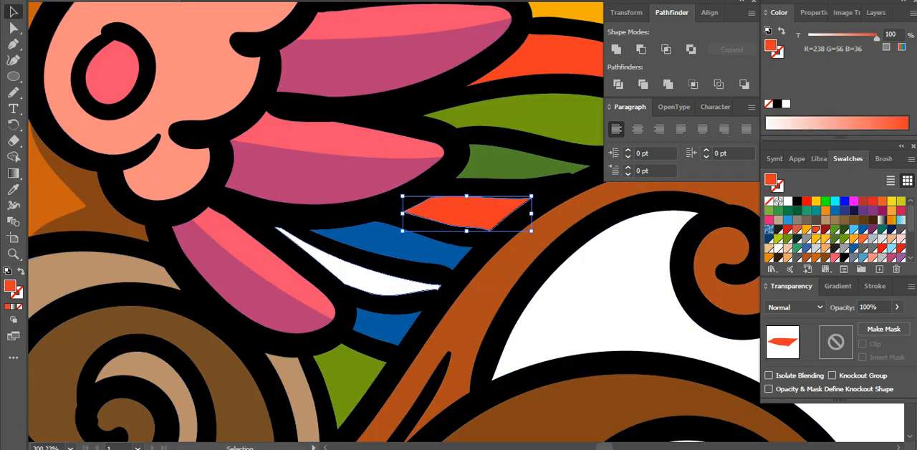
pyautogui.click(388, 286)
pyautogui.click(807, 230)
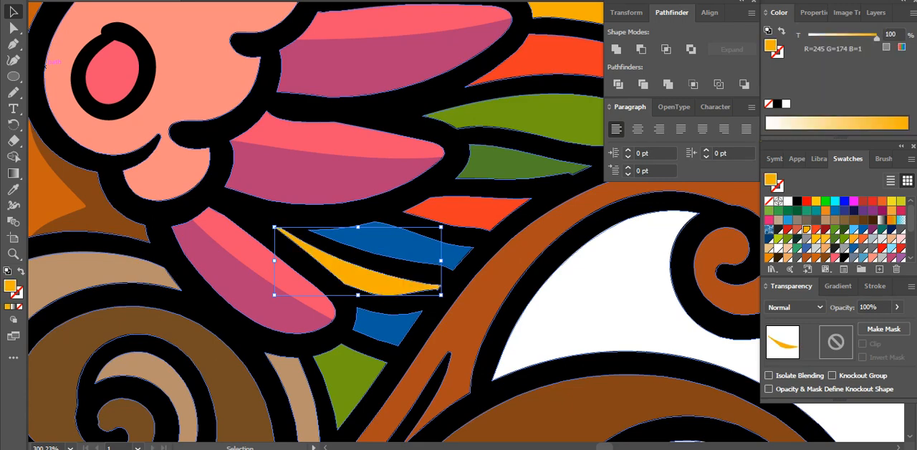
# Examine the whole coloured creature head for areas that still lack colour or detail
pyautogui.hotkey('ctrl', 'alt', 'space')
pyautogui.keyDown('ctrl'); pyautogui.keyDown('alt'); pyautogui.click(421, 190); pyautogui.keyUp('alt'); pyautogui.keyUp('ctrl')
pyautogui.keyDown('ctrl'); pyautogui.keyDown('alt'); pyautogui.click(421, 189); pyautogui.keyUp('alt'); pyautogui.keyUp('ctrl')
pyautogui.keyDown('ctrl'); pyautogui.keyDown('alt'); pyautogui.click(421, 207); pyautogui.keyUp('alt'); pyautogui.keyUp('ctrl')
pyautogui.keyDown('ctrl'); pyautogui.keyDown('alt'); pyautogui.click(456, 224); pyautogui.keyUp('alt'); pyautogui.keyUp('ctrl')
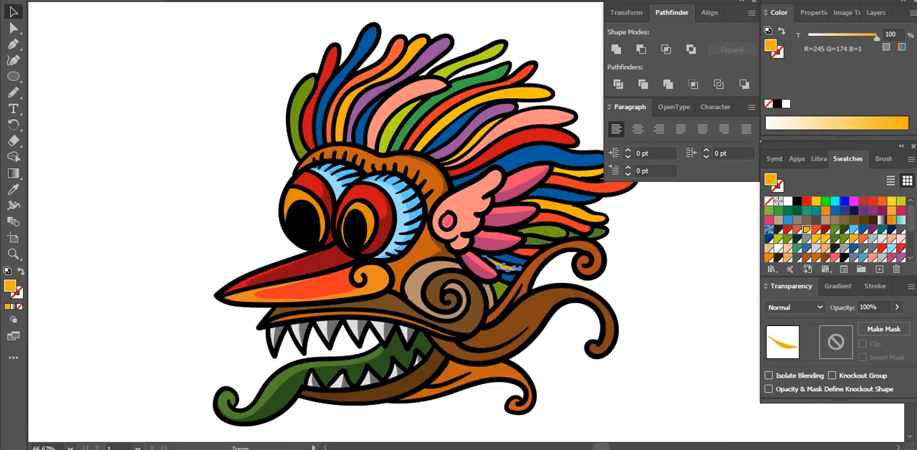
pyautogui.keyDown('ctrl'); pyautogui.keyDown('alt'); pyautogui.click(451, 223); pyautogui.keyUp('alt'); pyautogui.keyUp('ctrl')
pyautogui.click(638, 286)
pyautogui.press('space')
pyautogui.moveTo(638, 286); pyautogui.dragTo(539, 278)
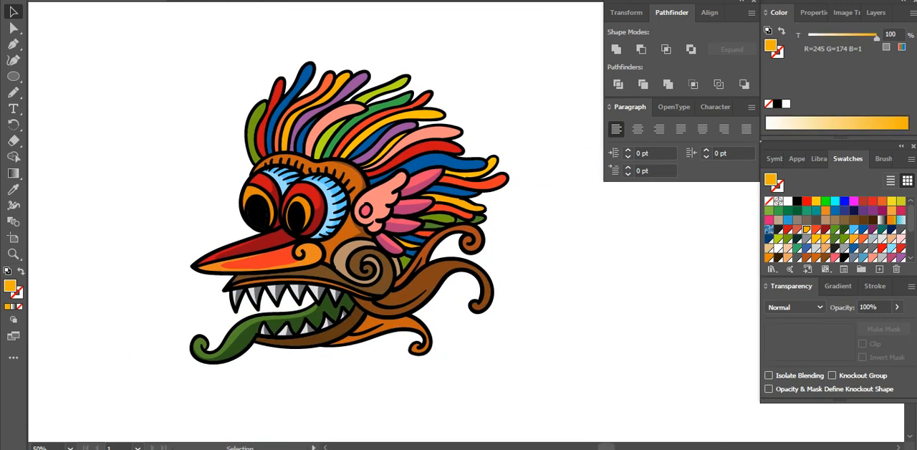
pyautogui.hotkey('ctrl', 'space')
pyautogui.moveTo(551, 365); pyautogui.dragTo(170, 43)
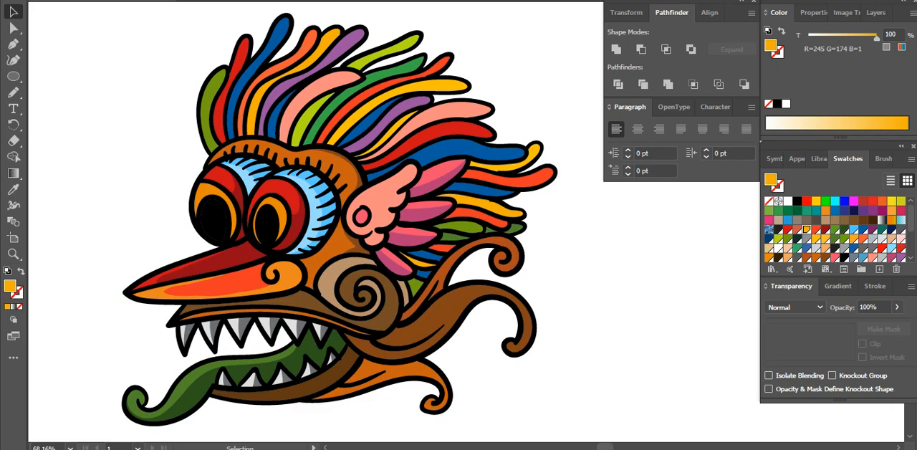
# Draw a small white ellipse without stroke as a highlight on the front side of the far eye's pupil
pyautogui.click(787, 201)
pyautogui.click(13, 76)
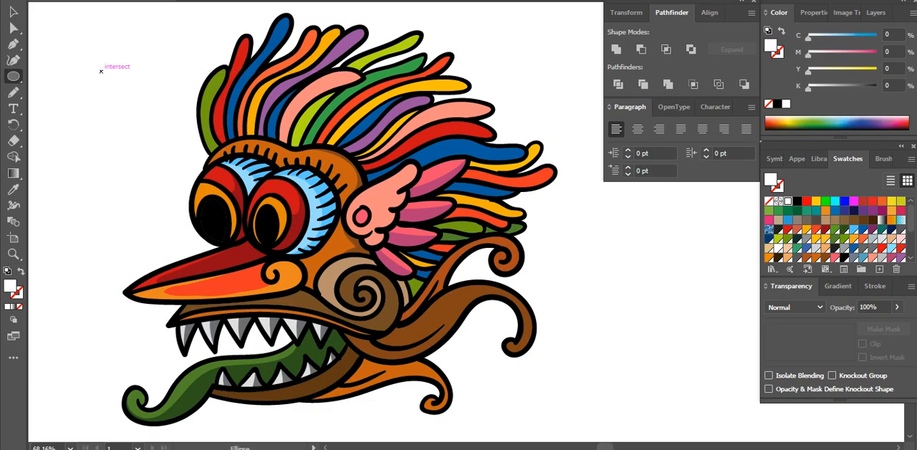
pyautogui.moveTo(101, 72); pyautogui.dragTo(203, 214)
pyautogui.press('v')
pyautogui.hotkey('ctrl', 'shift', 'a')
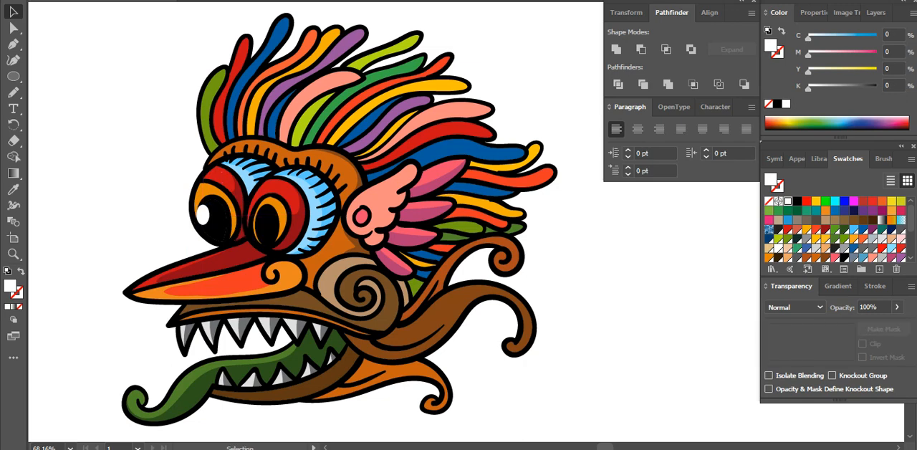
# Duplicate the white ellipse highlight onto the pupil of the other eye
pyautogui.click(202, 213)
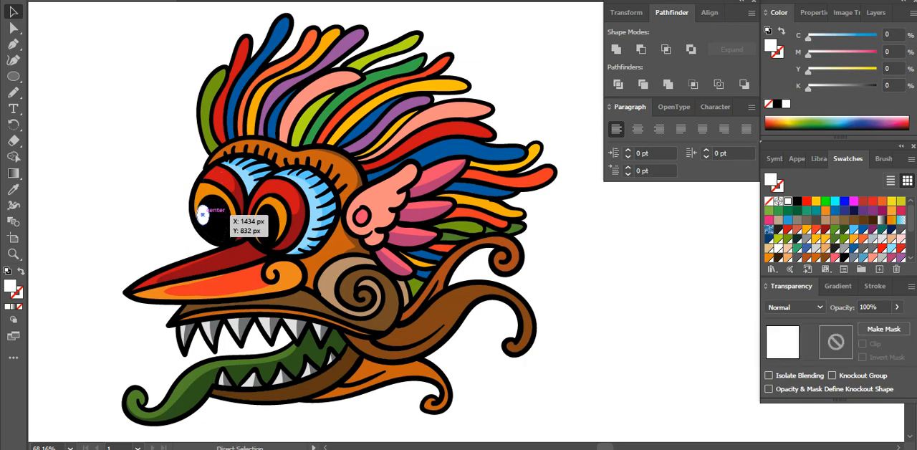
pyautogui.moveTo(203, 213); pyautogui.dragTo(287, 212)
pyautogui.hotkey('ctrl', 'shift', 'a')
pyautogui.press('space')
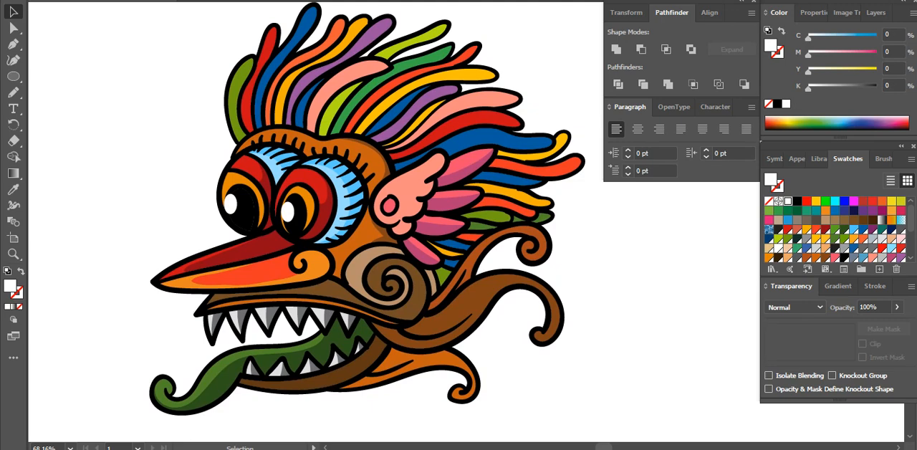
# Paint a curved white highlight inside the orange curl behind the beak with a round Paintbrush, using a white stroke and no fill
pyautogui.press('b')
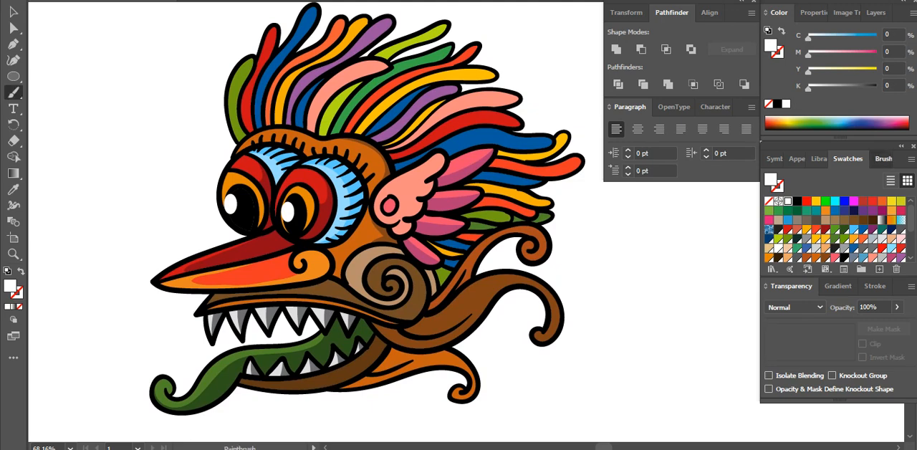
pyautogui.click(883, 158)
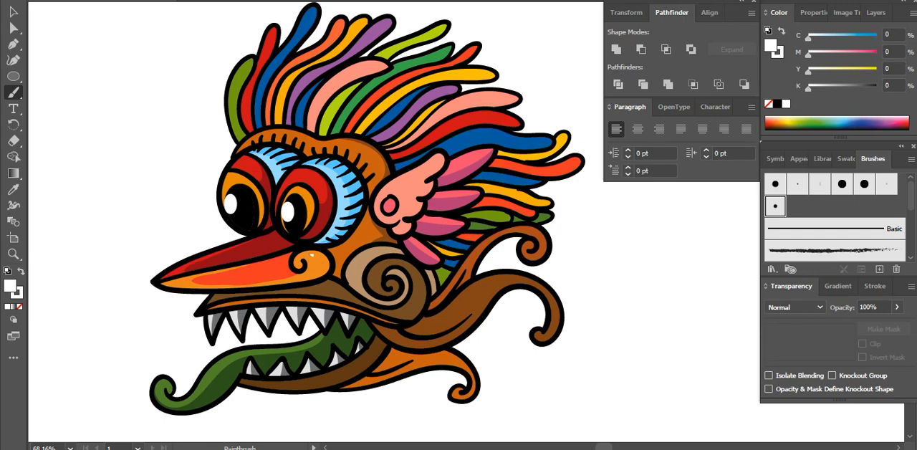
pyautogui.press('/')
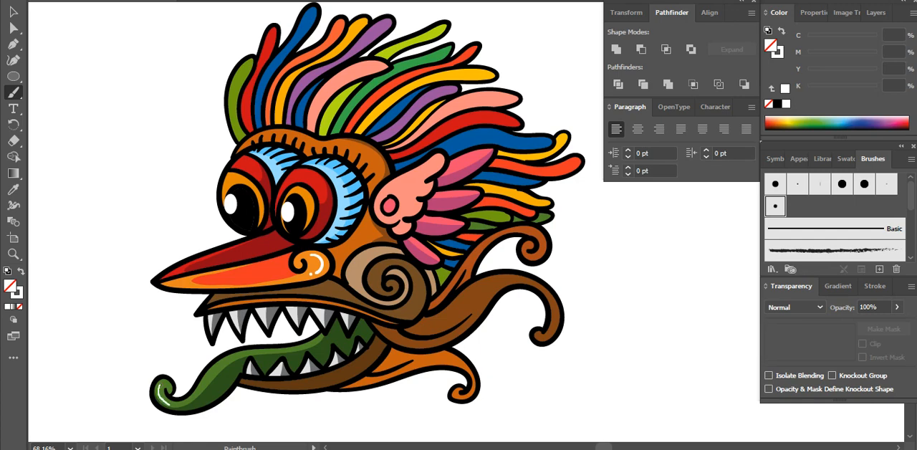
# Paint curved white highlights along the green tongue and on both sides of the brown cheek spiral
pyautogui.moveTo(192, 395); pyautogui.dragTo(222, 367)
pyautogui.moveTo(421, 291); pyautogui.dragTo(399, 313)
pyautogui.moveTo(362, 254); pyautogui.dragTo(352, 286)
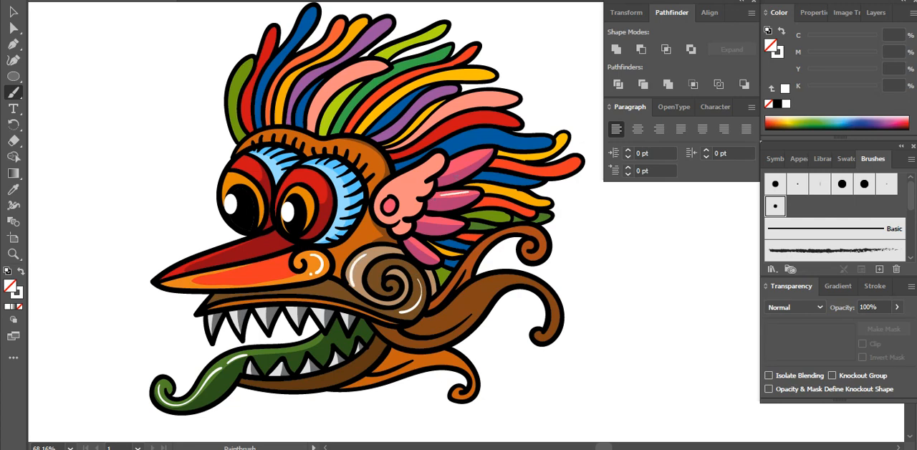
# Paint white highlights on the pink feathers, the wing-shaped ear, the orange brow and the red eyelids
pyautogui.moveTo(451, 166); pyautogui.dragTo(479, 156)
pyautogui.moveTo(428, 220); pyautogui.dragTo(445, 219)
pyautogui.moveTo(392, 185); pyautogui.dragTo(439, 159)
pyautogui.moveTo(416, 203); pyautogui.dragTo(410, 208)
pyautogui.moveTo(294, 174); pyautogui.dragTo(320, 189)
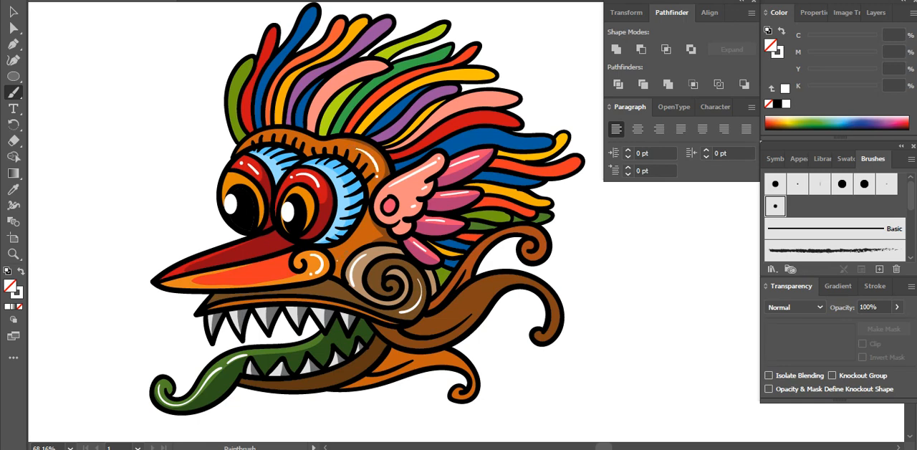
# Paint white highlights on the orange cheek above the spiral, along the red upper beak and inside both eyes
pyautogui.moveTo(337, 260); pyautogui.dragTo(365, 234)
pyautogui.moveTo(212, 261); pyautogui.dragTo(269, 241)
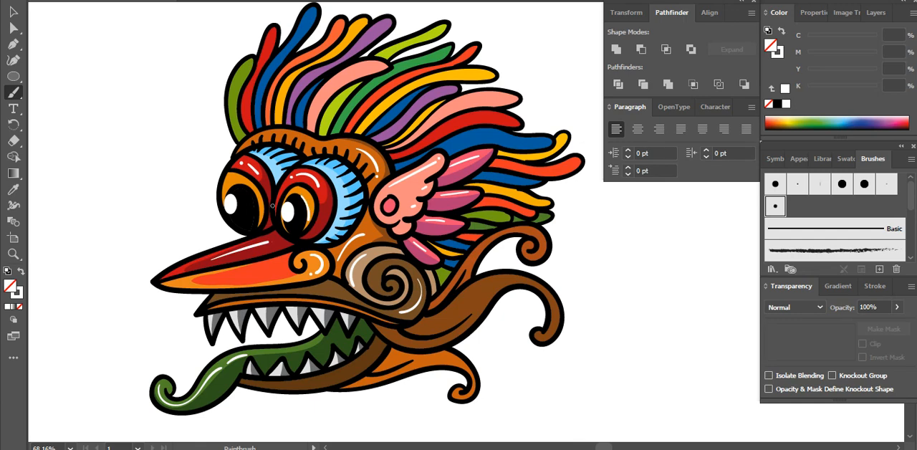
pyautogui.moveTo(302, 179); pyautogui.dragTo(307, 236)
pyautogui.moveTo(249, 190); pyautogui.dragTo(259, 214)
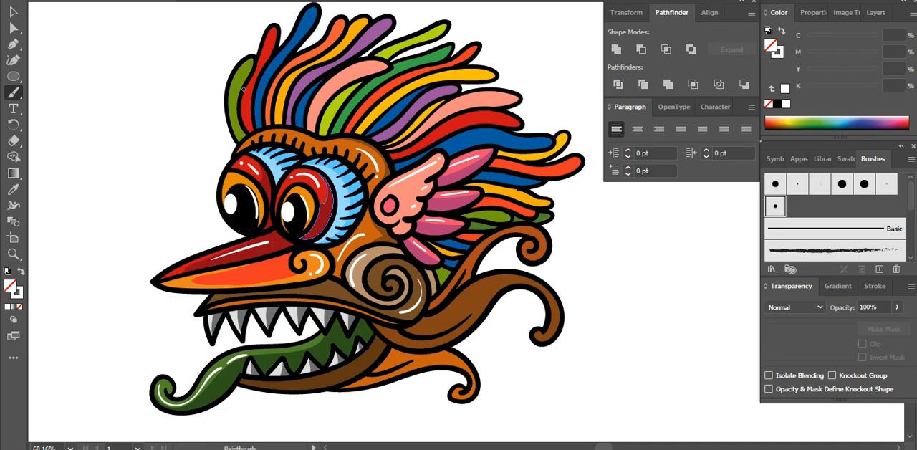
# Paint white line and dot highlights along the green, red, blue, orange, purple and pink feathers of the upper crest
pyautogui.moveTo(234, 78); pyautogui.dragTo(229, 112)
pyautogui.moveTo(307, 23); pyautogui.dragTo(272, 71)
pyautogui.moveTo(273, 31); pyautogui.dragTo(263, 58)
pyautogui.moveTo(300, 85)
pyautogui.mouseDown()
pyautogui.moveTo(319, 74)
pyautogui.moveTo(354, 76)
pyautogui.mouseUp()
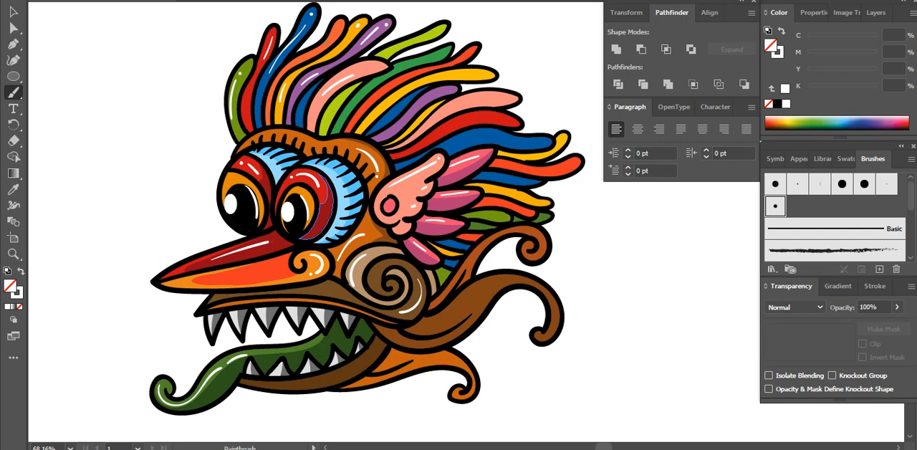
pyautogui.moveTo(327, 43); pyautogui.dragTo(336, 31)
pyautogui.moveTo(325, 124); pyautogui.dragTo(337, 103)
pyautogui.moveTo(428, 59); pyautogui.dragTo(438, 54)
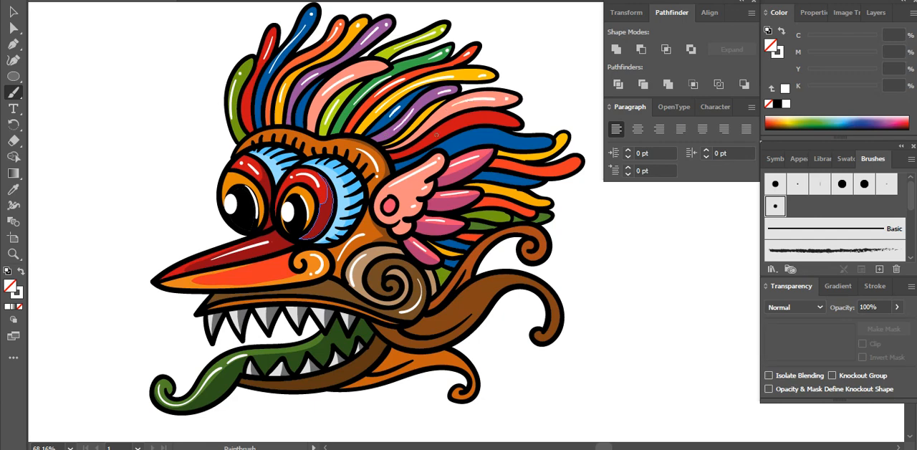
# Paint white highlights along the rear crest feathers, from the red and blue ones down to the small feathers behind the ear
pyautogui.moveTo(456, 123); pyautogui.dragTo(500, 119)
pyautogui.click(512, 123)
pyautogui.moveTo(458, 145); pyautogui.dragTo(562, 140)
pyautogui.moveTo(534, 170); pyautogui.dragTo(562, 169)
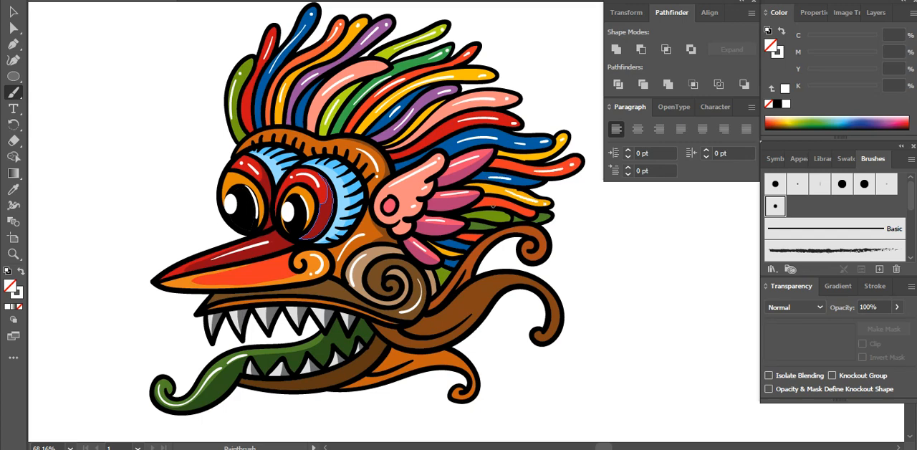
pyautogui.moveTo(493, 202)
pyautogui.mouseDown()
pyautogui.moveTo(515, 207)
pyautogui.moveTo(504, 217)
pyautogui.mouseUp()
pyautogui.moveTo(453, 245); pyautogui.dragTo(463, 246)
# Paint white highlights following the curves and curled tips of the brown and orange tendrils behind the jaw
pyautogui.moveTo(442, 317)
pyautogui.mouseDown()
pyautogui.moveTo(492, 284)
pyautogui.moveTo(523, 276)
pyautogui.mouseUp()
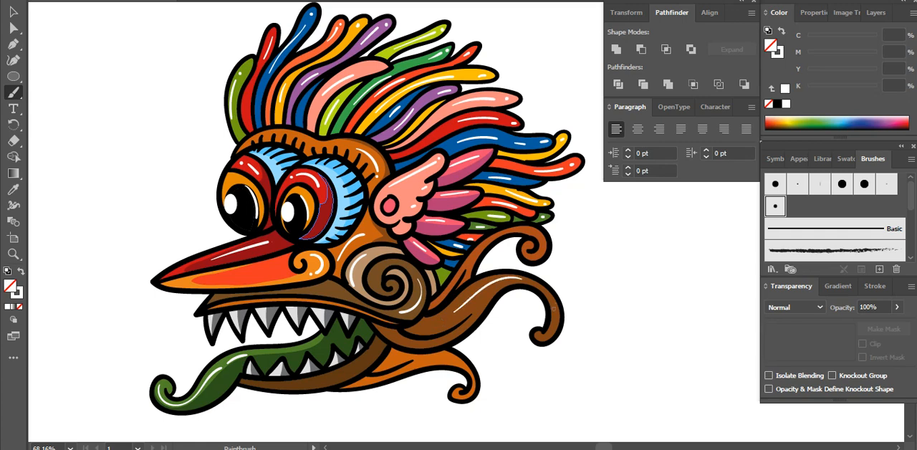
pyautogui.moveTo(555, 315); pyautogui.dragTo(539, 337)
pyautogui.moveTo(522, 228)
pyautogui.mouseDown()
pyautogui.moveTo(539, 232)
pyautogui.moveTo(542, 251)
pyautogui.moveTo(529, 258)
pyautogui.mouseUp()
pyautogui.moveTo(434, 357); pyautogui.dragTo(459, 364)
# Paint white highlights on the near eye and along the brown upper jaw, undoing the extra stroke over the tongue
pyautogui.moveTo(308, 215); pyautogui.dragTo(326, 201)
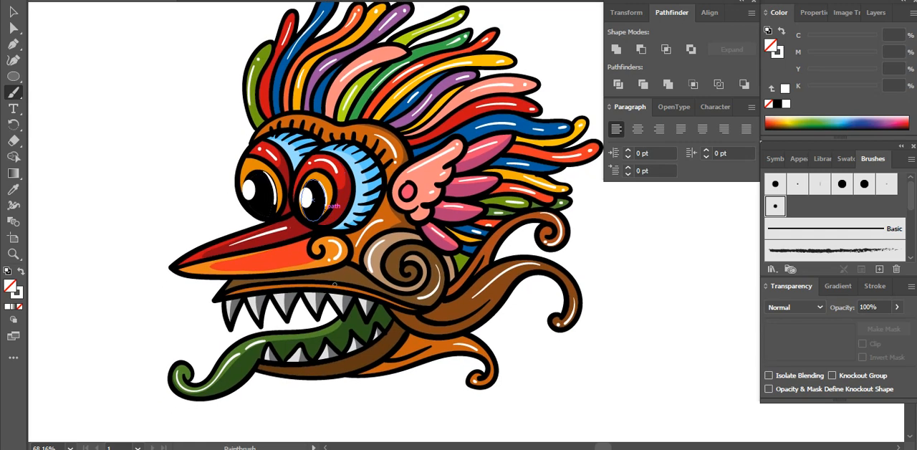
pyautogui.moveTo(336, 273); pyautogui.dragTo(362, 281)
pyautogui.scroll(-1, 308, 337)
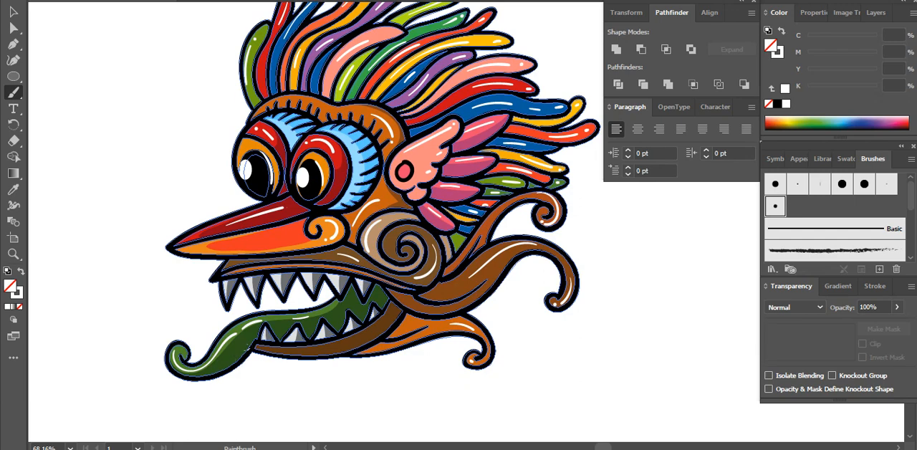
pyautogui.moveTo(222, 367)
pyautogui.mouseDown()
pyautogui.moveTo(213, 375)
pyautogui.moveTo(248, 349)
pyautogui.mouseUp()
pyautogui.hotkey('ctrl', 'z')
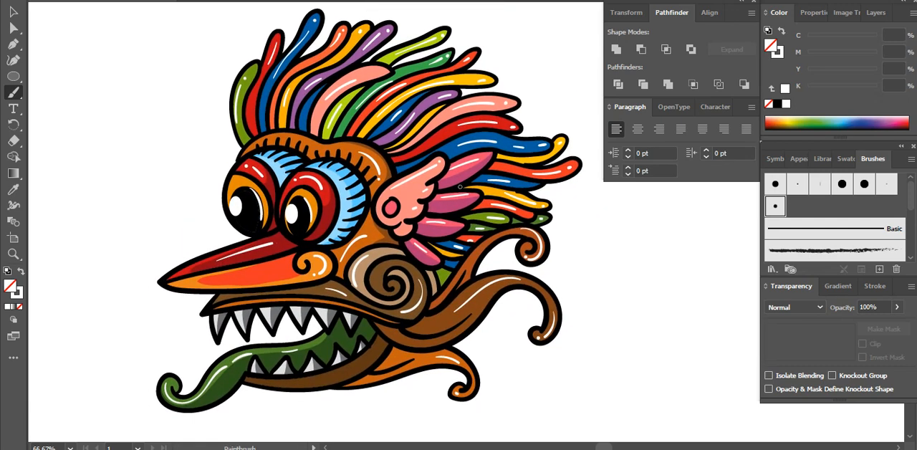
# Select the entire artwork and expand its appearance so the brush strokes turn into shapes
pyautogui.press('v')
pyautogui.hotkey('ctrl', '-')
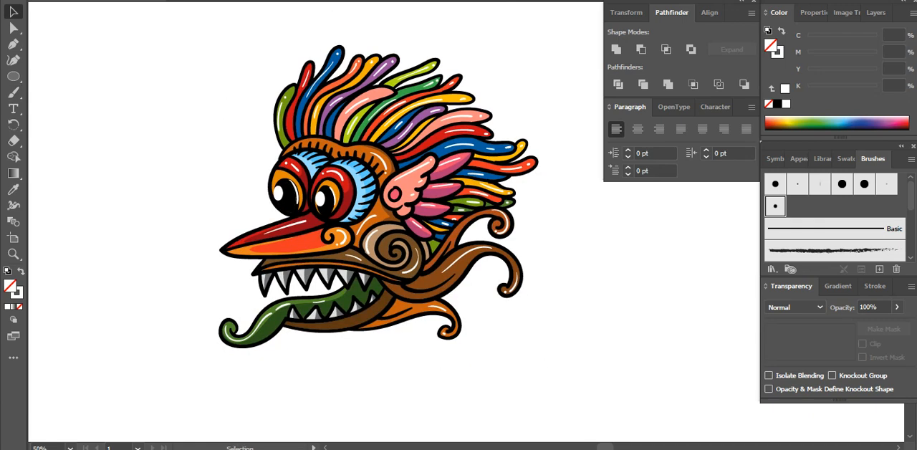
pyautogui.hotkey('ctrl', 'a')
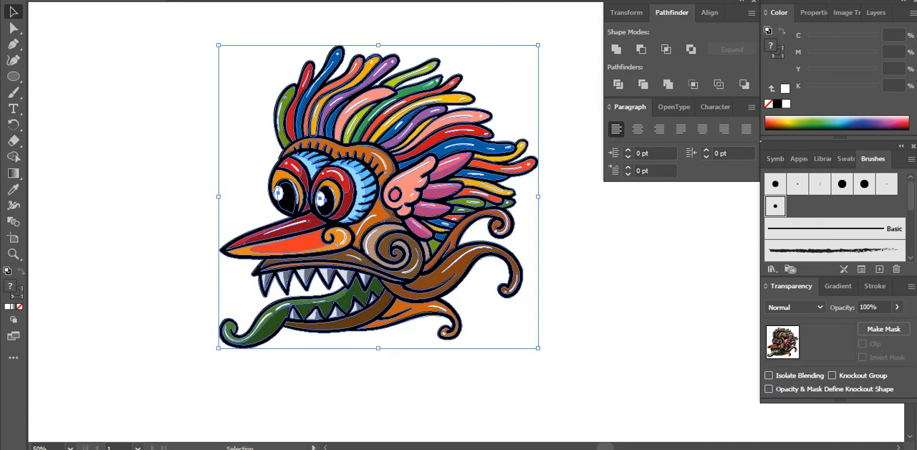
pyautogui.click(149, 1)
pyautogui.click(195, 137)
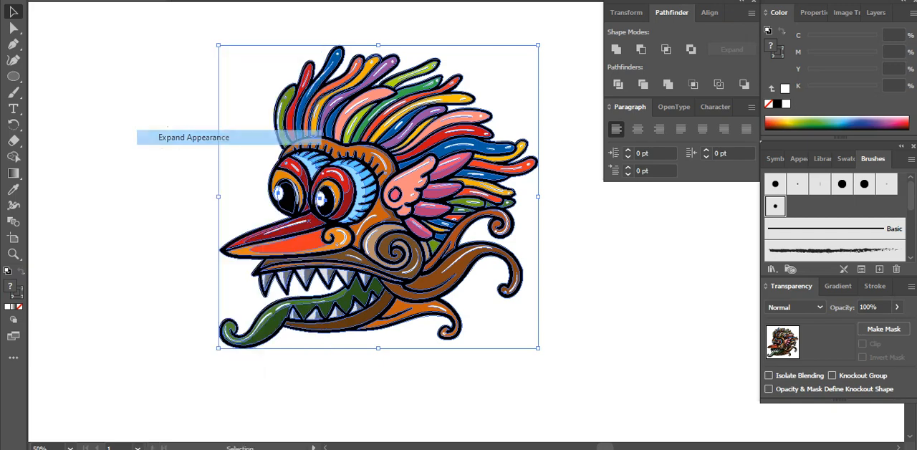
pyautogui.click(149, 2)
pyautogui.click(176, 122)
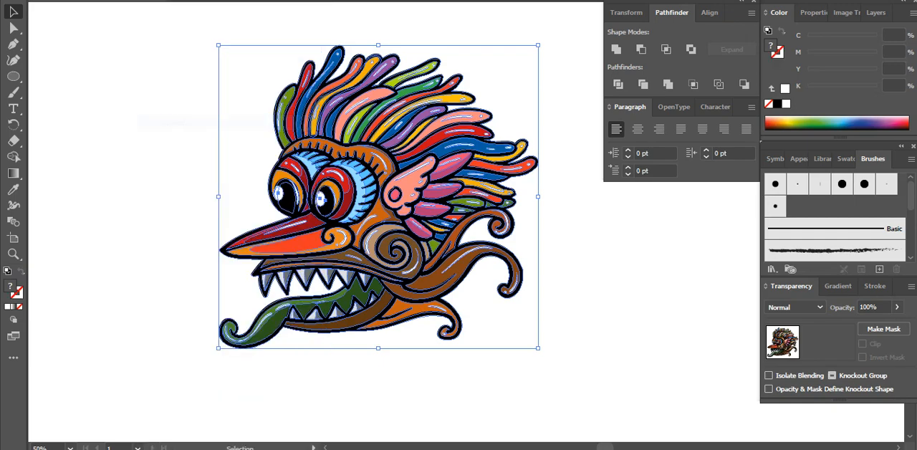
# Group all the expanded shapes of the creature head and deselect the artwork
pyautogui.rightClick(356, 140)
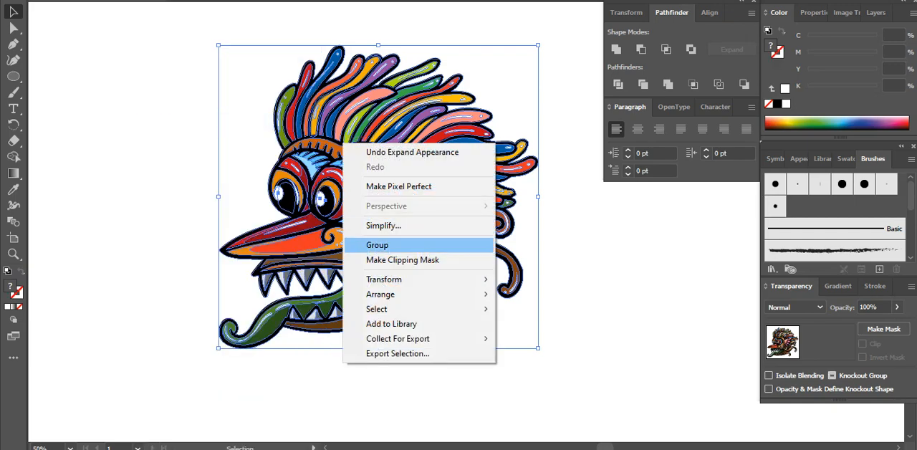
pyautogui.click(387, 245)
pyautogui.click(567, 246)
# Examine the finished creature head up close and as a whole
pyautogui.press('space')
pyautogui.moveTo(567, 247); pyautogui.dragTo(544, 251)
pyautogui.hotkey('ctrl', 'space')
pyautogui.moveTo(560, 353)
pyautogui.mouseDown()
pyautogui.moveTo(234, 200)
pyautogui.moveTo(179, 73)
pyautogui.mouseUp()
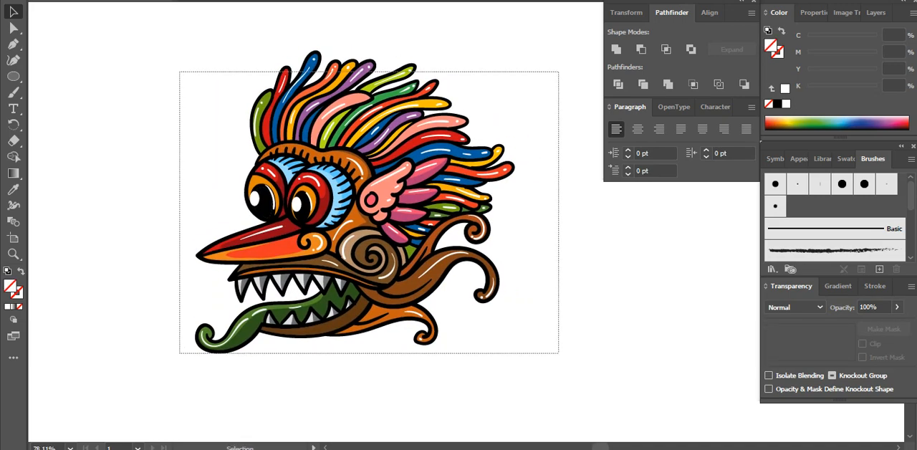
pyautogui.press('space')
pyautogui.moveTo(295, 105); pyautogui.dragTo(221, 131)
pyautogui.hotkey('ctrl', 'alt', 'space')
pyautogui.click(423, 192)
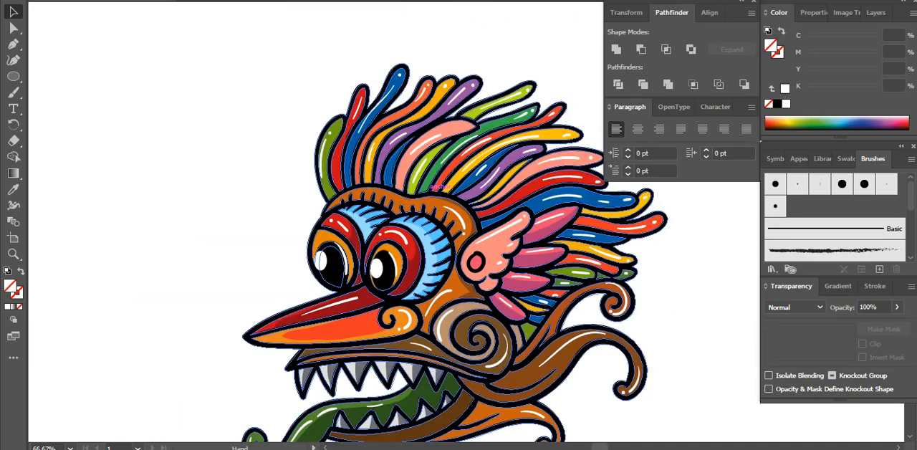
pyautogui.press('space')
pyautogui.moveTo(423, 192); pyautogui.dragTo(354, 139)
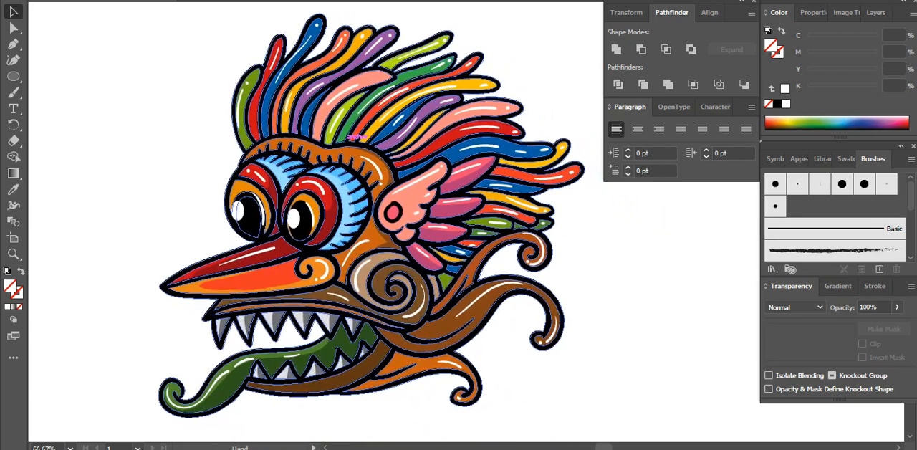